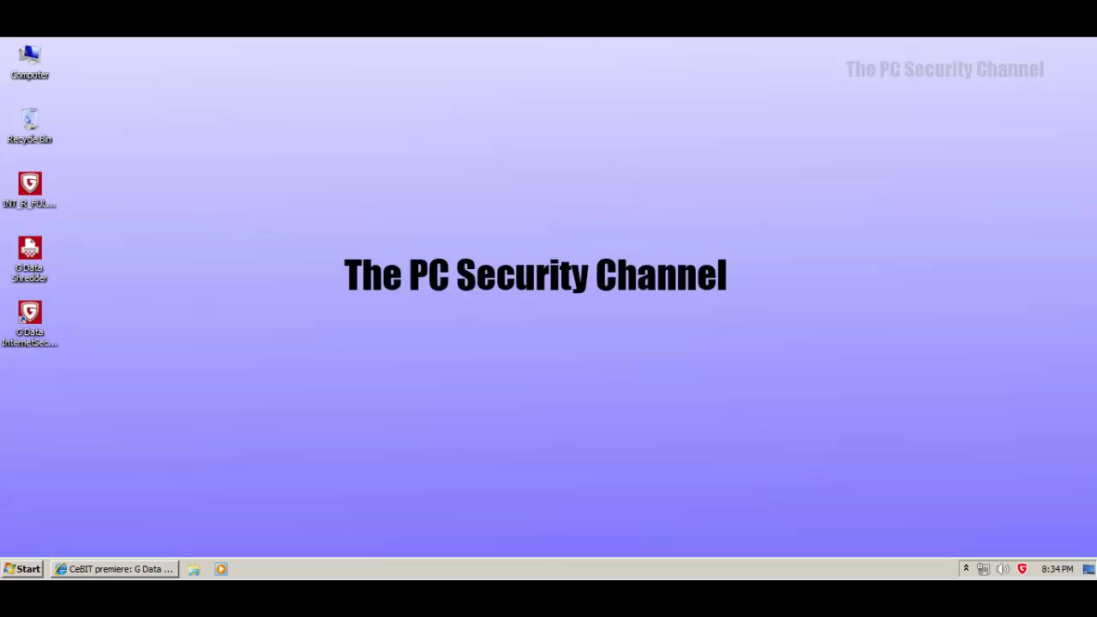
Step: Open G Data InternetSecurity 2014 and look through the SecurityCenter, Virus protection, Firewall and Parental controls modules
click(42, 203)
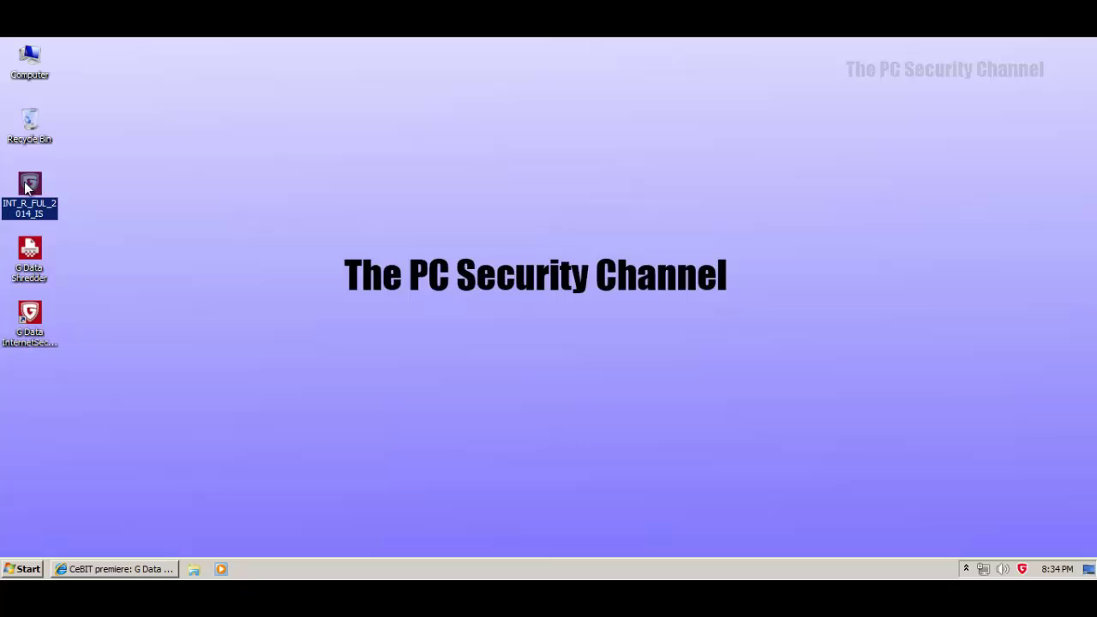
mouse_move(27, 186)
double_click(1025, 570)
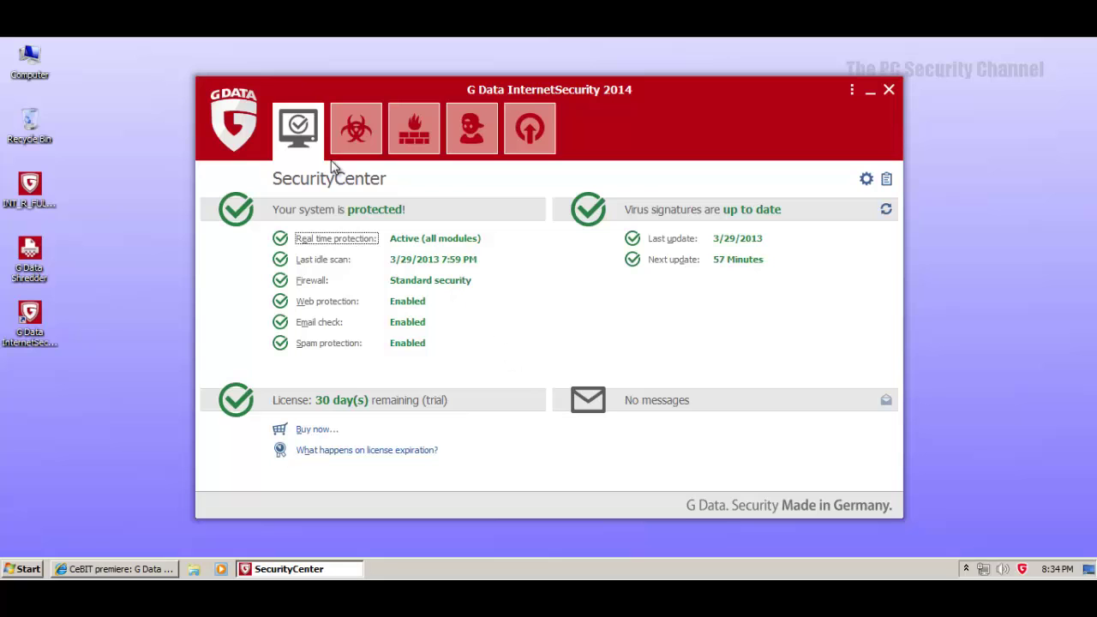
click(354, 143)
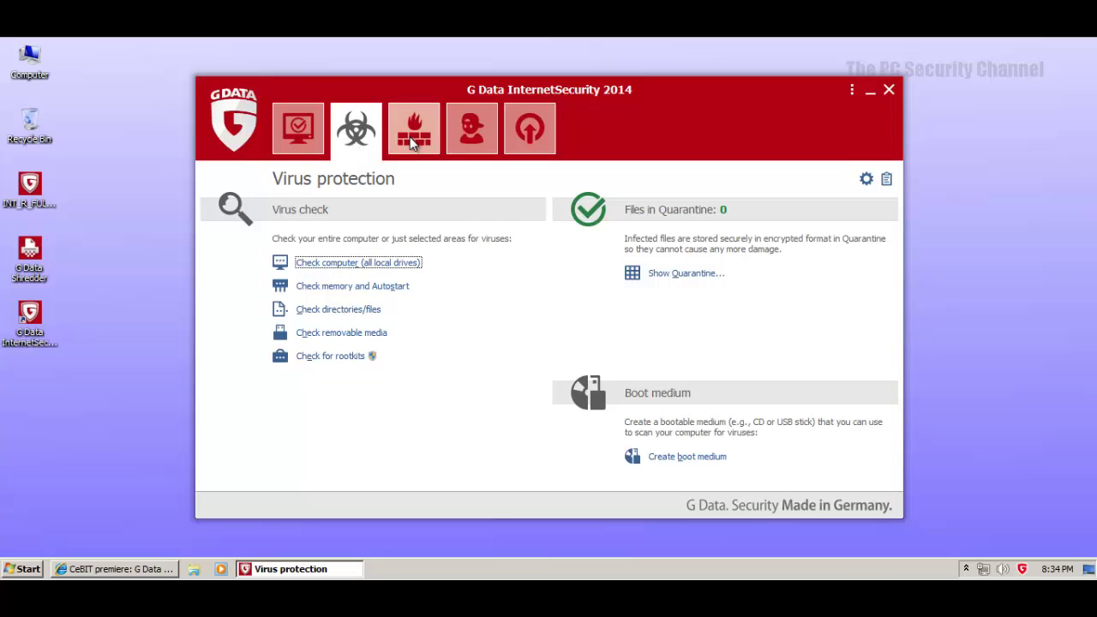
click(301, 141)
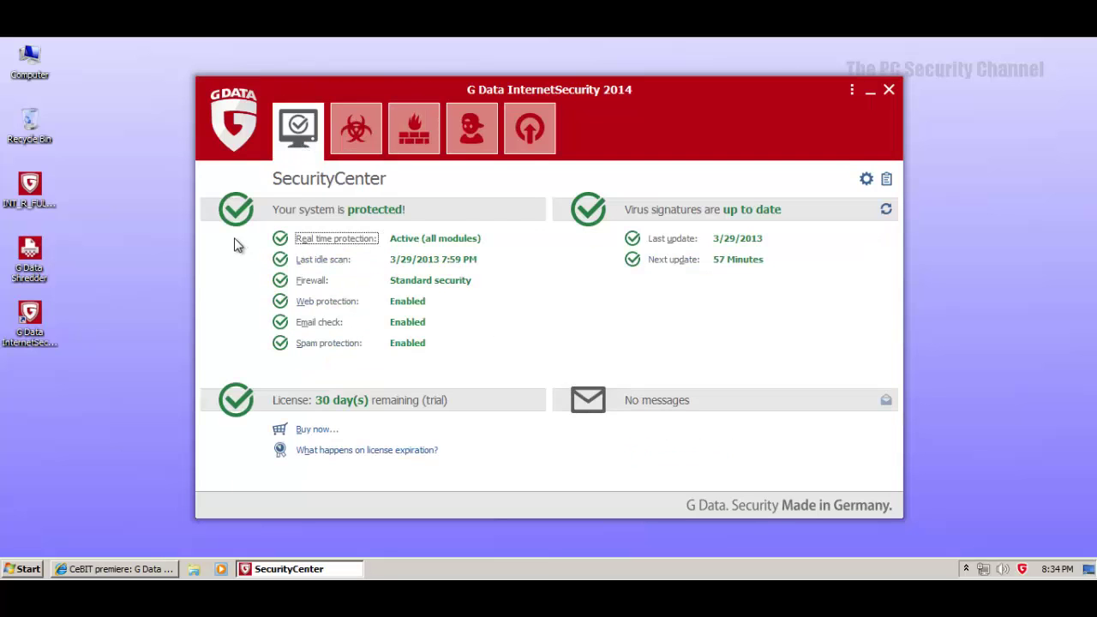
click(341, 142)
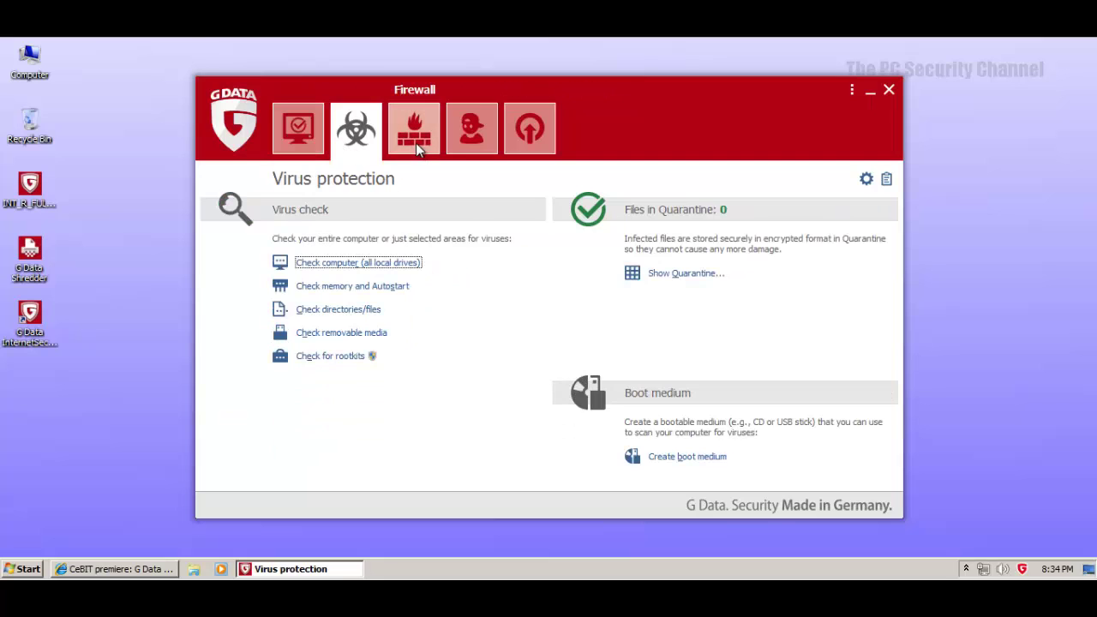
click(416, 143)
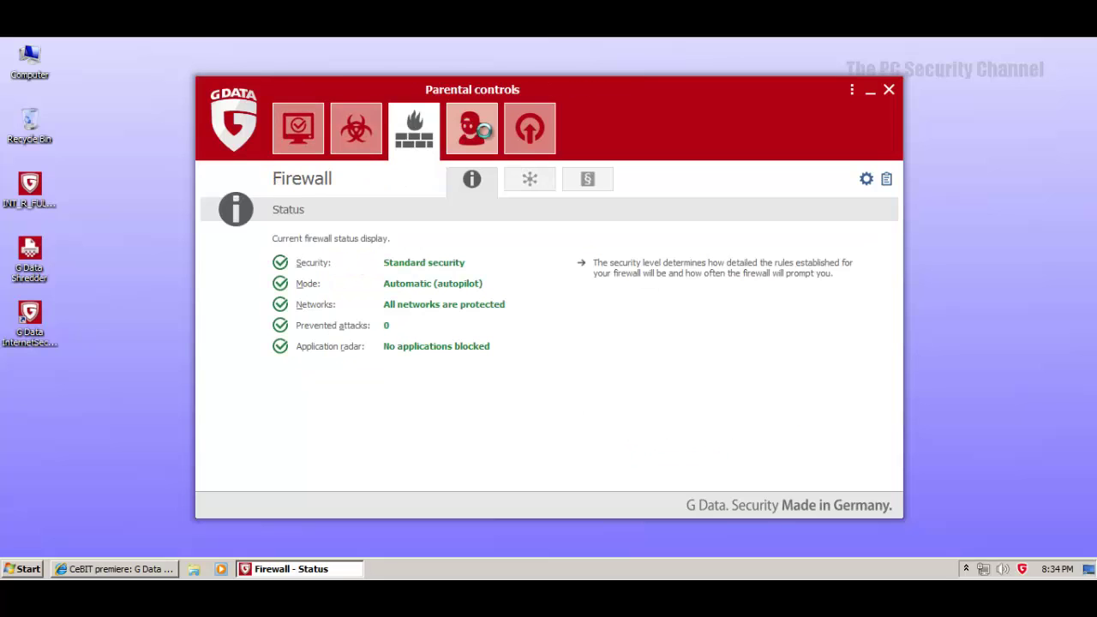
click(484, 130)
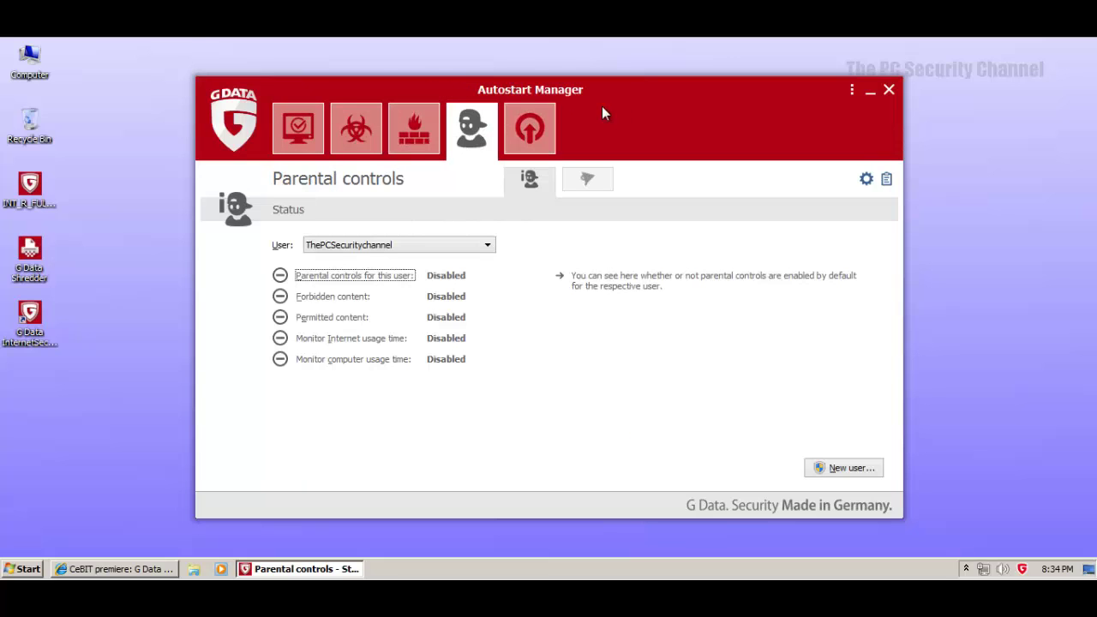
Step: View the program information with the version details, and close it
click(852, 91)
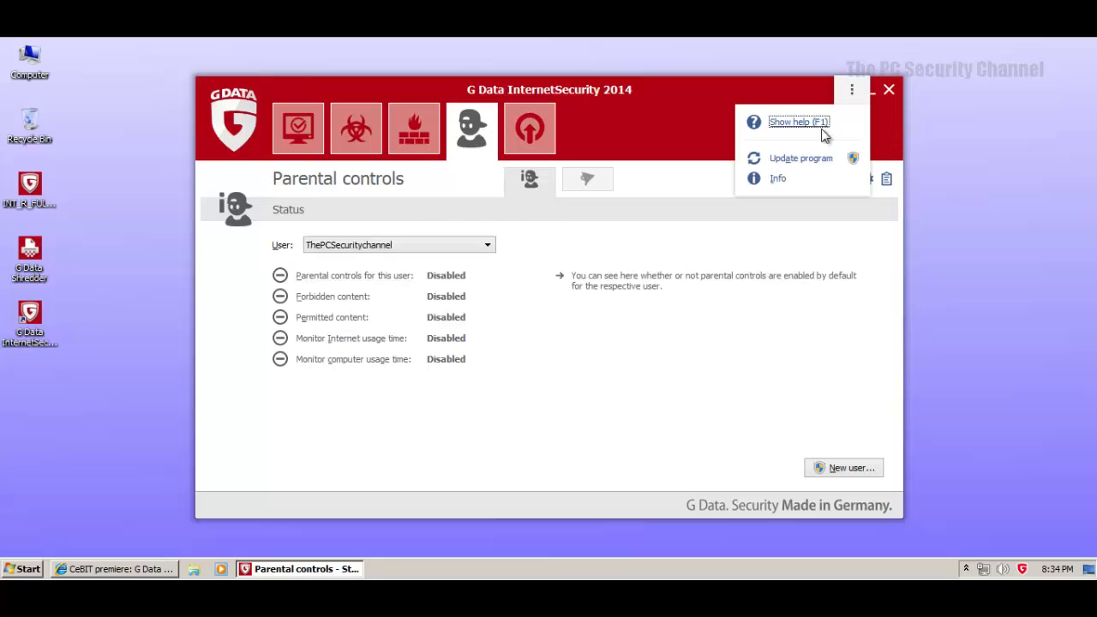
click(775, 180)
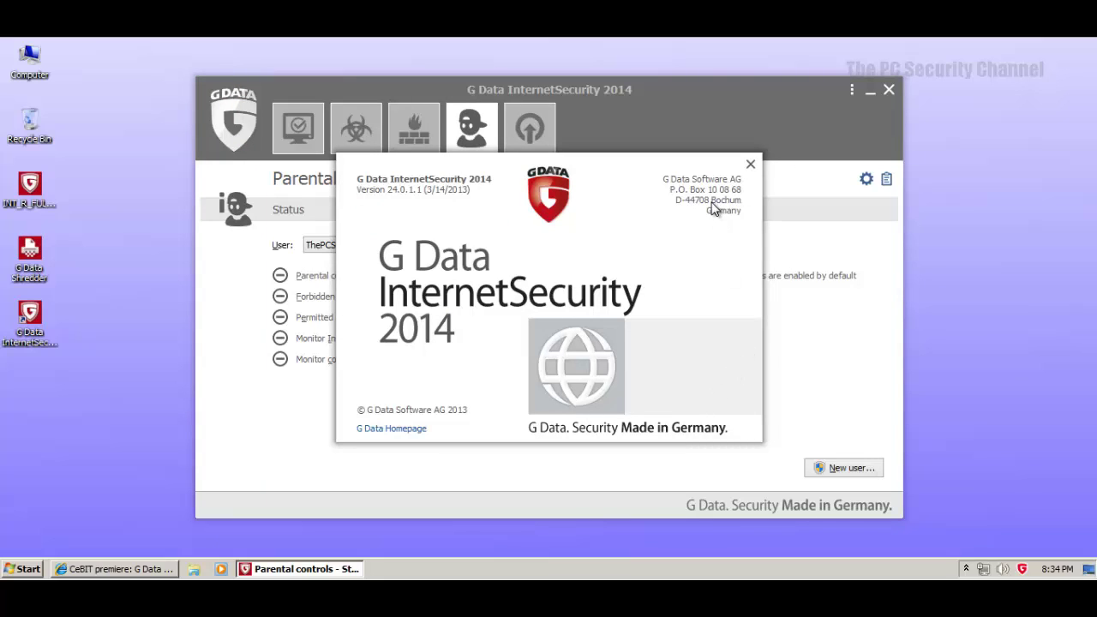
click(751, 165)
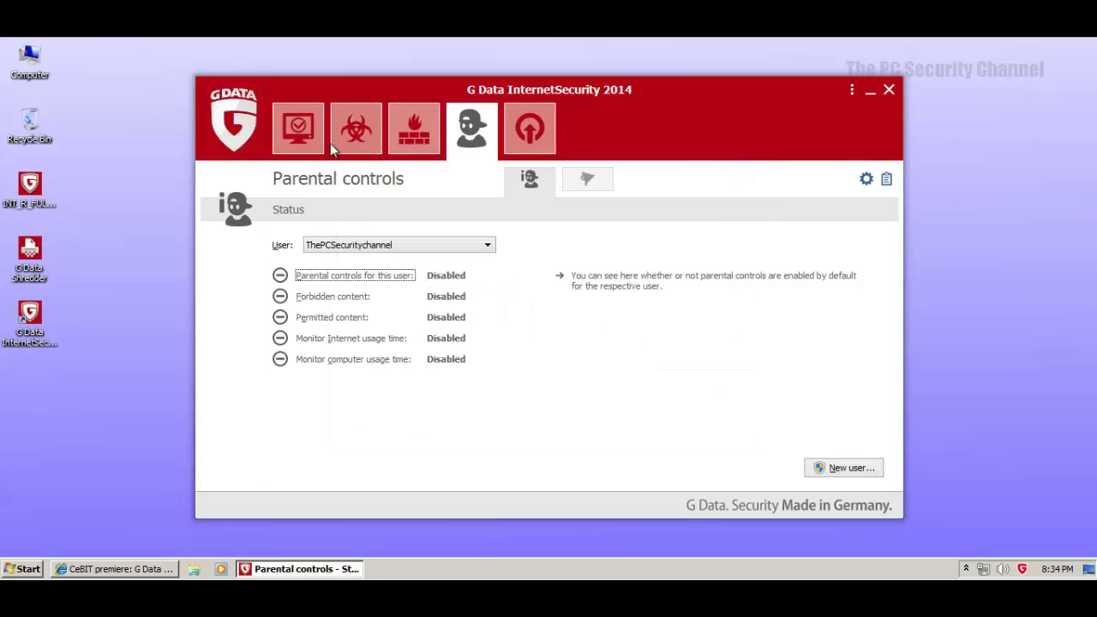
Step: Review the SecurityCenter, Virus protection, Firewall, Parental controls and Autostart Manager modules, and return to the SecurityCenter
click(302, 136)
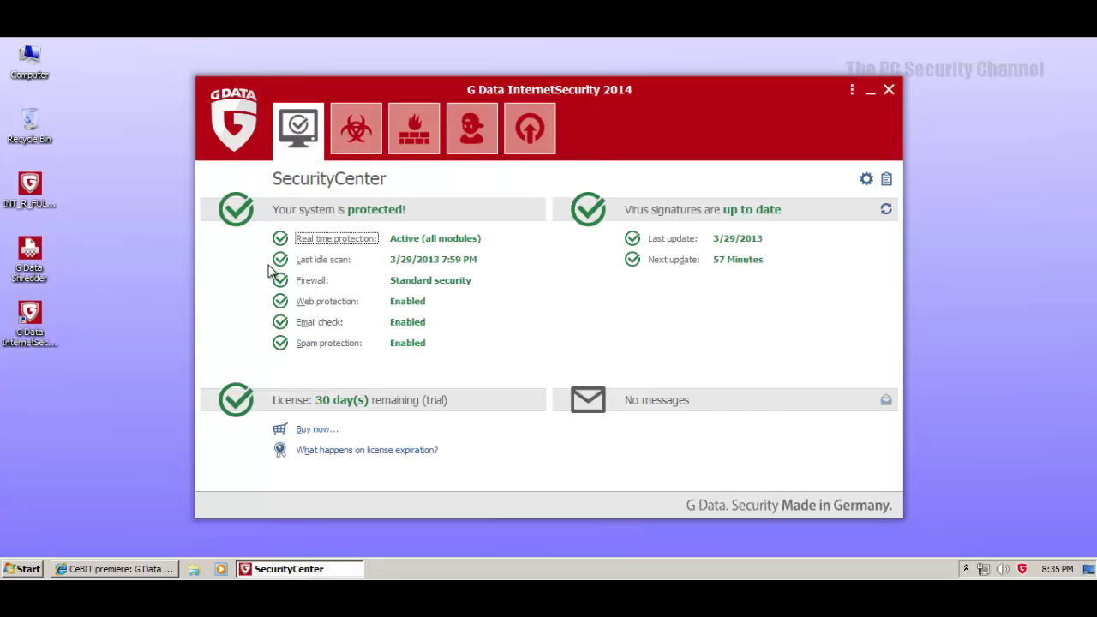
click(365, 135)
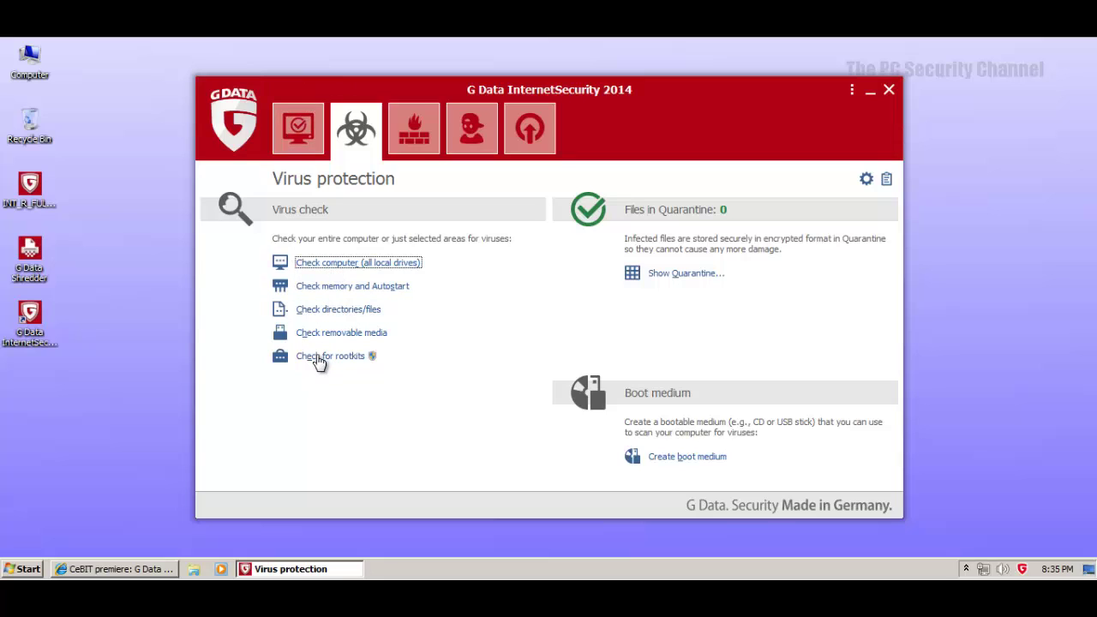
click(419, 144)
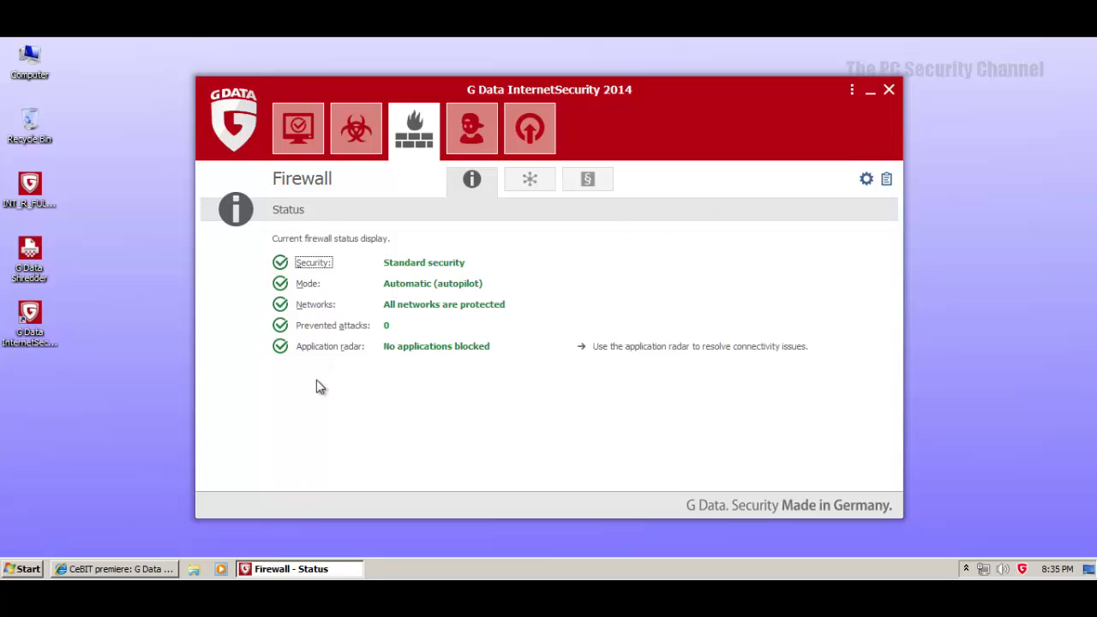
click(472, 130)
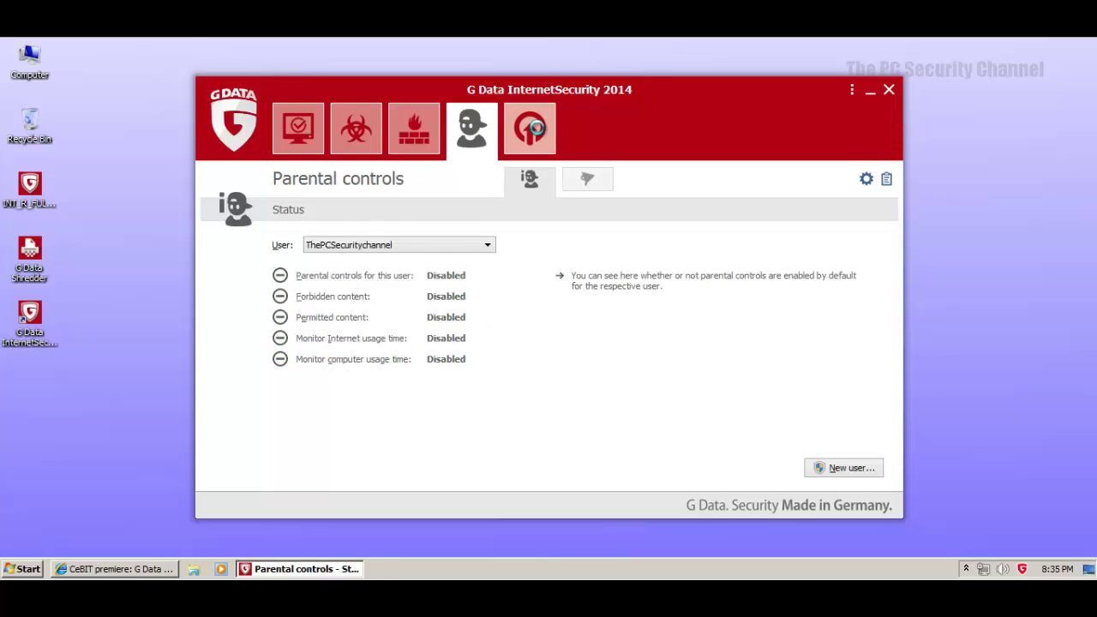
click(529, 130)
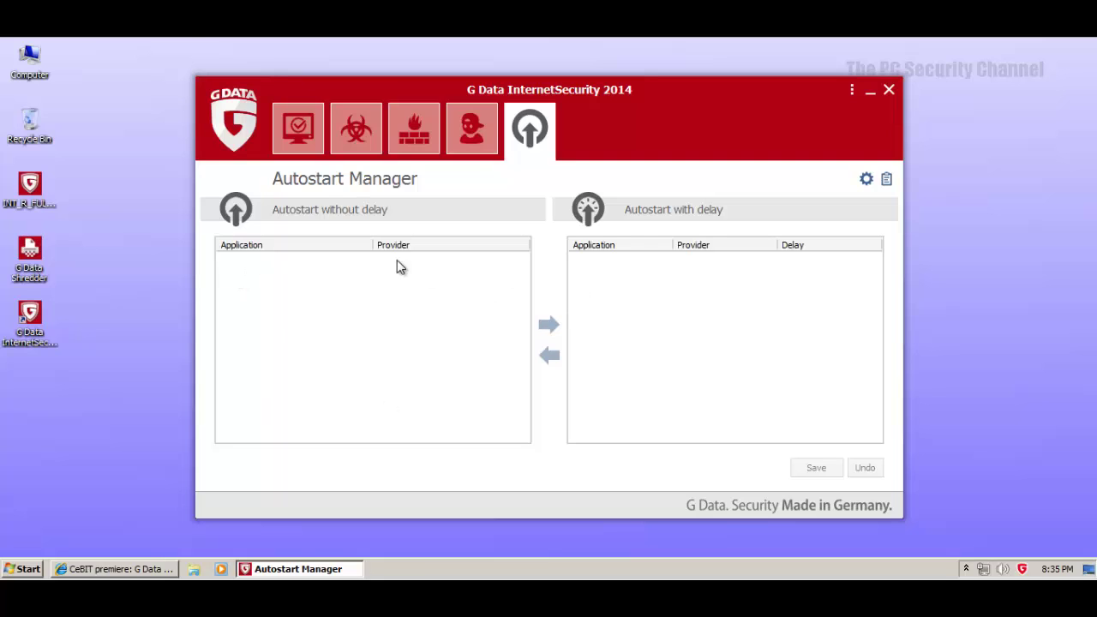
click(306, 143)
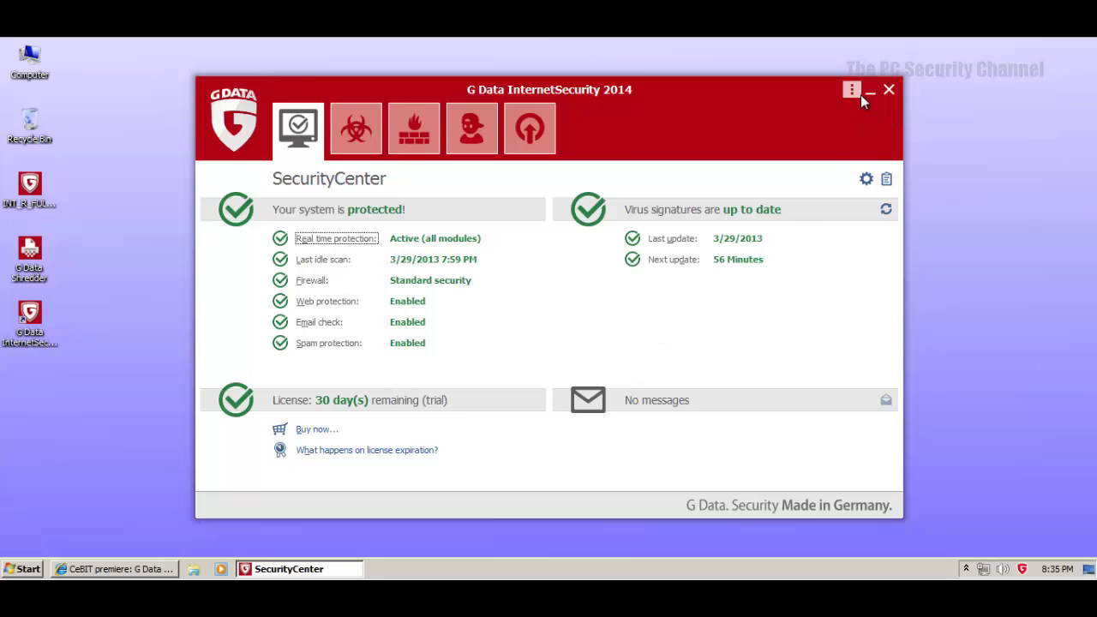
Step: In the general security/performance settings, try user-defined optimisation with just one engine and the monitor mode Only check on execution
click(866, 179)
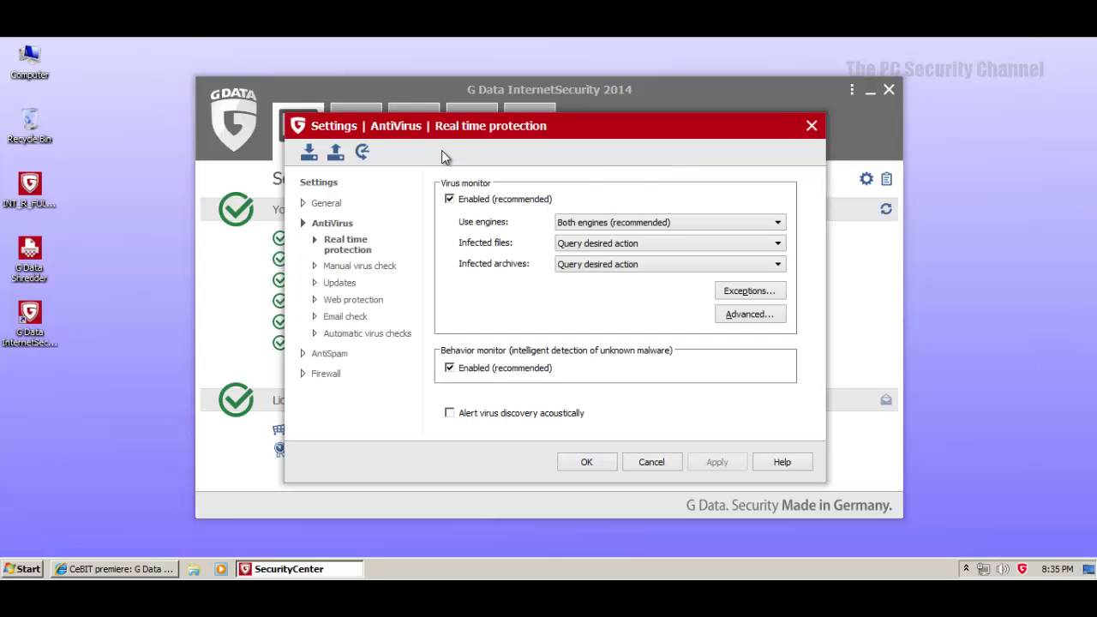
click(318, 206)
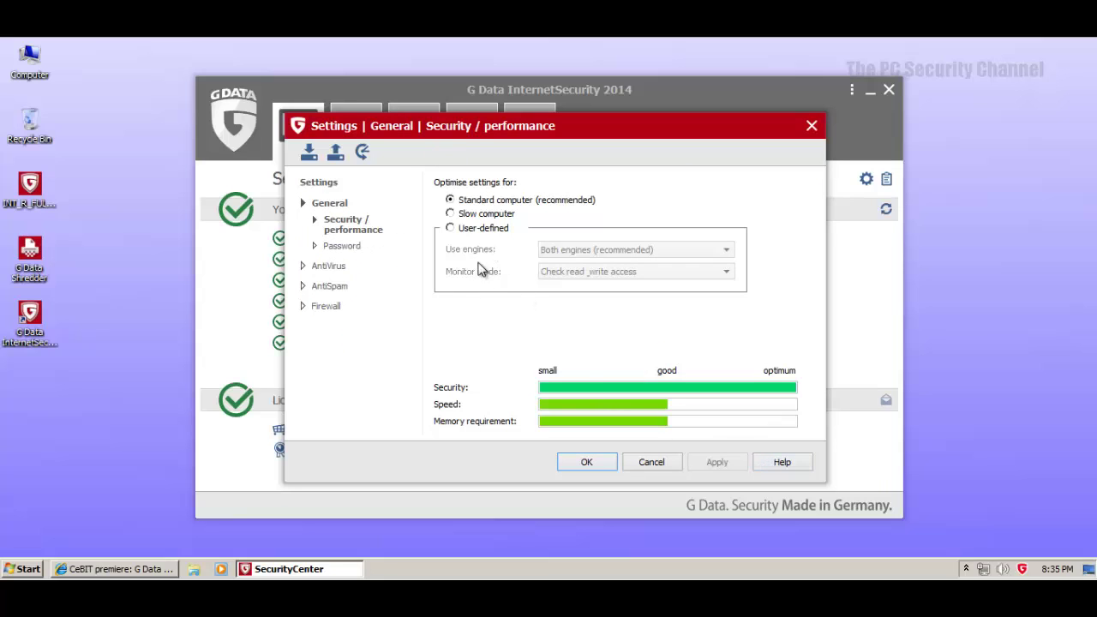
click(463, 229)
click(572, 254)
click(570, 274)
click(572, 272)
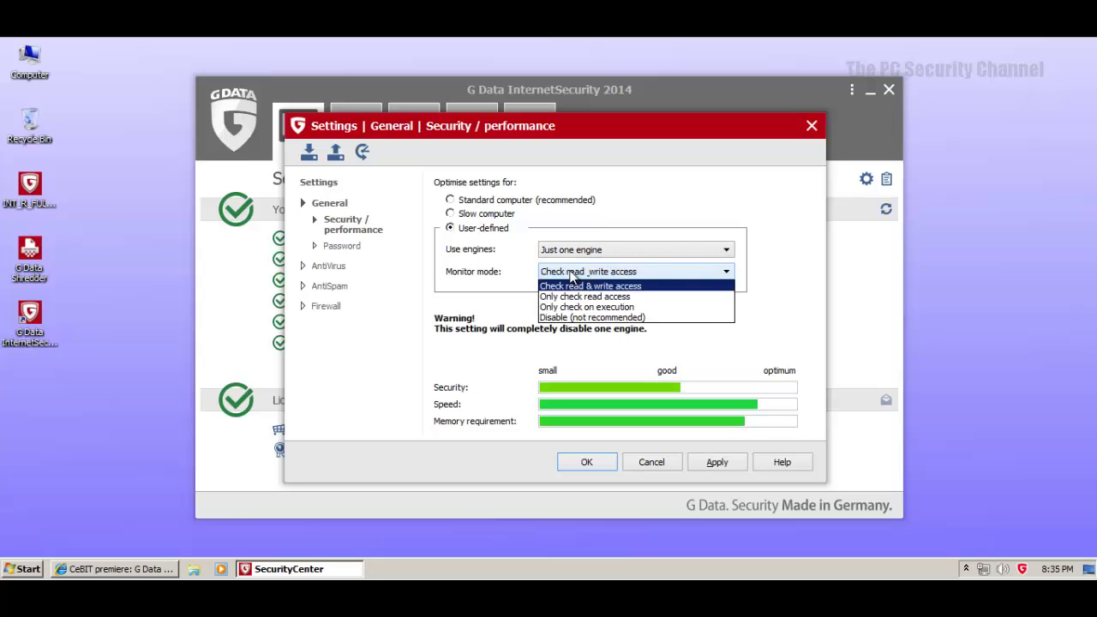
click(586, 307)
Step: Set the monitor mode back to Check read & write access and optimise the settings for a standard computer
click(583, 274)
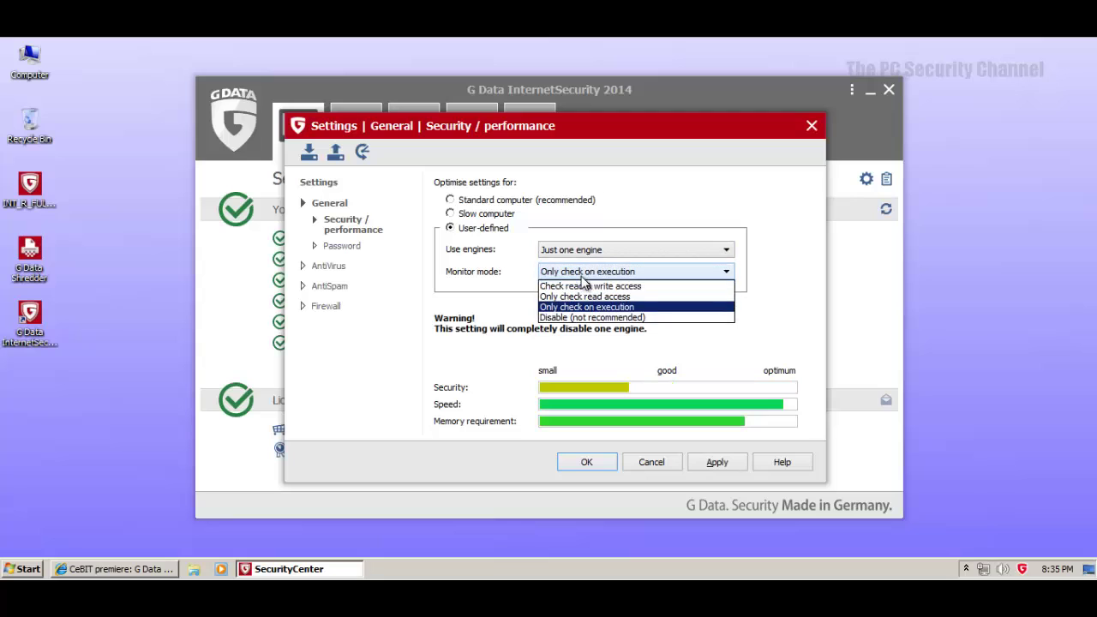
click(584, 286)
click(468, 201)
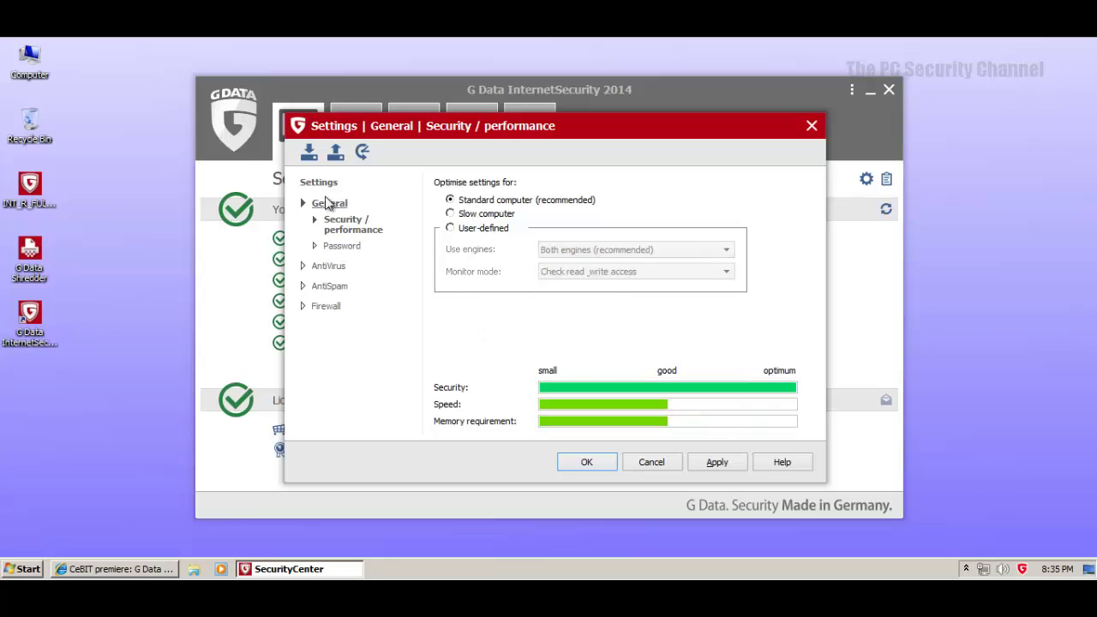
Step: Review the AntiVirus real time protection, Web protection and Firewall settings, and close the settings without saving and the security program
click(328, 266)
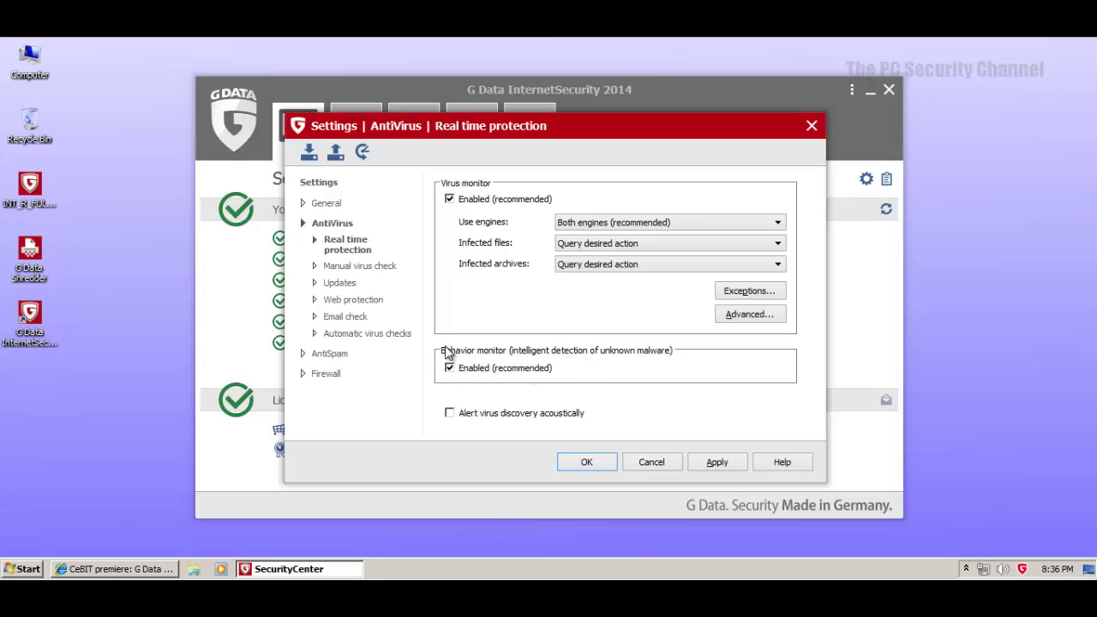
click(358, 299)
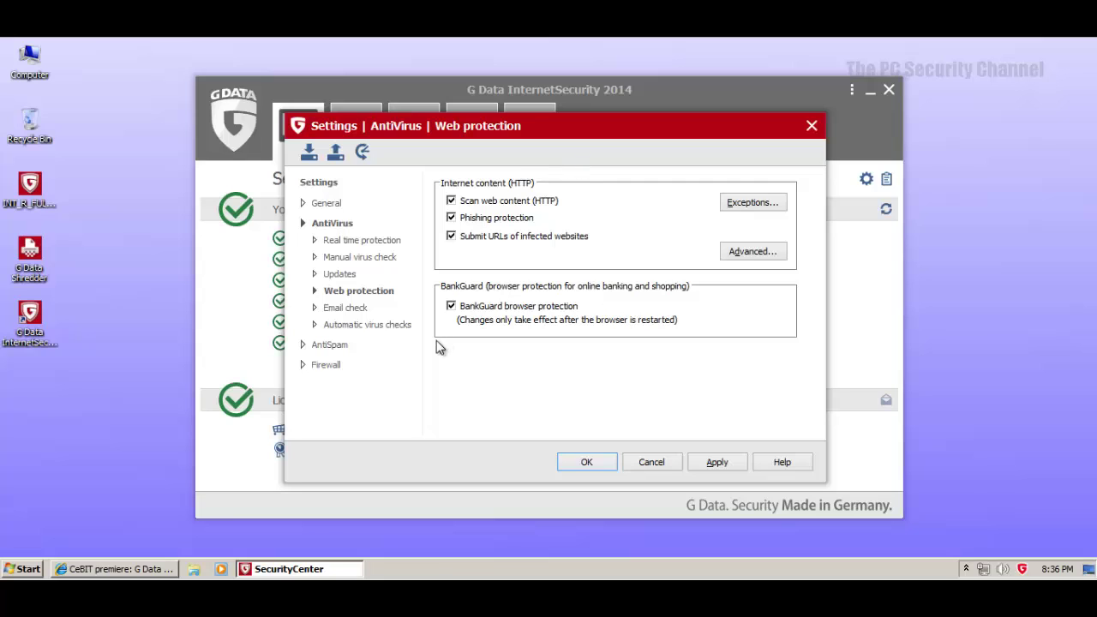
click(325, 365)
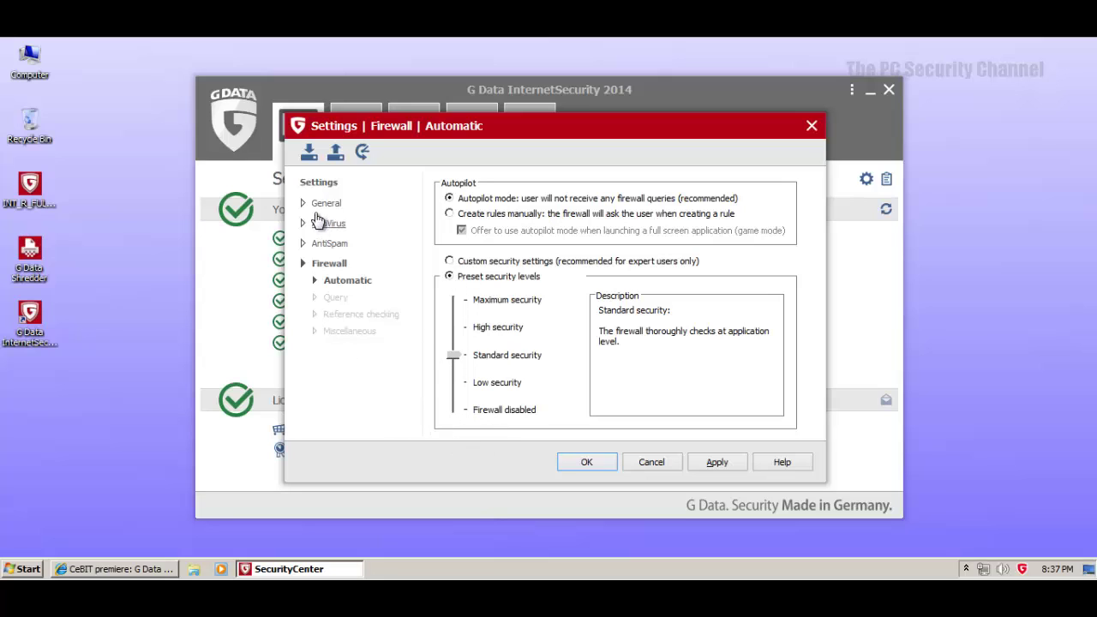
click(651, 461)
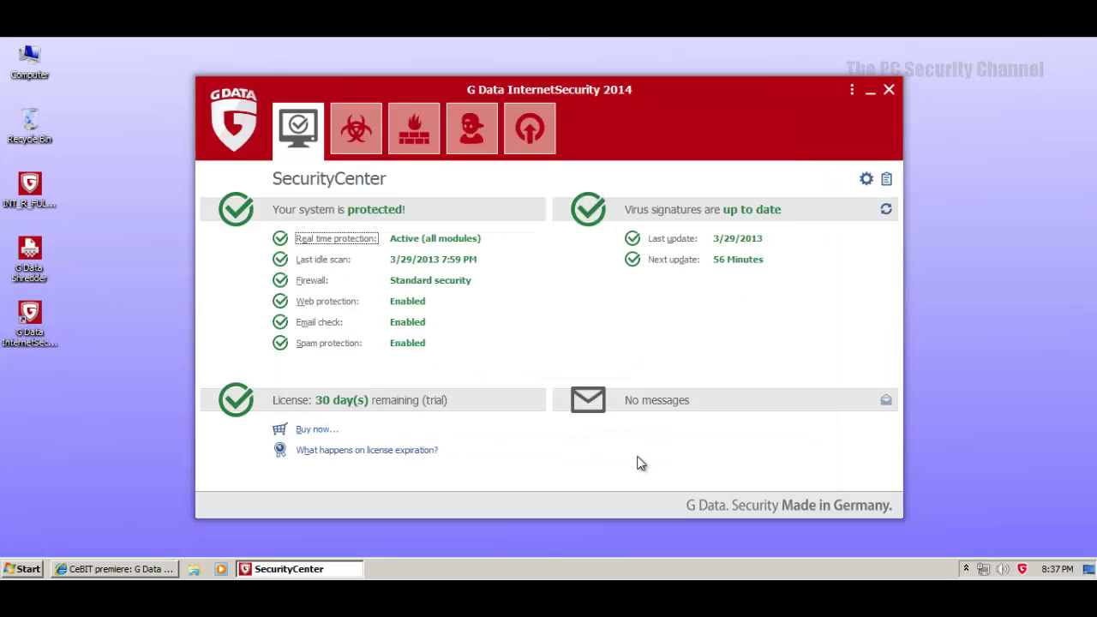
click(889, 90)
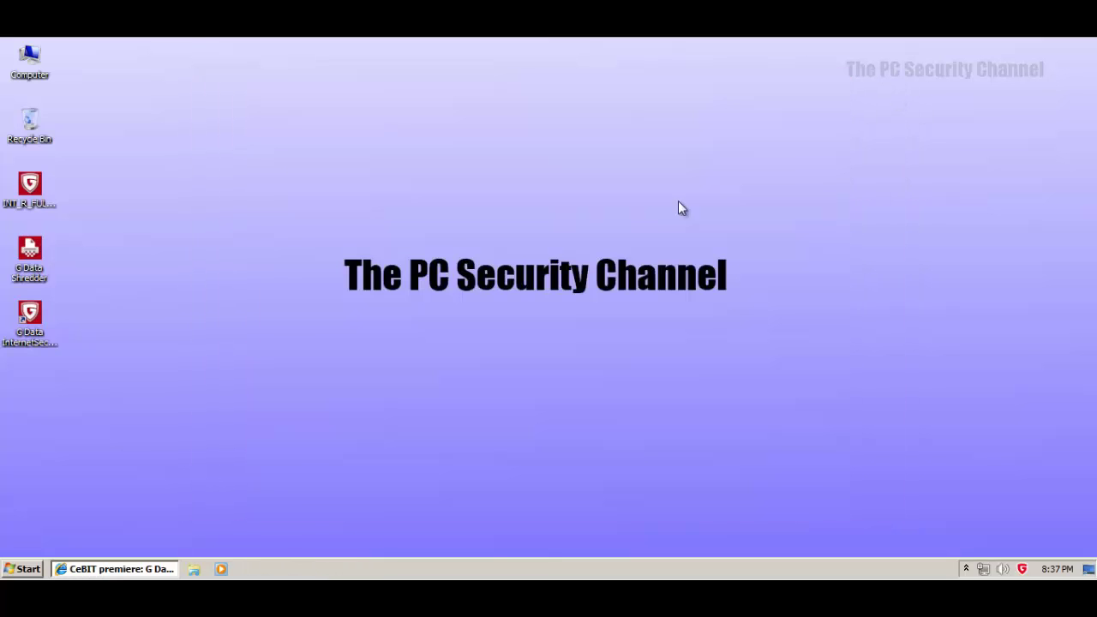
Step: Switch to the G Data CeBIT article in Internet Explorer and read the section on CloseGap technology
click(159, 568)
scroll(354, 289, down, 5)
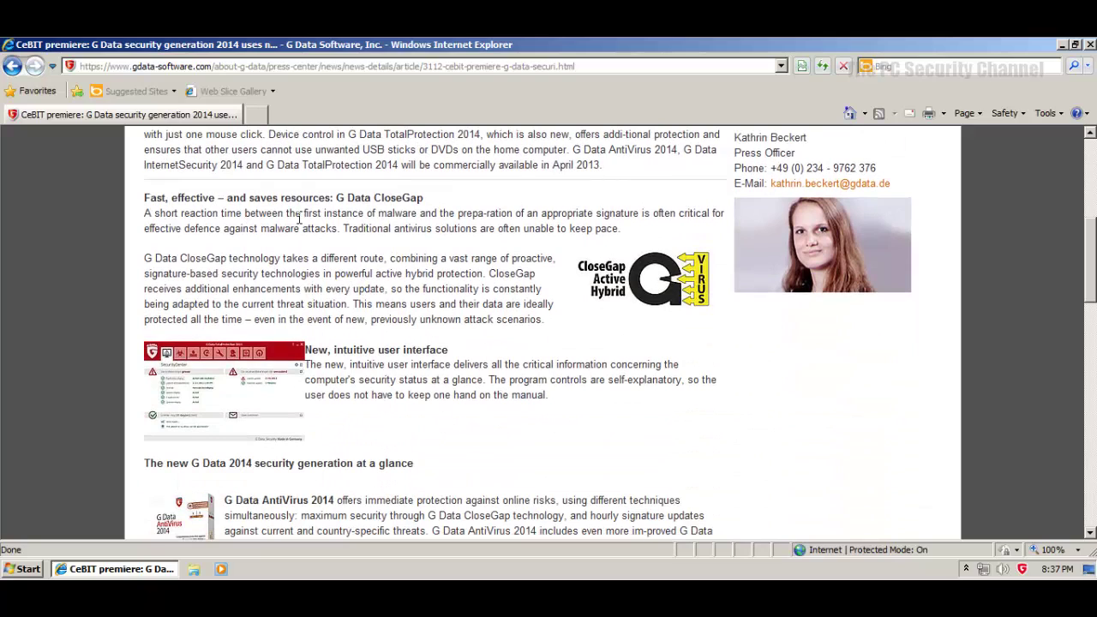
drag(338, 197, 358, 317)
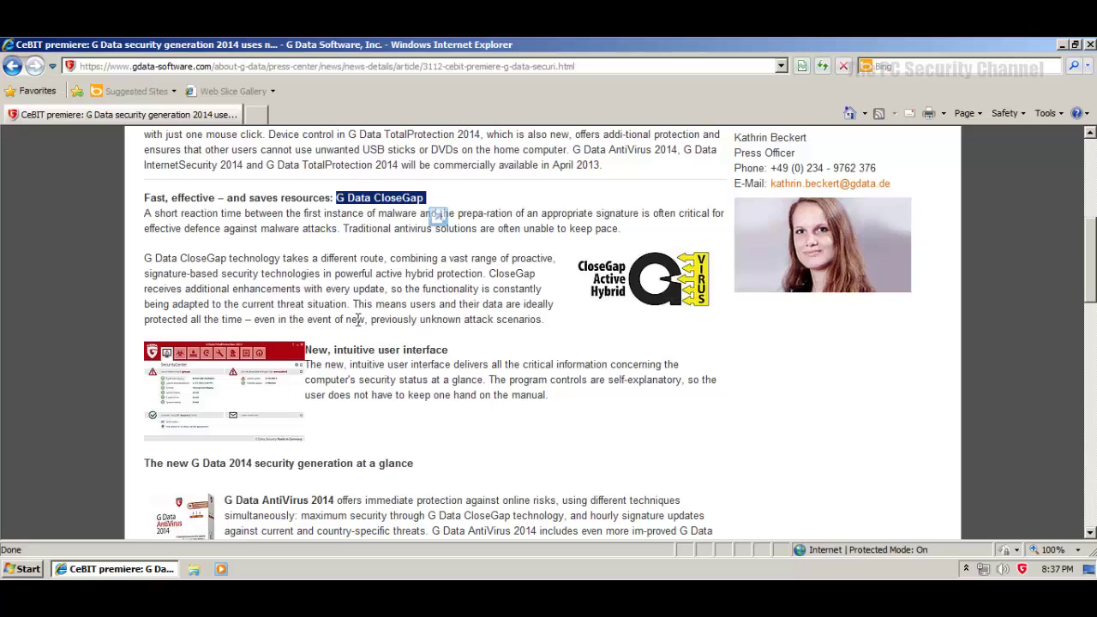
click(280, 255)
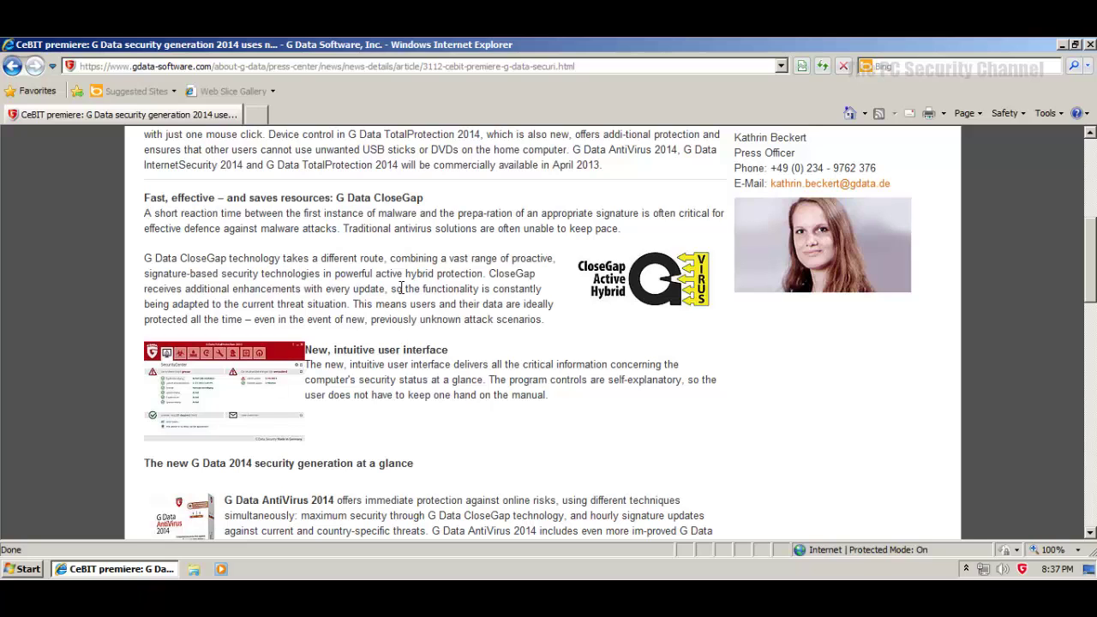
Step: Find the list of new key features in the article and highlight the CloseGap and AutostartManager entries while reading
scroll(401, 287, down, 3)
scroll(400, 278, down, 3)
scroll(402, 269, down, 3)
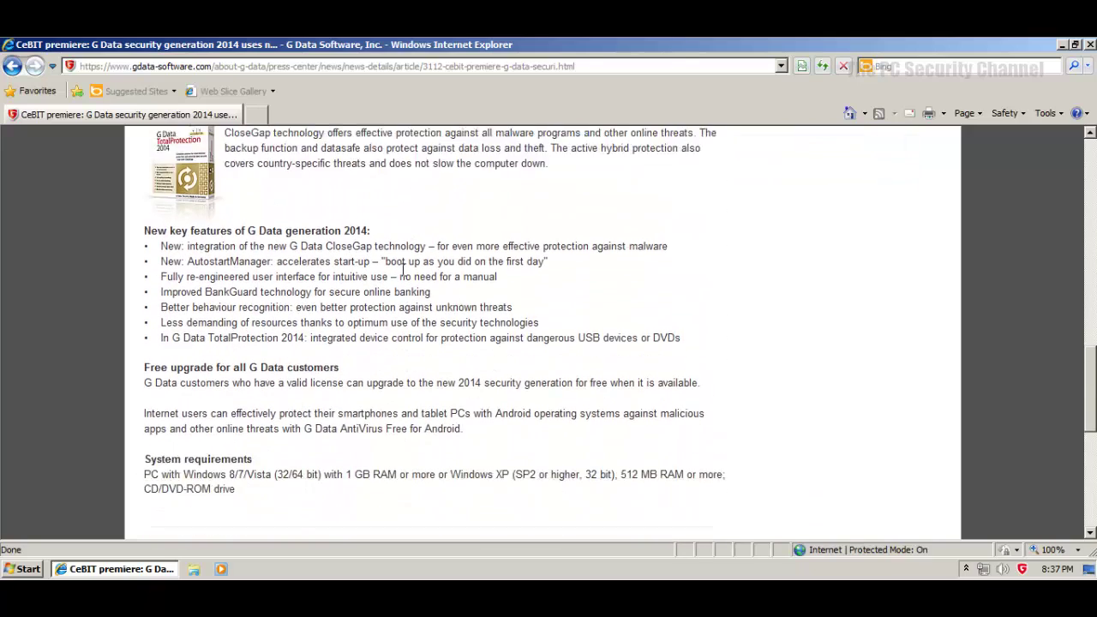
scroll(401, 269, up, 1)
scroll(403, 272, up, 2)
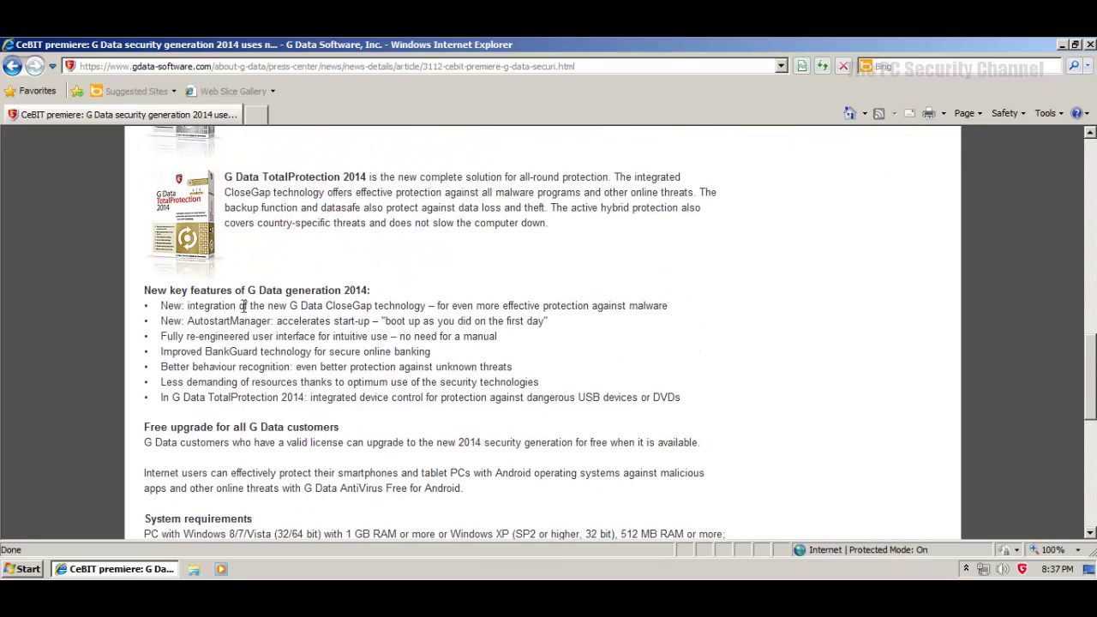
drag(160, 305, 373, 313)
click(379, 309)
drag(182, 320, 265, 339)
click(265, 337)
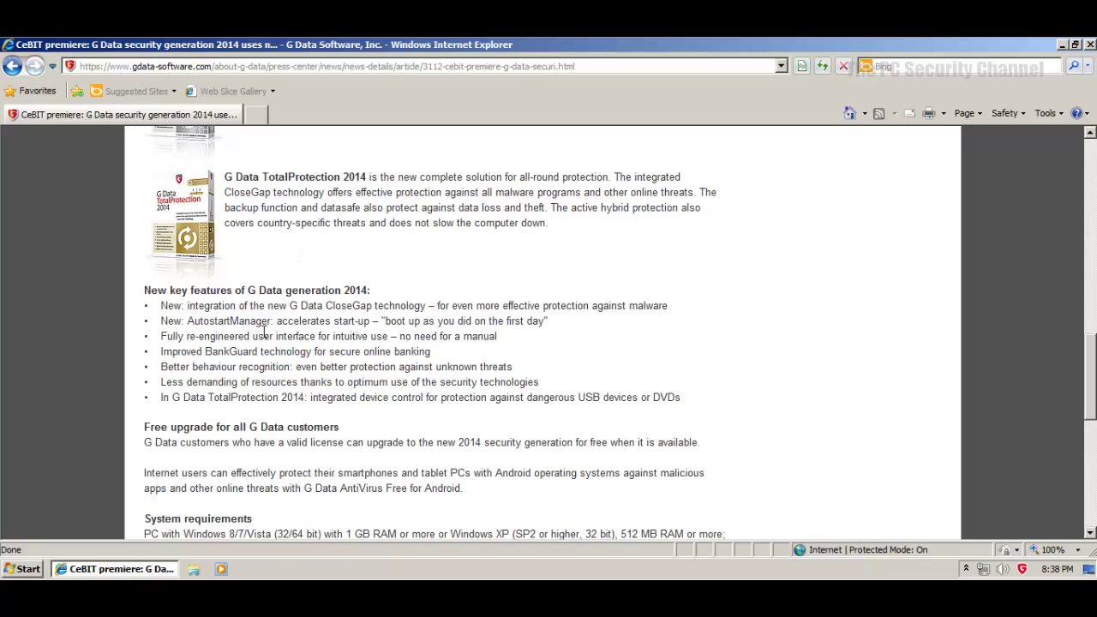
Step: Read the remaining key features, highlighting the entries on user interface, BankGuard, behaviour recognition, resource use and device control
double_click(209, 336)
drag(205, 351, 291, 372)
click(255, 360)
click(227, 370)
double_click(175, 367)
click(176, 367)
click(158, 374)
drag(188, 385, 553, 385)
click(555, 388)
drag(163, 397, 343, 411)
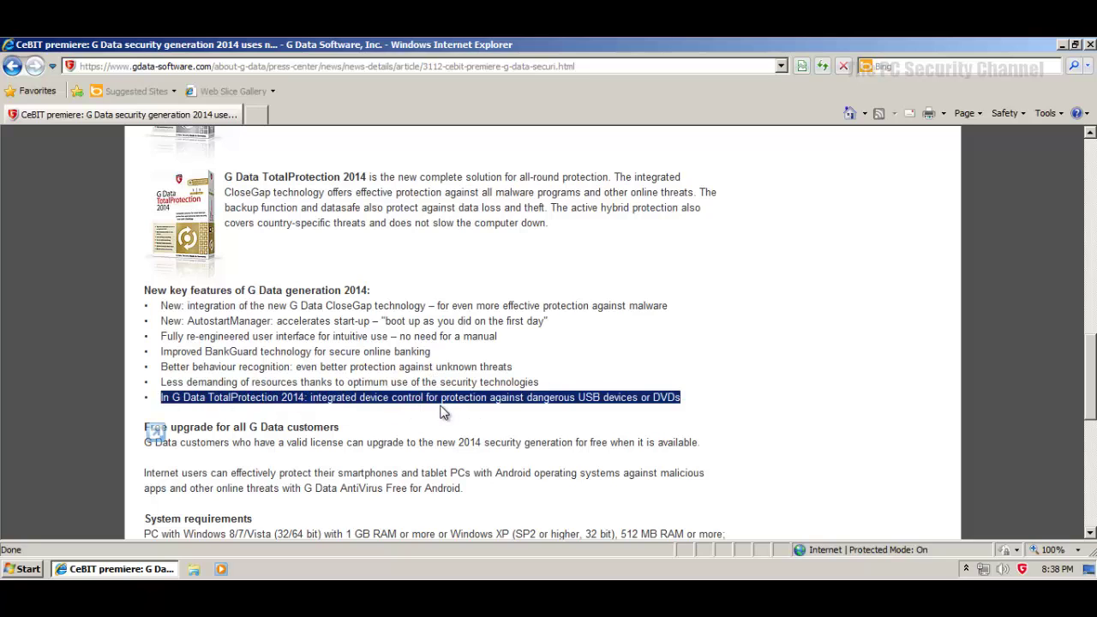
click(549, 412)
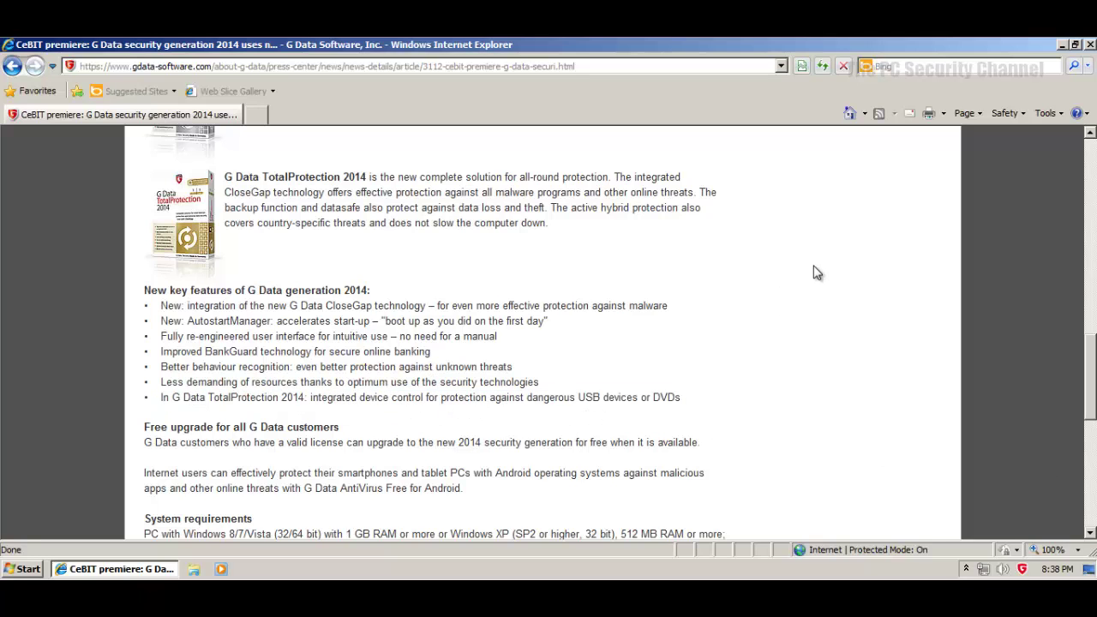
Step: Return to the start of the article, replace its tab with a new blank one and minimize the browser
scroll(814, 269, up, 3)
scroll(814, 270, up, 7)
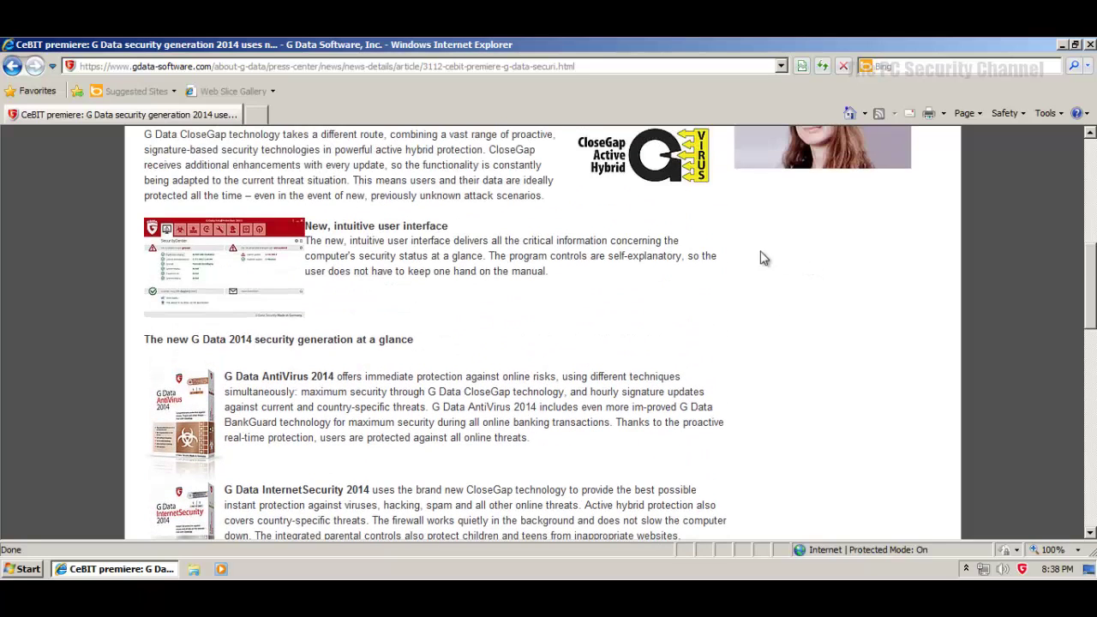
scroll(723, 181, up, 14)
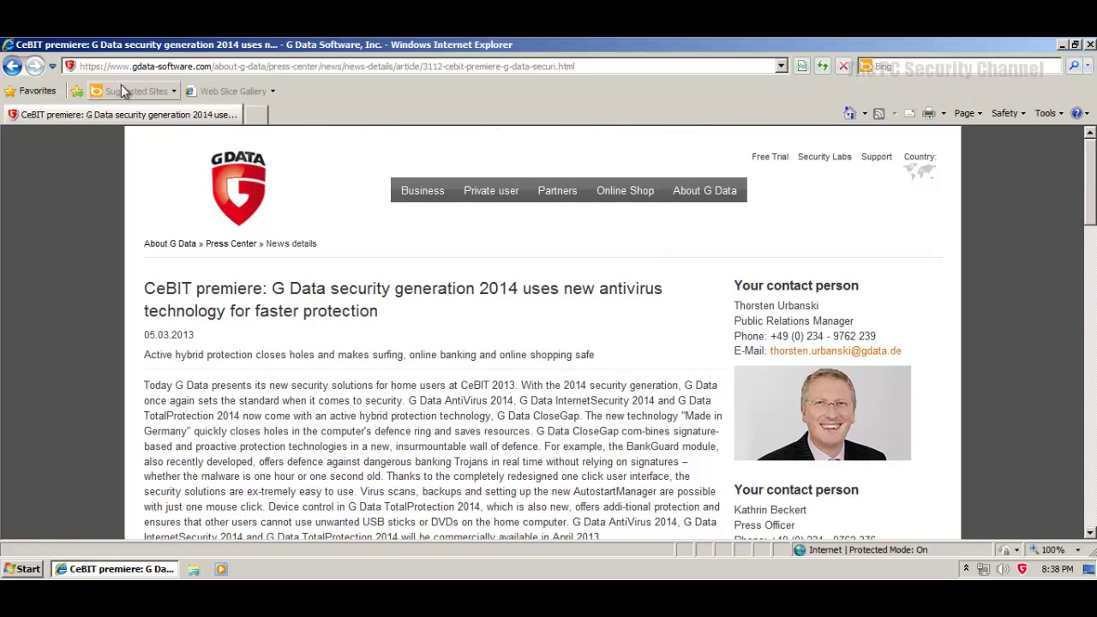
click(252, 114)
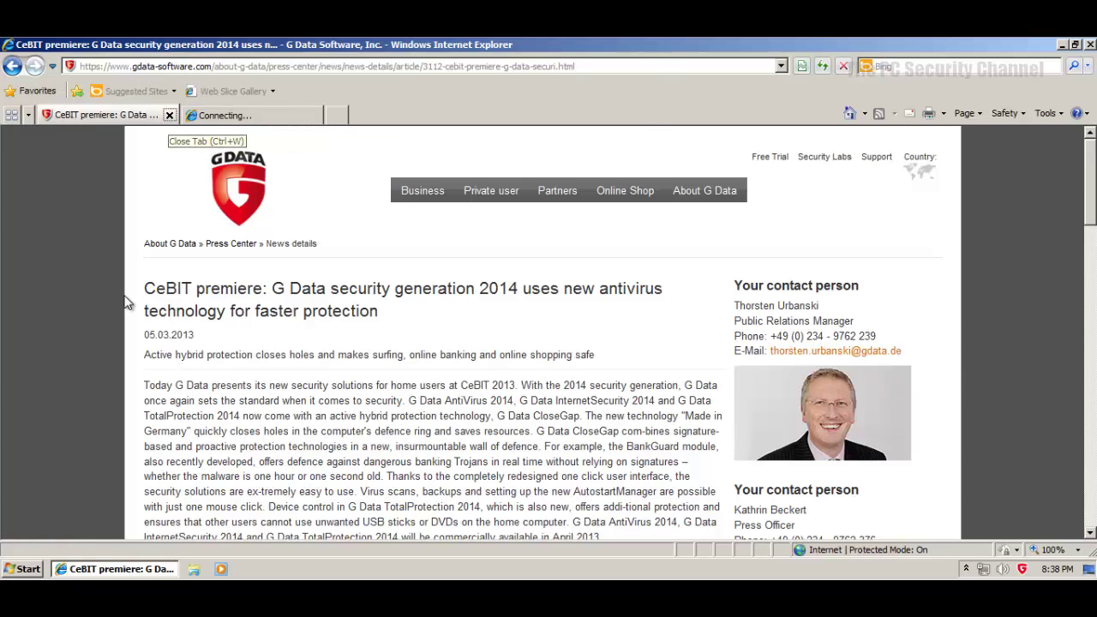
click(75, 565)
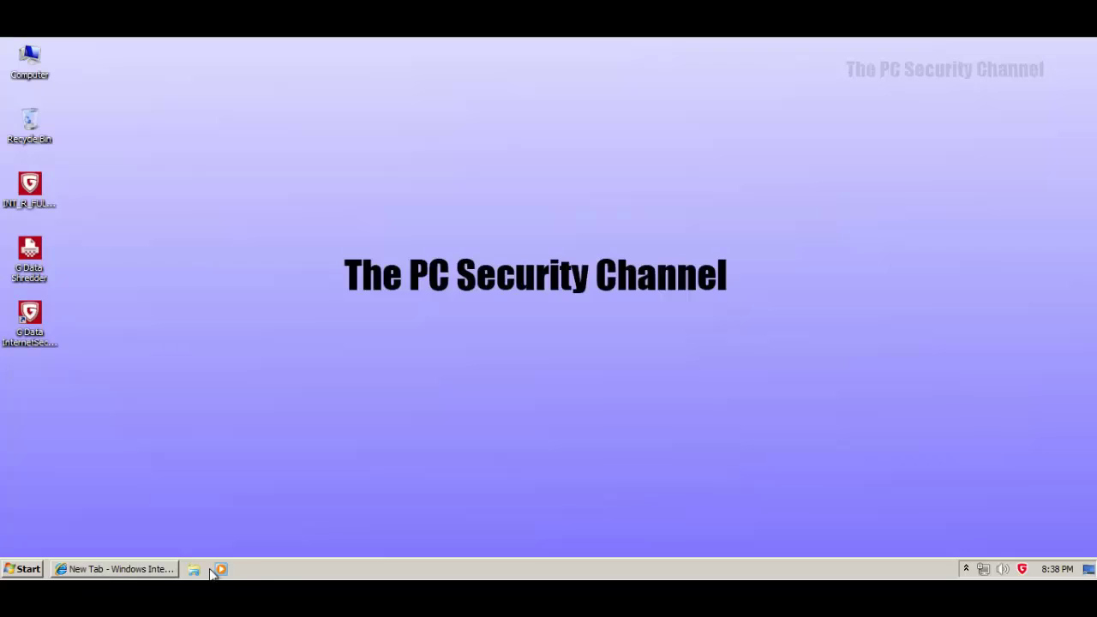
Step: Start Windows Task Manager and enlarge its window to show more of the process list
right_click(282, 572)
click(288, 524)
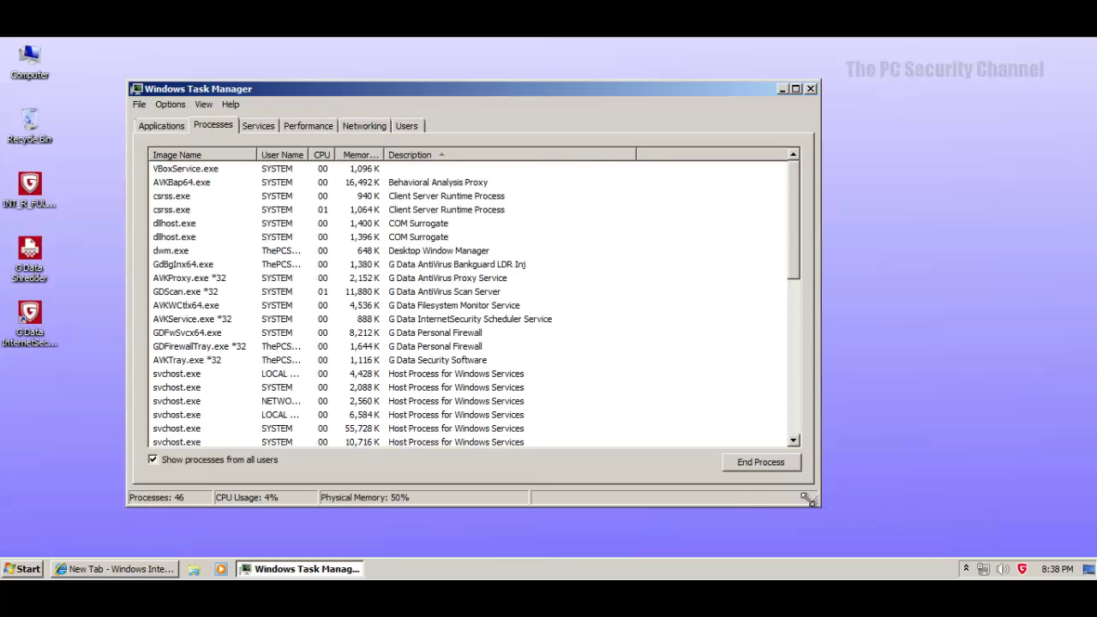
drag(809, 504, 915, 547)
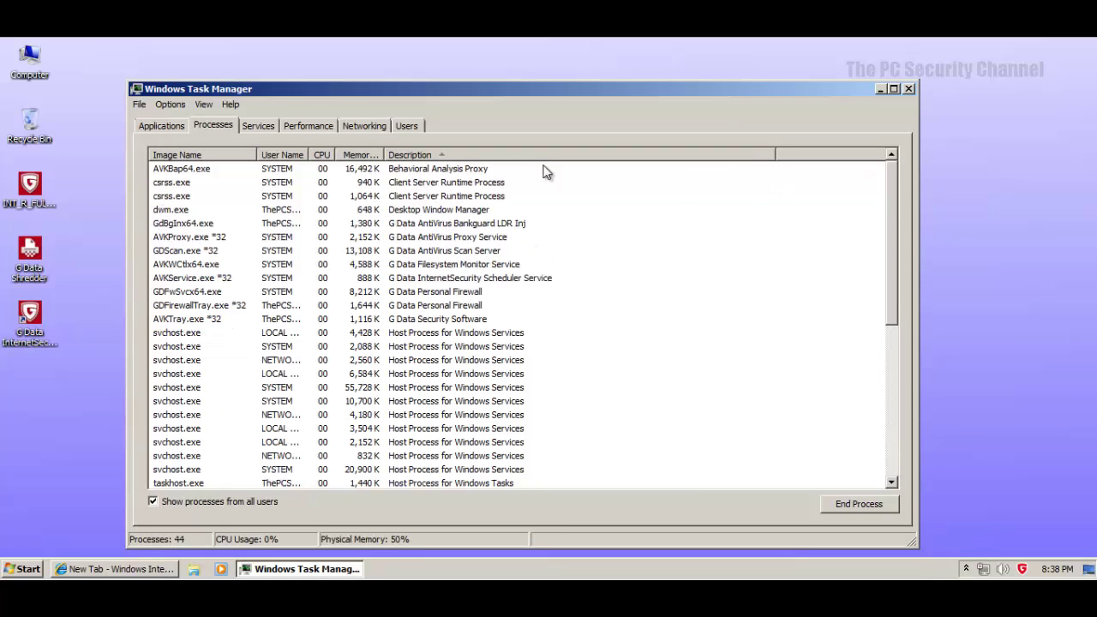
Step: Examine the memory use of the G Data processes, comparing the Behavioral Analysis Proxy, AntiVirus Scan Server and Filesystem Monitor Service
click(458, 171)
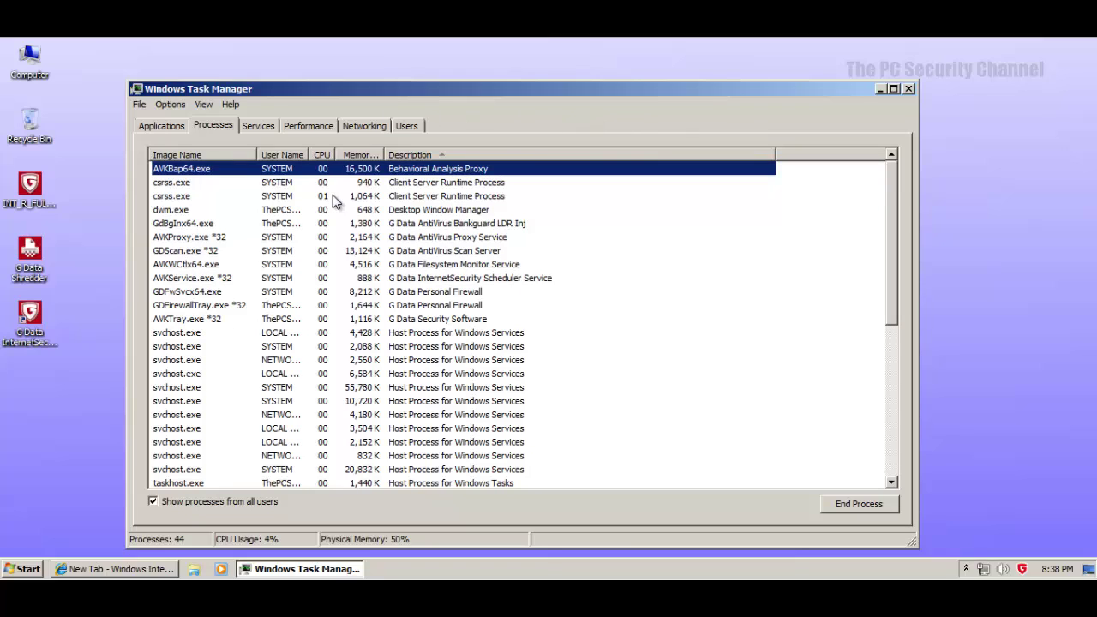
click(363, 183)
click(364, 174)
click(395, 183)
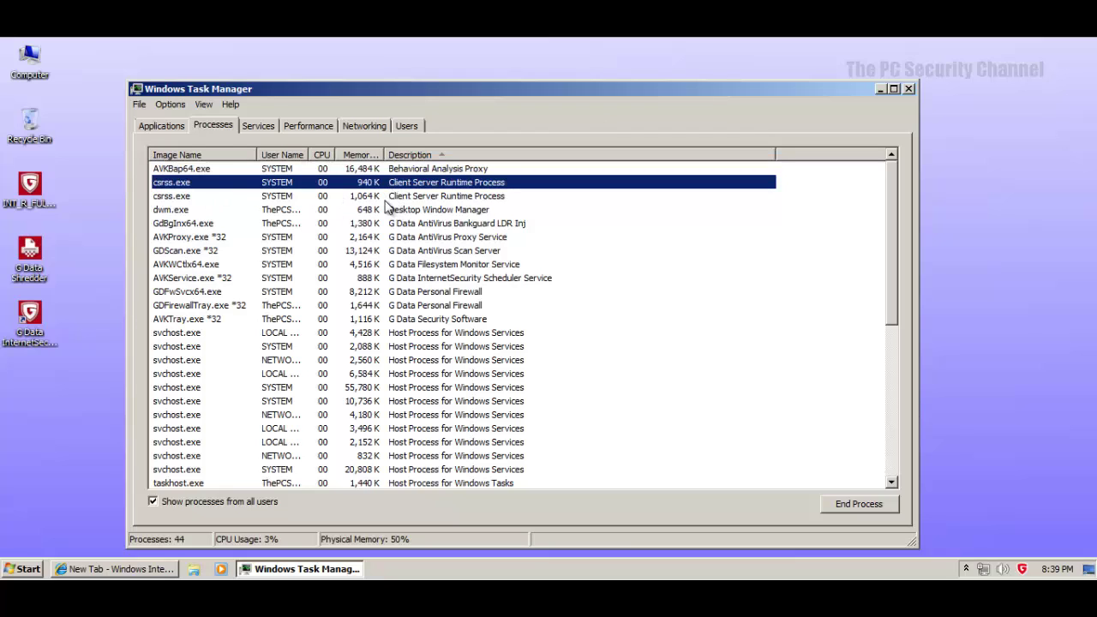
click(386, 197)
click(382, 237)
click(381, 265)
click(383, 250)
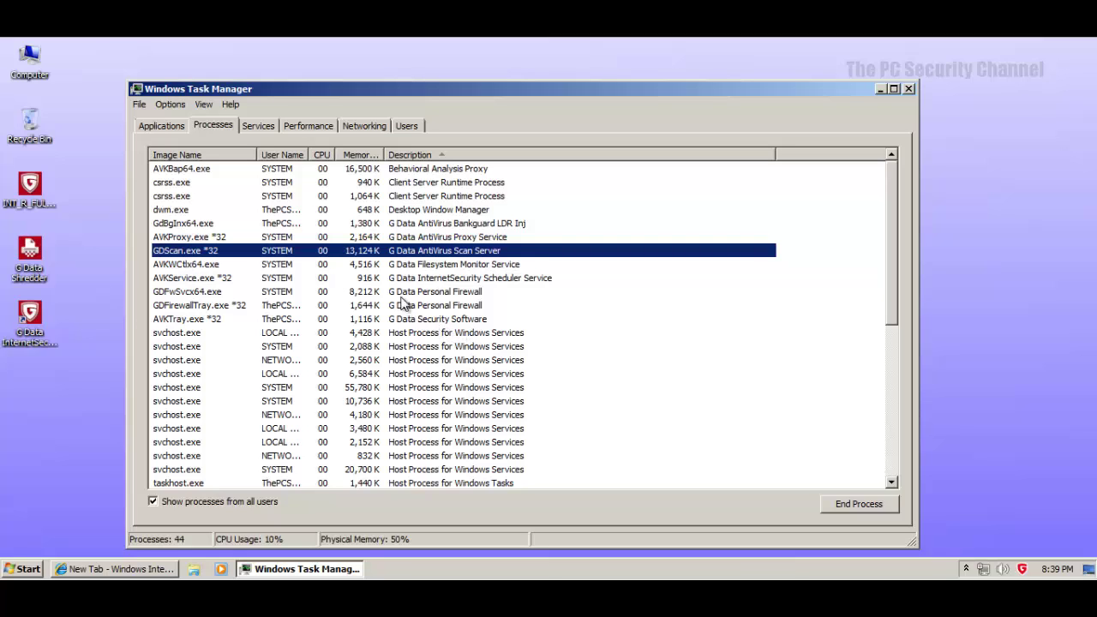
click(383, 266)
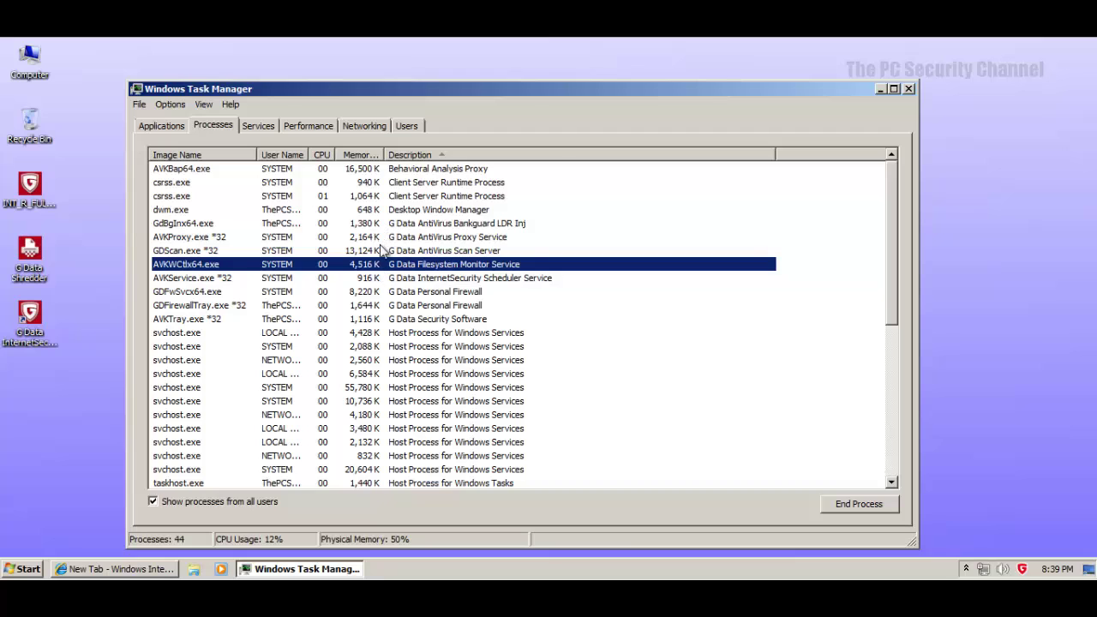
click(381, 251)
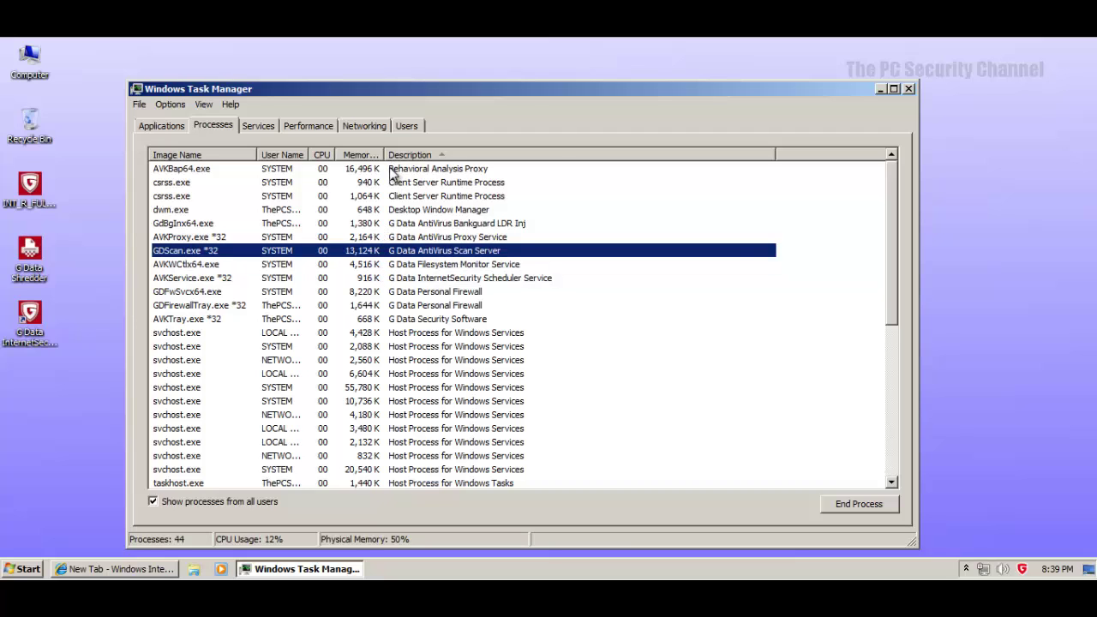
right_click(338, 211)
click(309, 211)
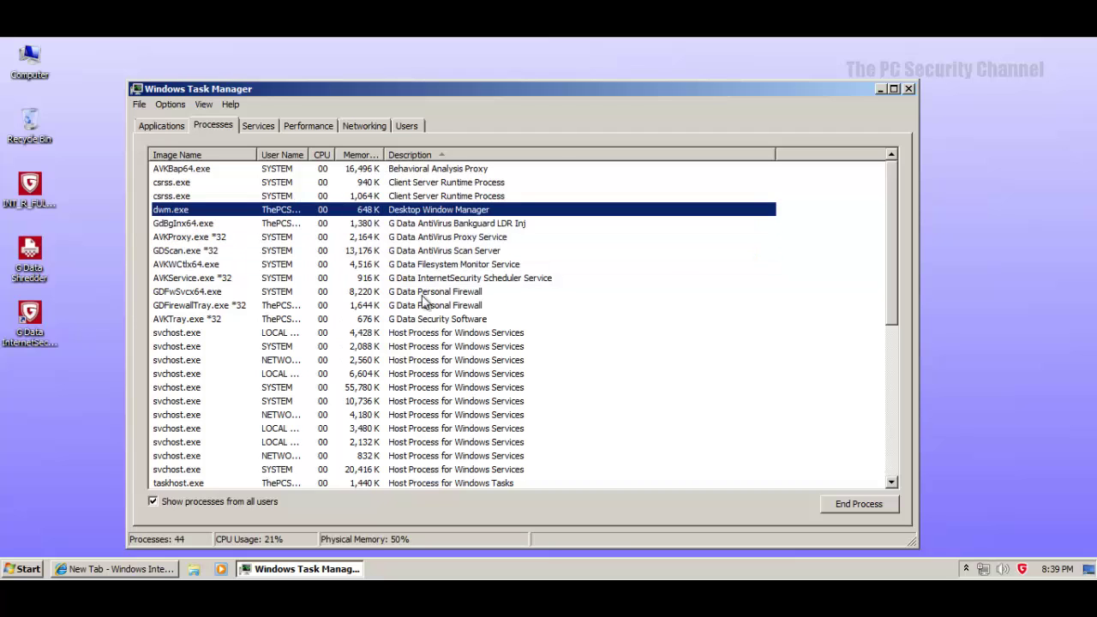
click(386, 254)
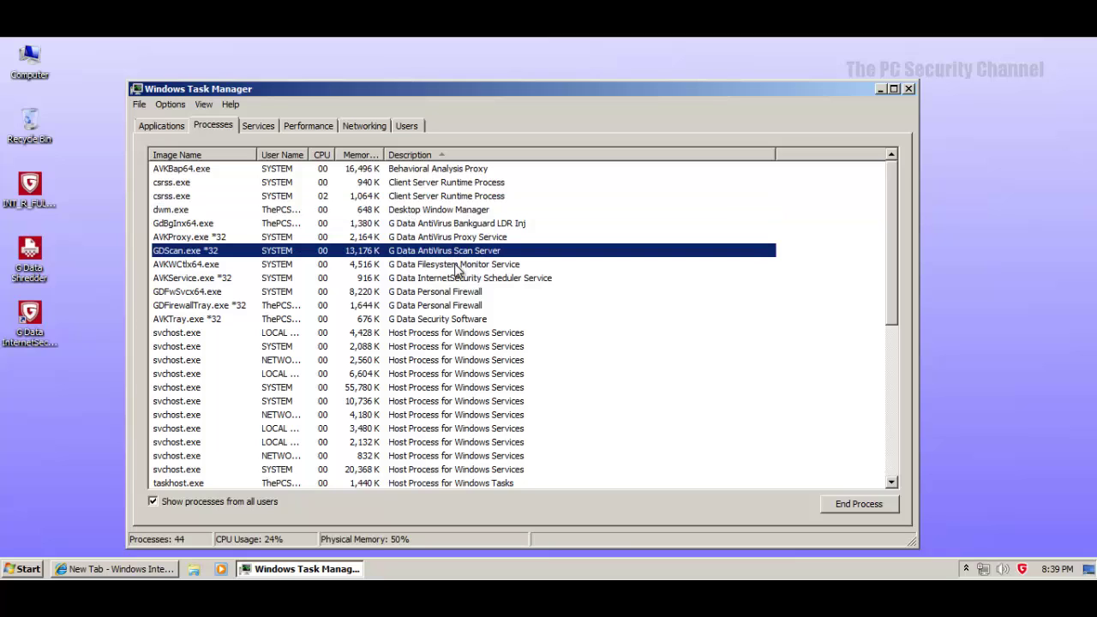
click(382, 170)
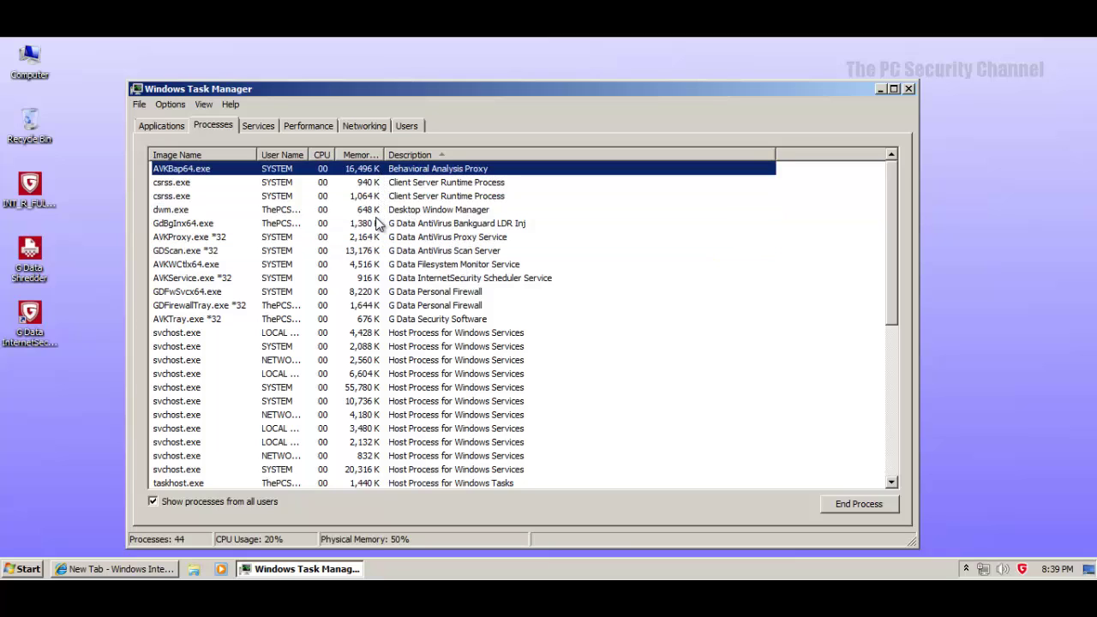
click(377, 264)
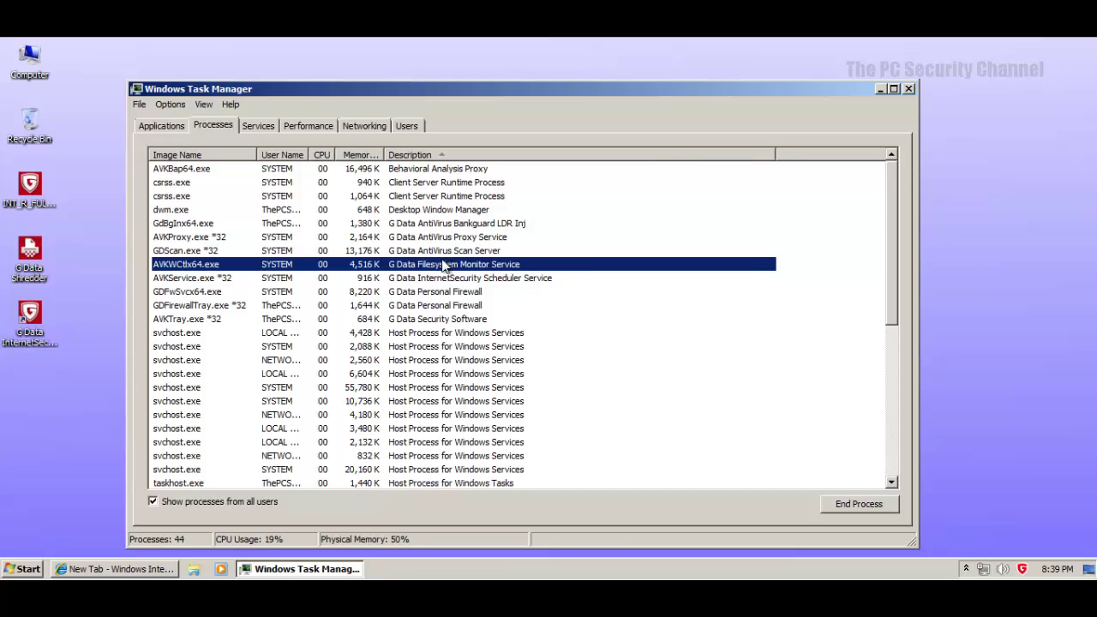
Step: Look through the remaining processes, recheck the Behavioral Analysis Proxy and AntiVirus Scan Server entries, and close Task Manager
scroll(444, 265, down, 2)
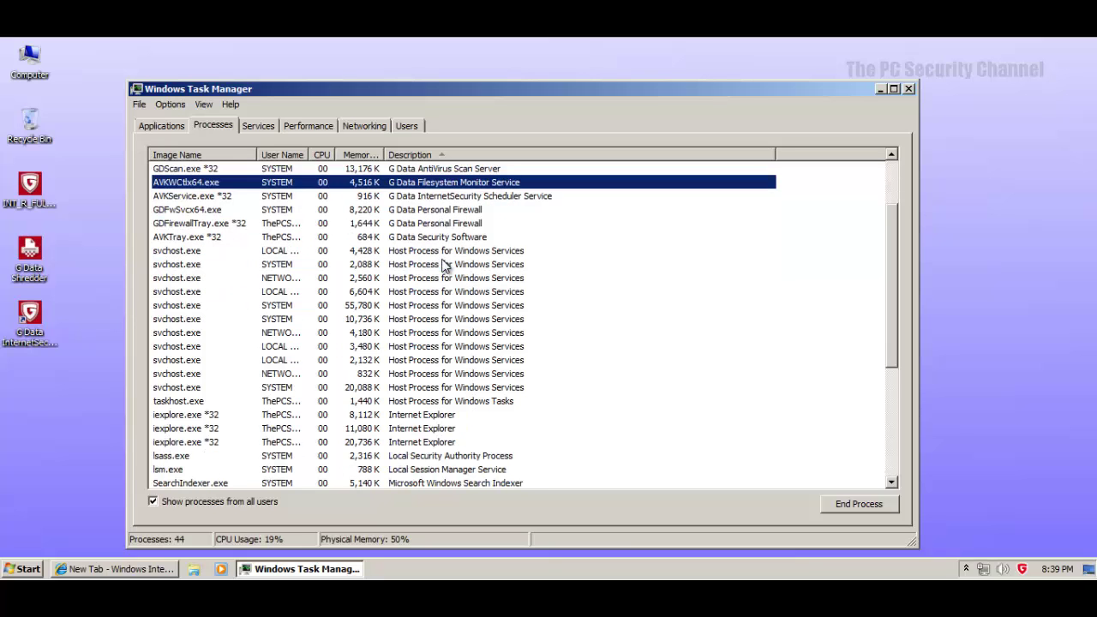
scroll(444, 266, down, 5)
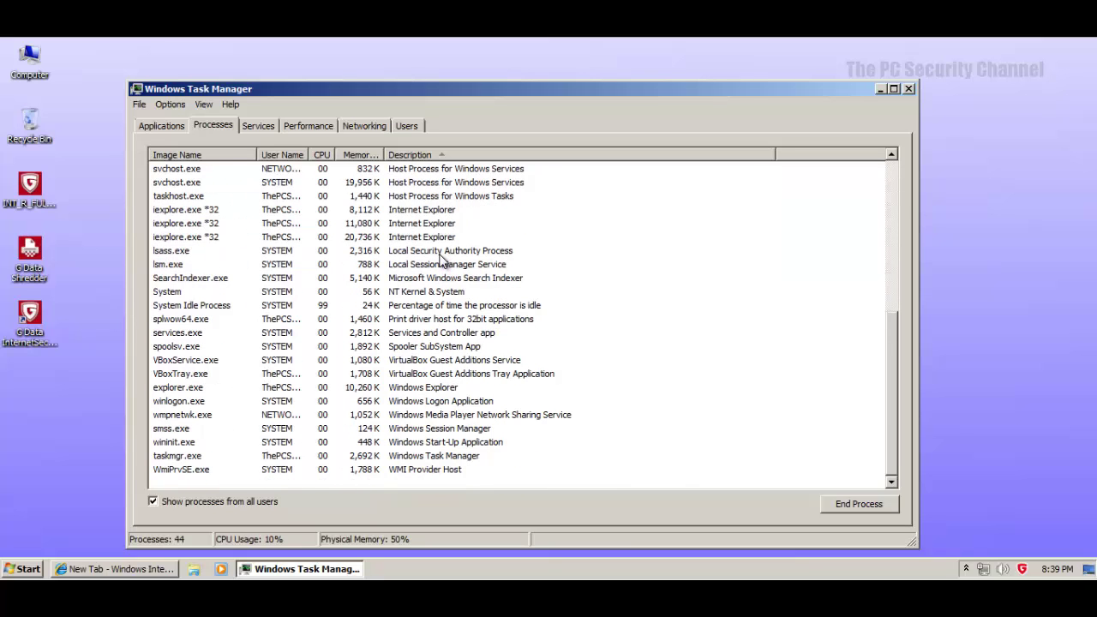
scroll(444, 262, up, 6)
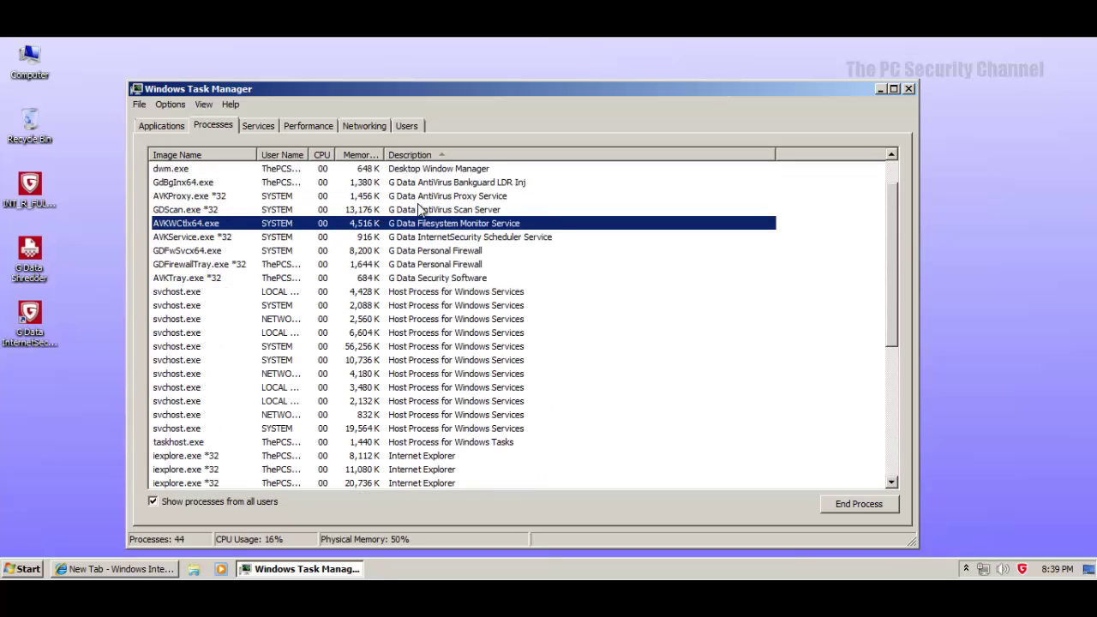
scroll(387, 200, up, 1)
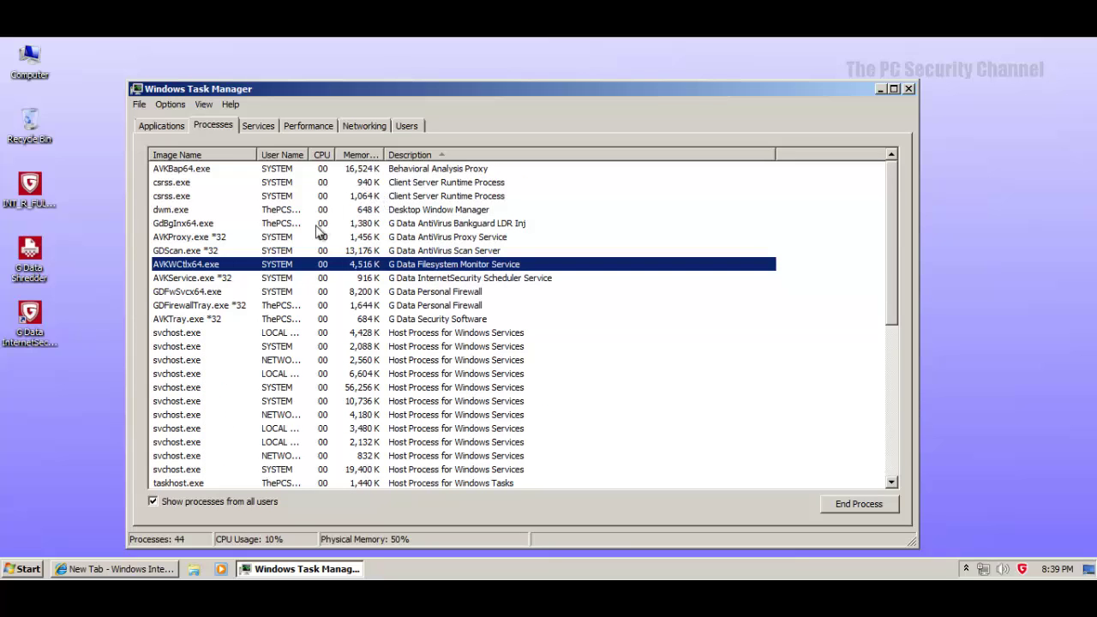
click(377, 171)
click(355, 250)
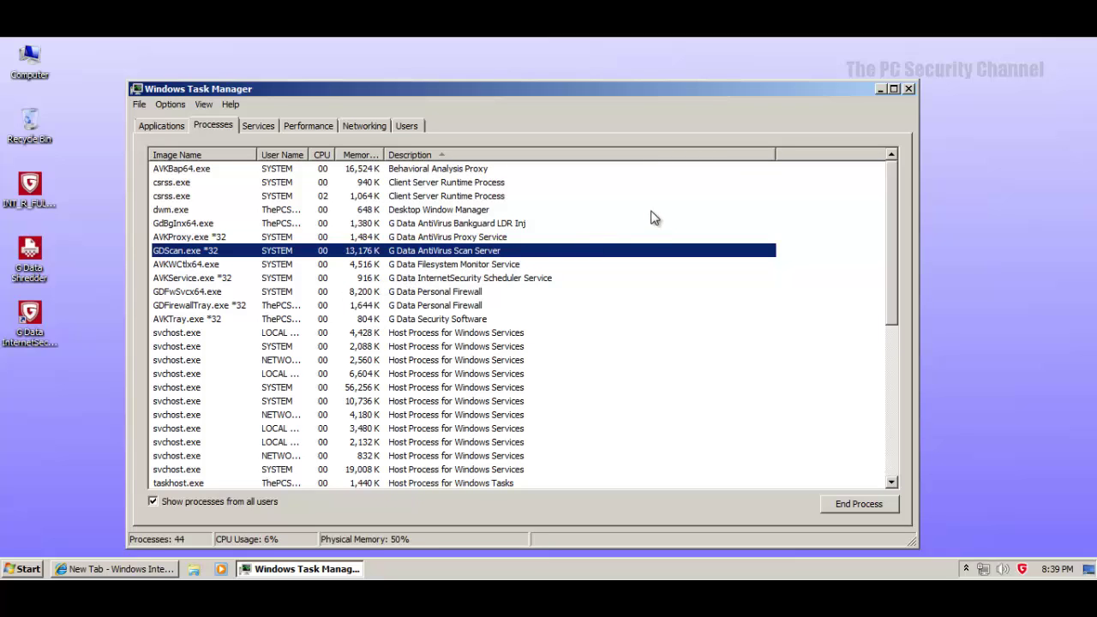
click(908, 89)
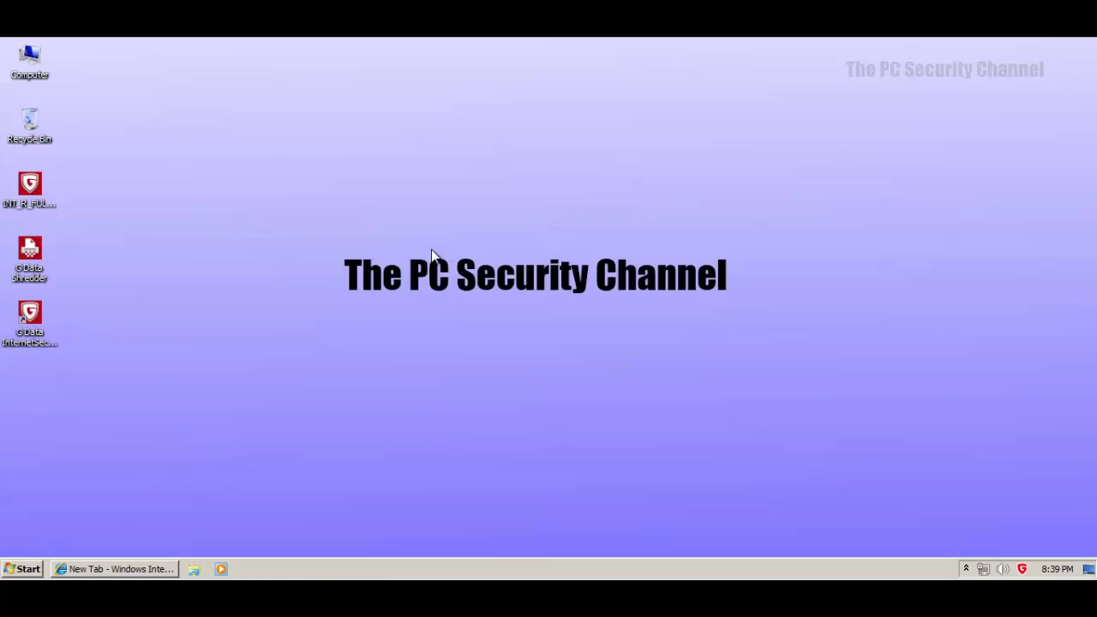
Step: Bring back Internet Explorer, highlight the threat name on the blocked dlp2.mail.ru page and dismiss the virus alert
click(106, 569)
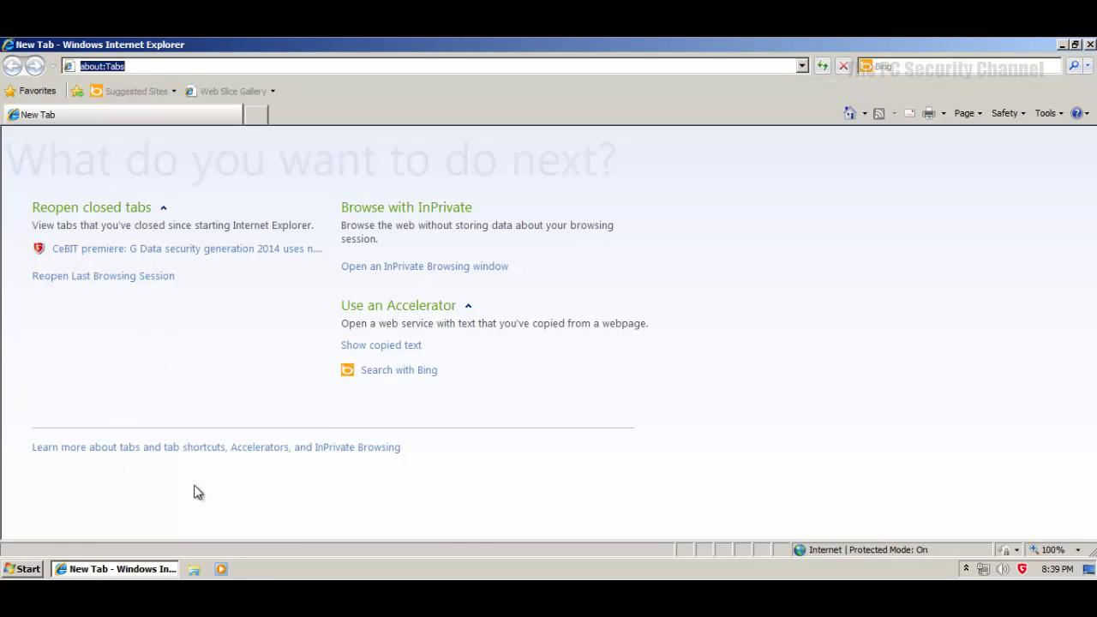
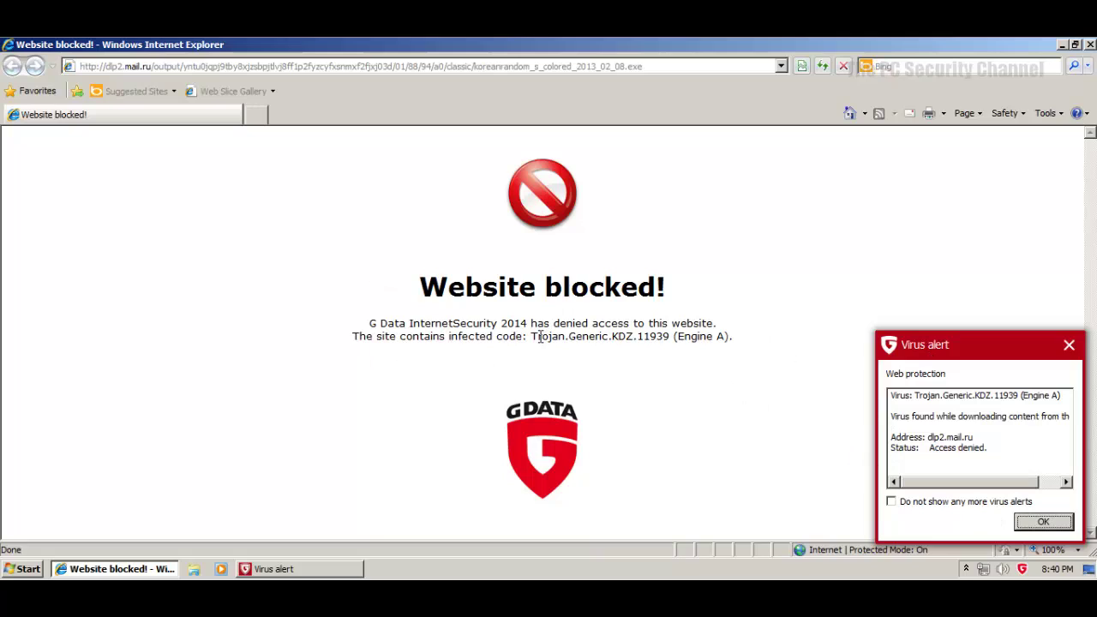
drag(531, 336, 736, 340)
click(731, 371)
click(1042, 523)
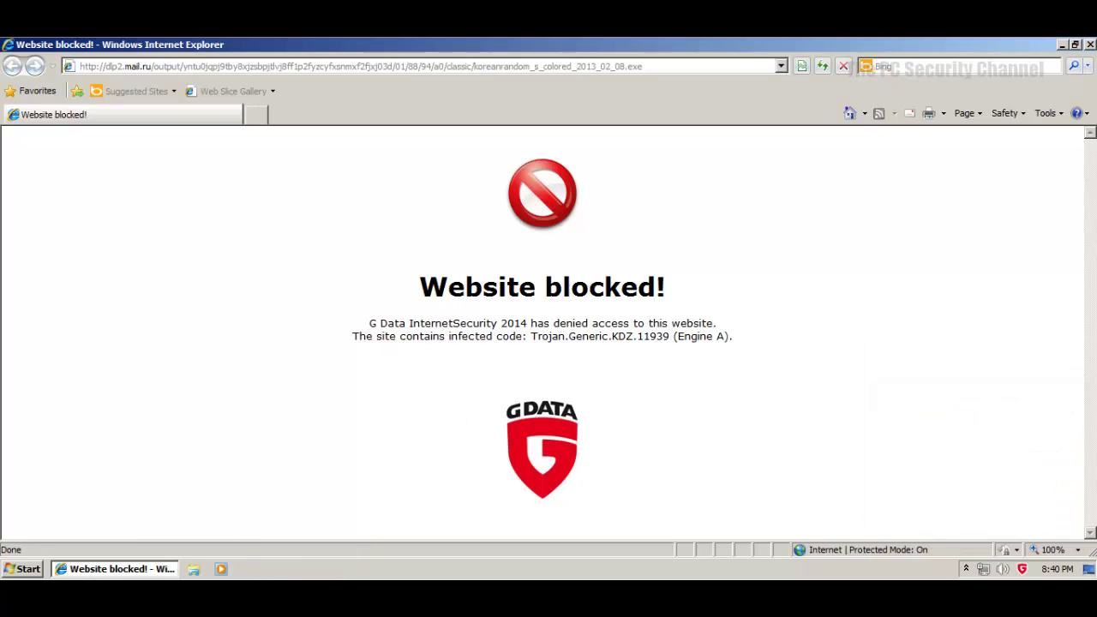
Step: Take the satisotomatlari.com/images/atualizacao/KB094389.rar link from Malware links.txt and replace the blocked page's tab with a new one for it
key(alt+Tab)
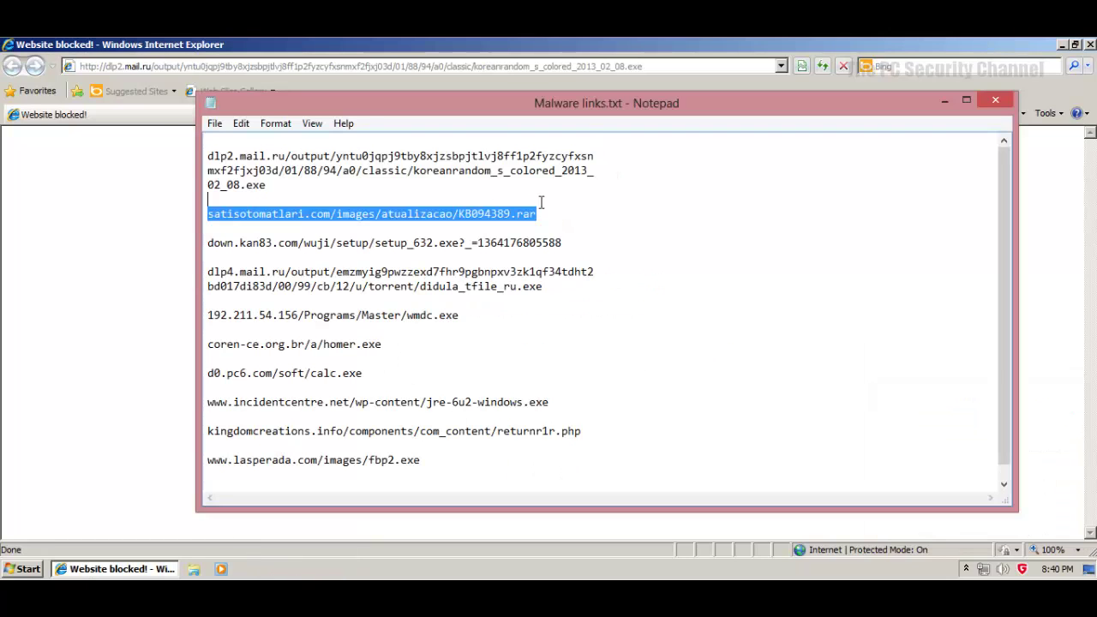
click(129, 247)
click(257, 115)
click(167, 115)
click(170, 115)
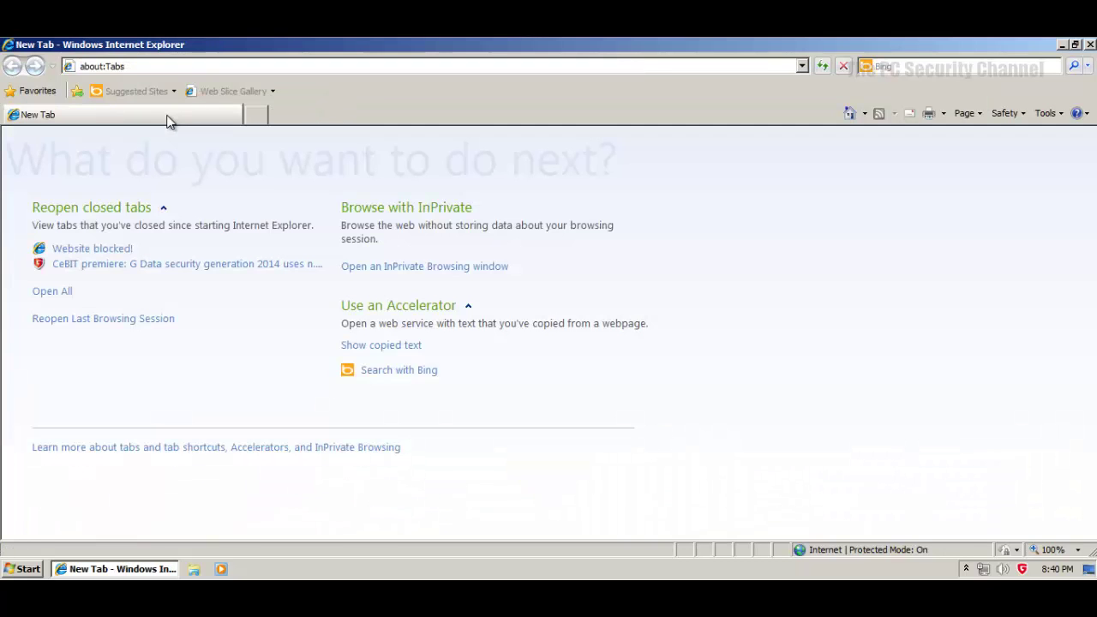
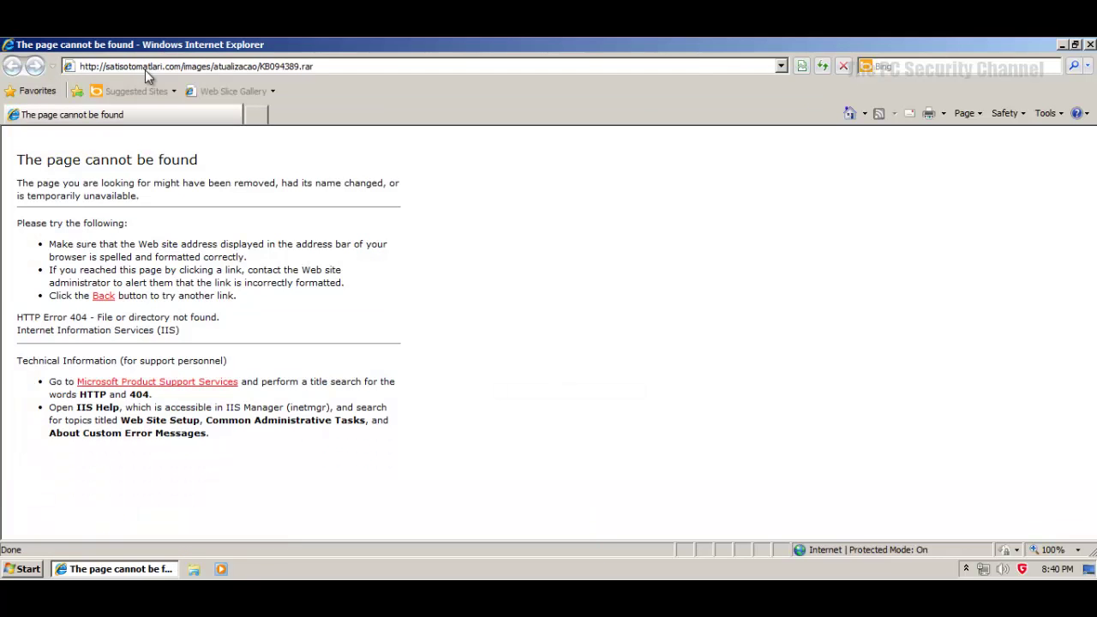
Step: Recheck the satisotomatlari.com link against Malware links.txt and load it in the browser again
key(alt+Tab)
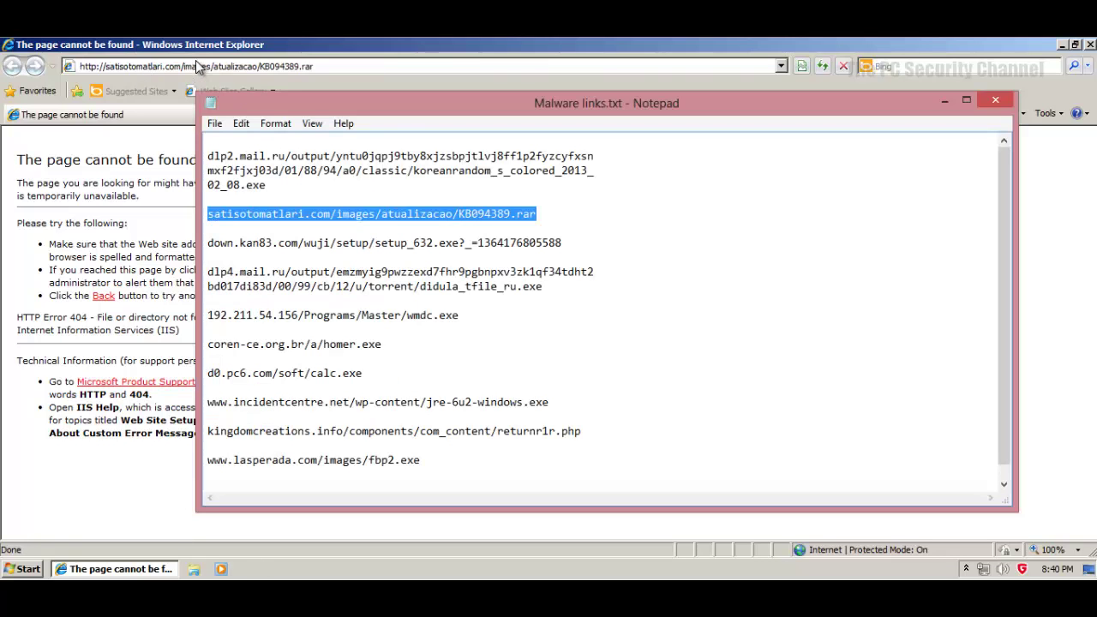
click(195, 66)
key(Return)
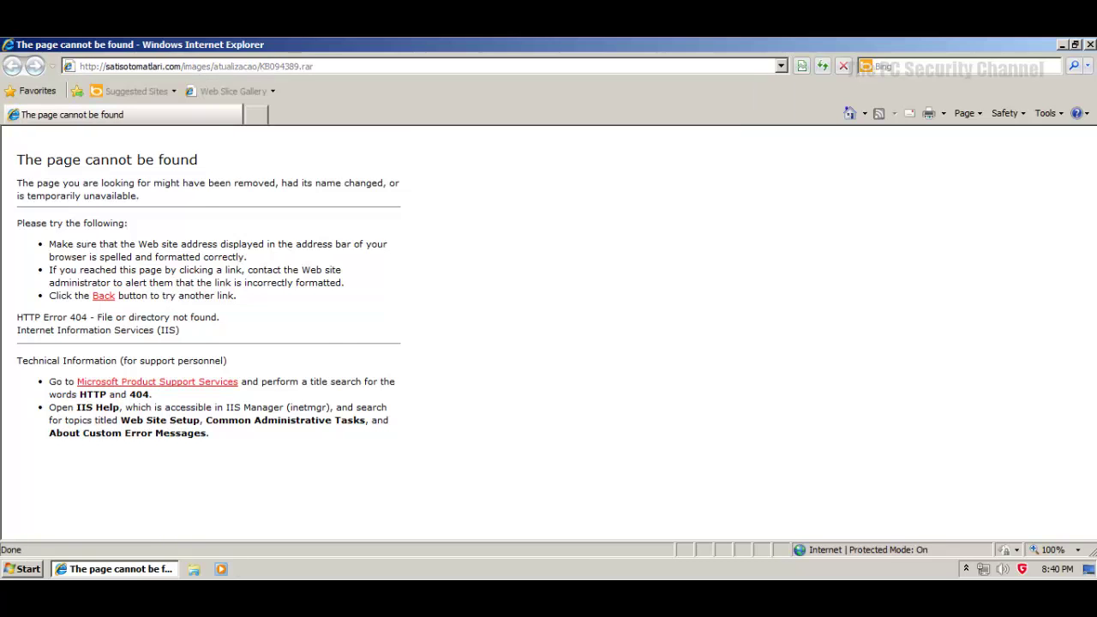
Step: Copy the down.kan83.com/wuji/setup/setup_632.exe link from Malware links.txt and load it in the browser
key(alt+Tab)
drag(560, 243, 568, 224)
key(ctrl+c)
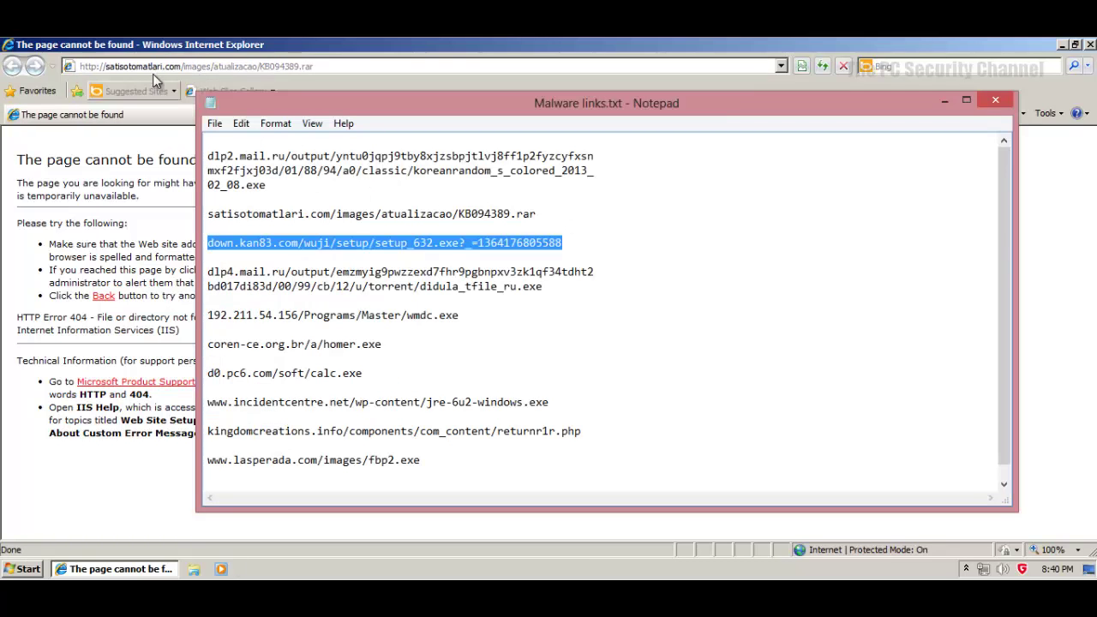
click(155, 66)
key(ctrl+v)
key(Return)
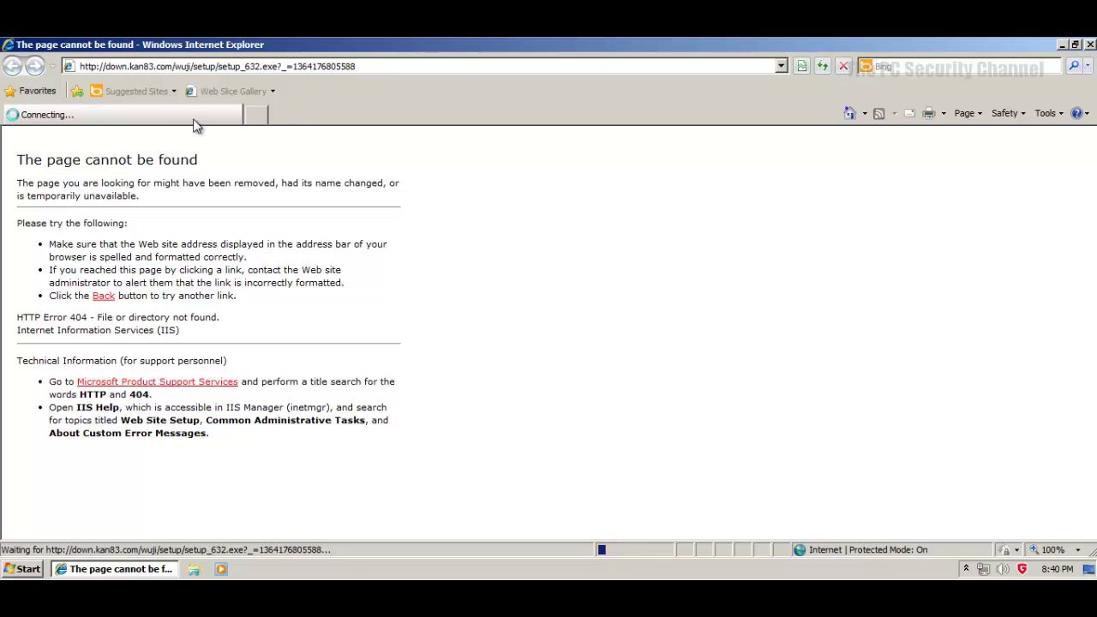
Step: Copy the dlp4.mail.ru link ending in didula_tfile_ru.exe from Malware links.txt, load it in a new browser tab and dismiss the virus alert
click(258, 115)
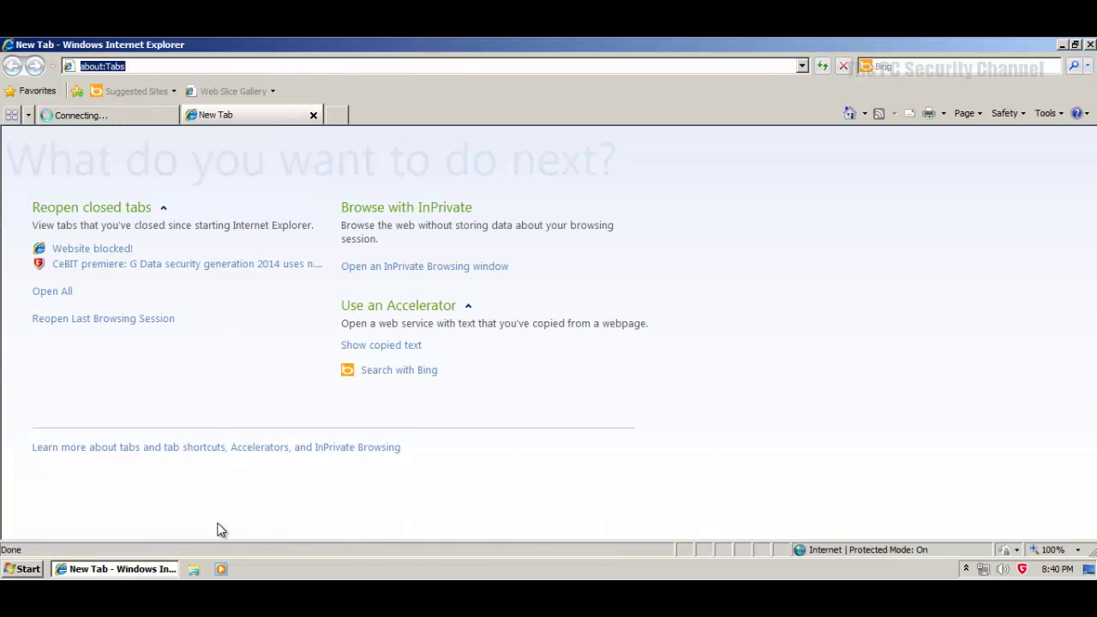
key(alt+Tab)
drag(566, 285, 209, 280)
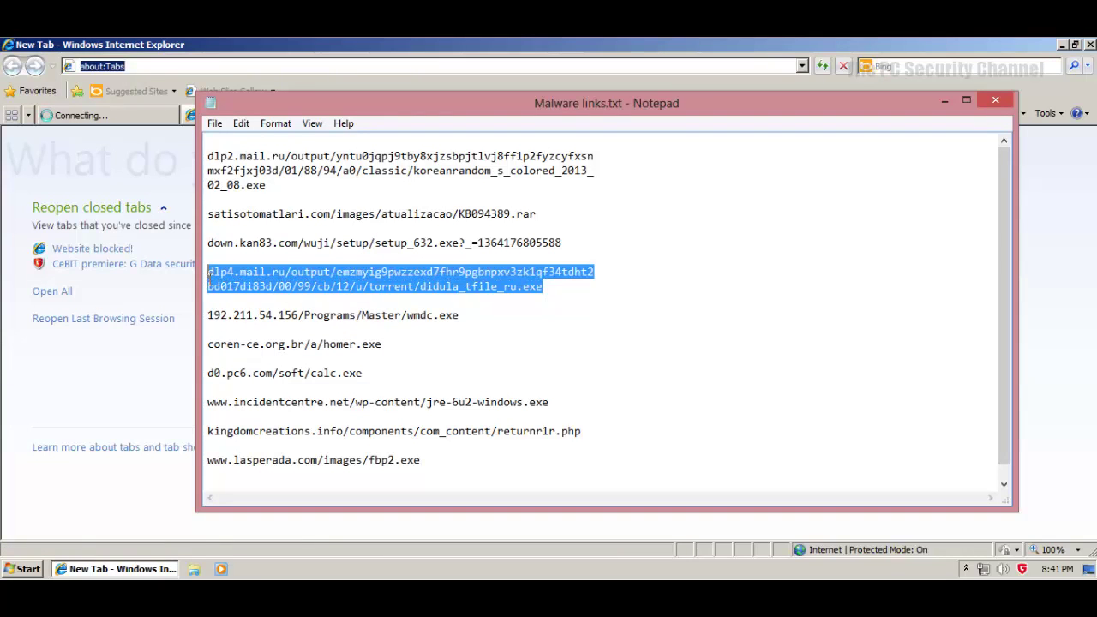
click(97, 123)
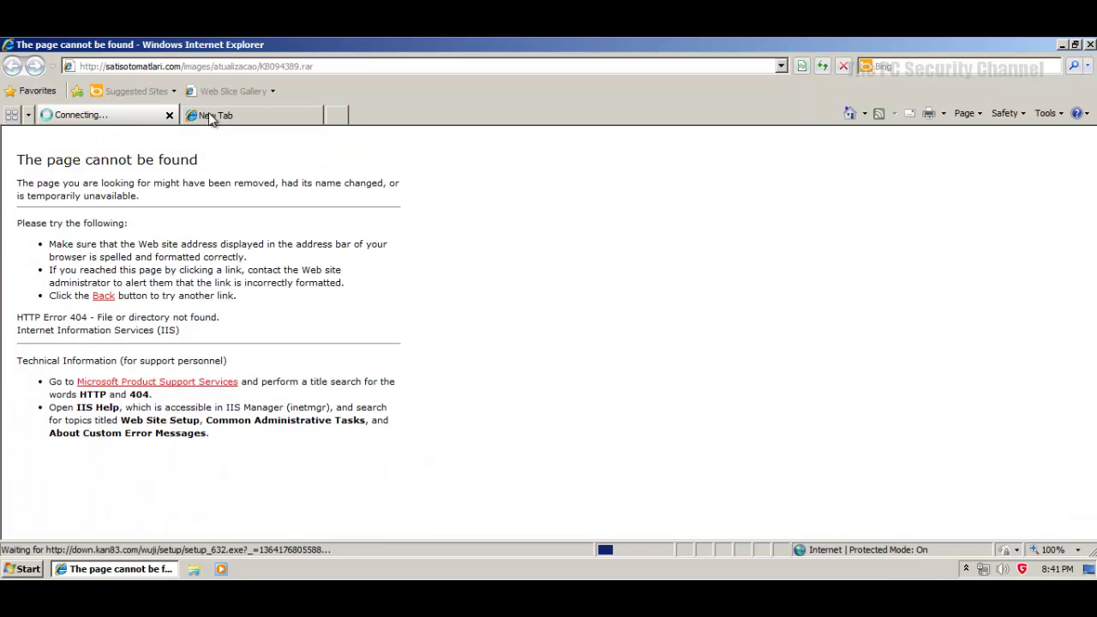
click(232, 120)
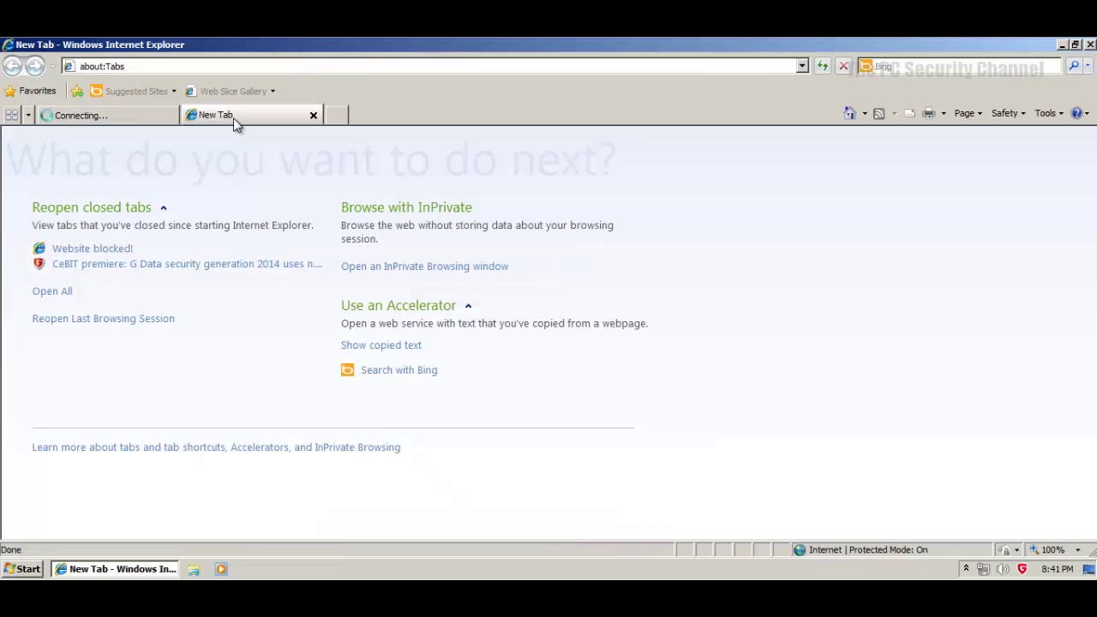
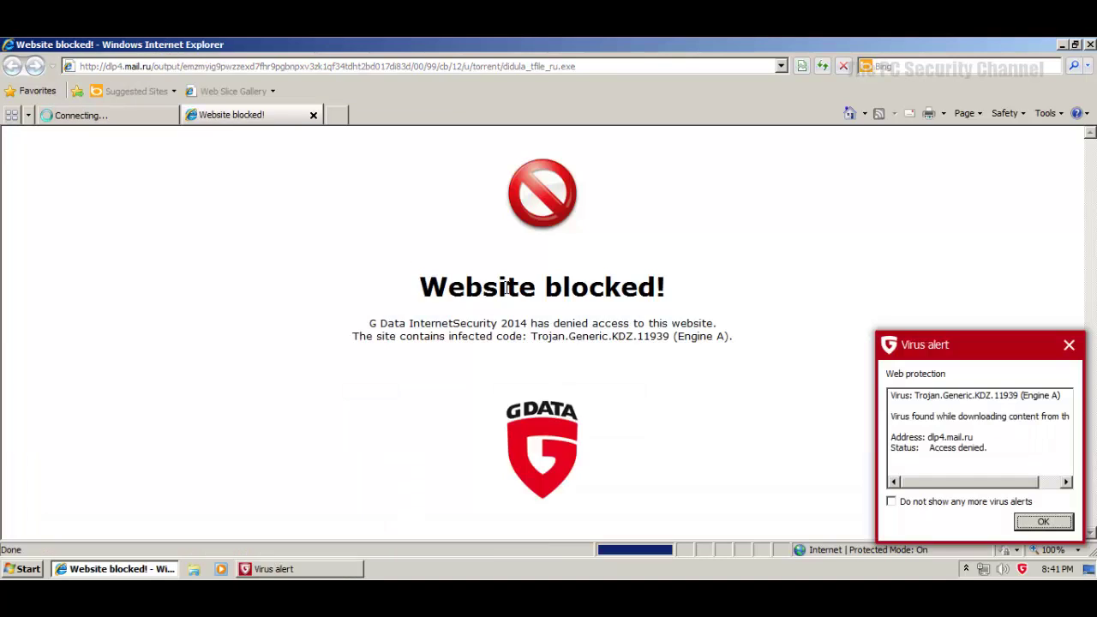
click(1042, 521)
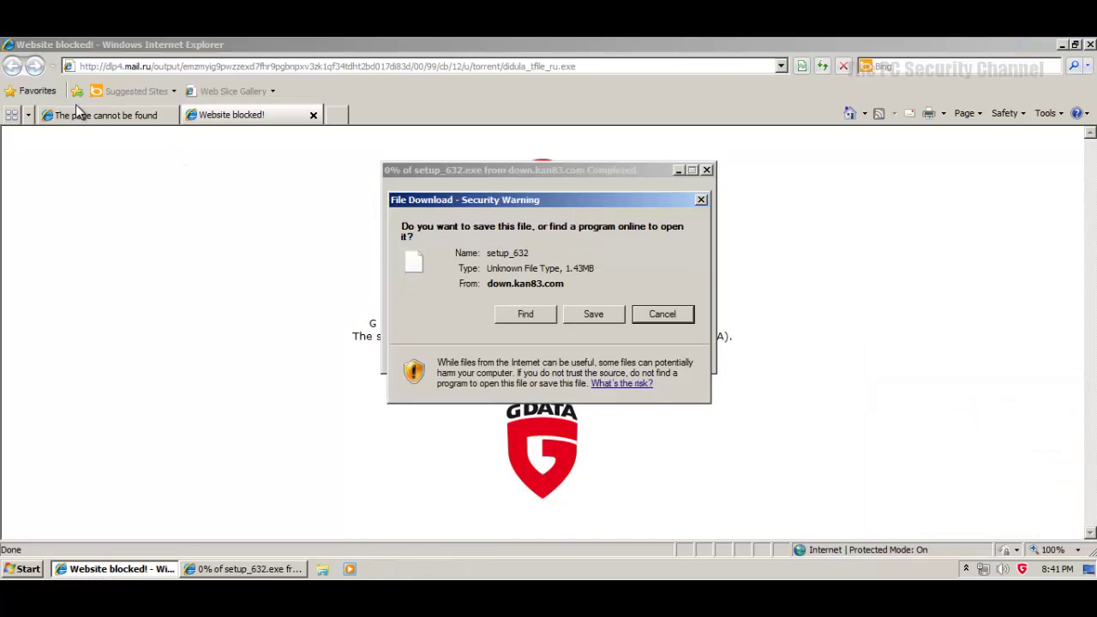
Step: Save the setup_632 download from down.kan83.com to the Desktop as setup_632.exe
click(595, 315)
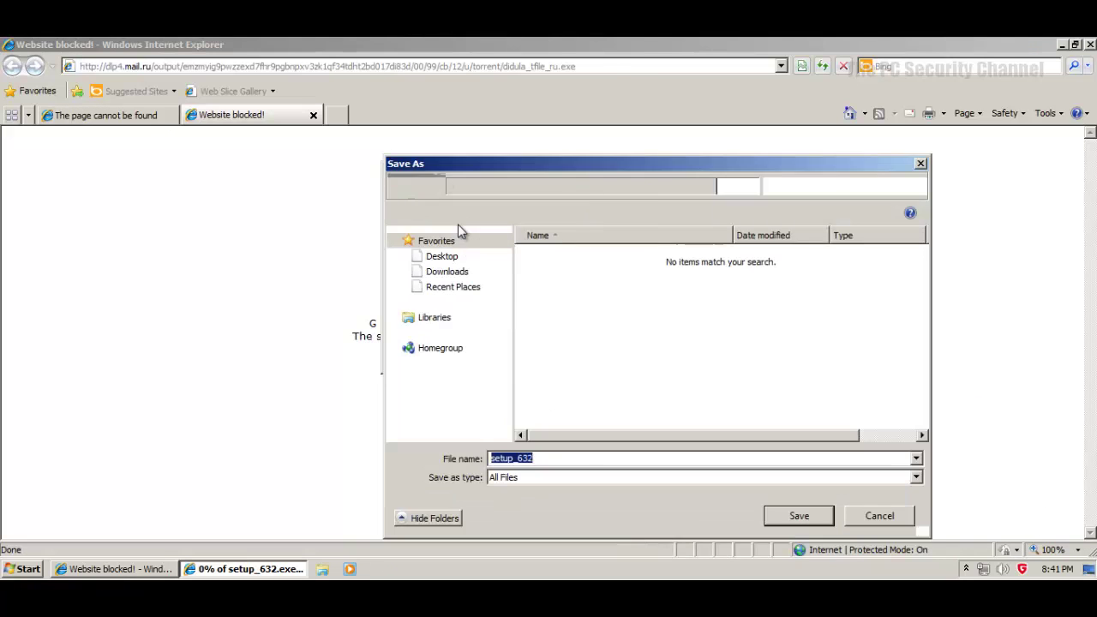
click(586, 463)
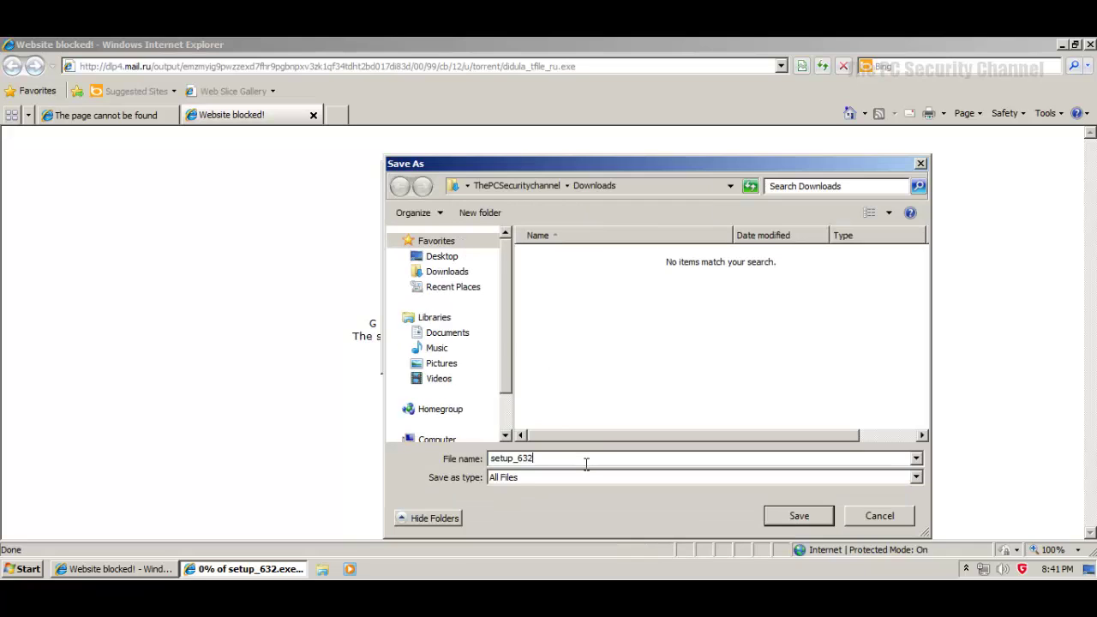
text(.exe)
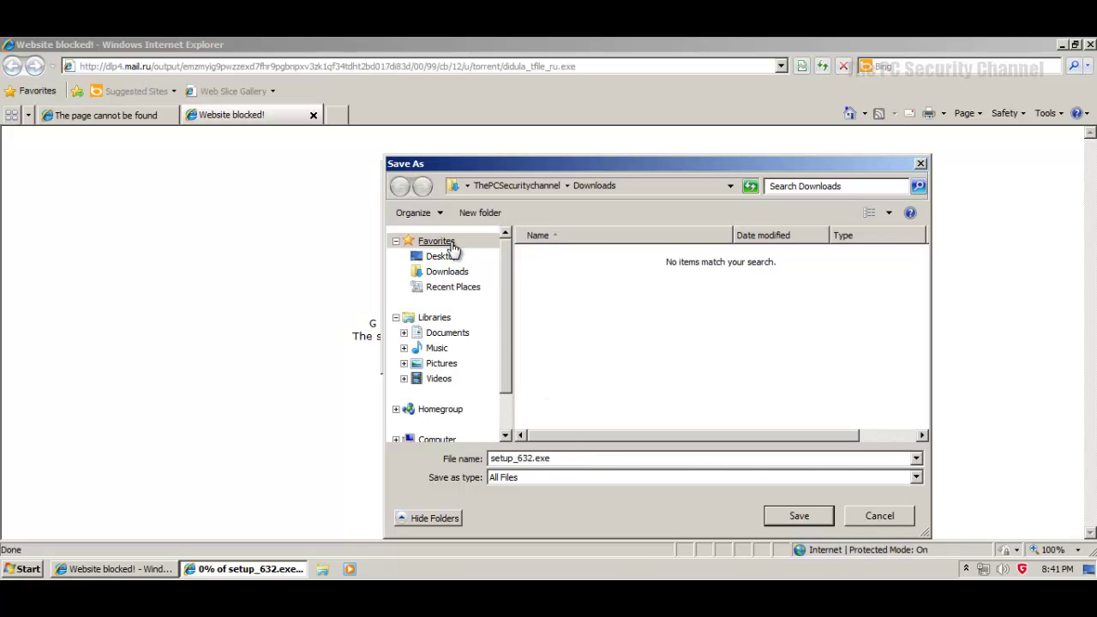
click(441, 257)
click(797, 514)
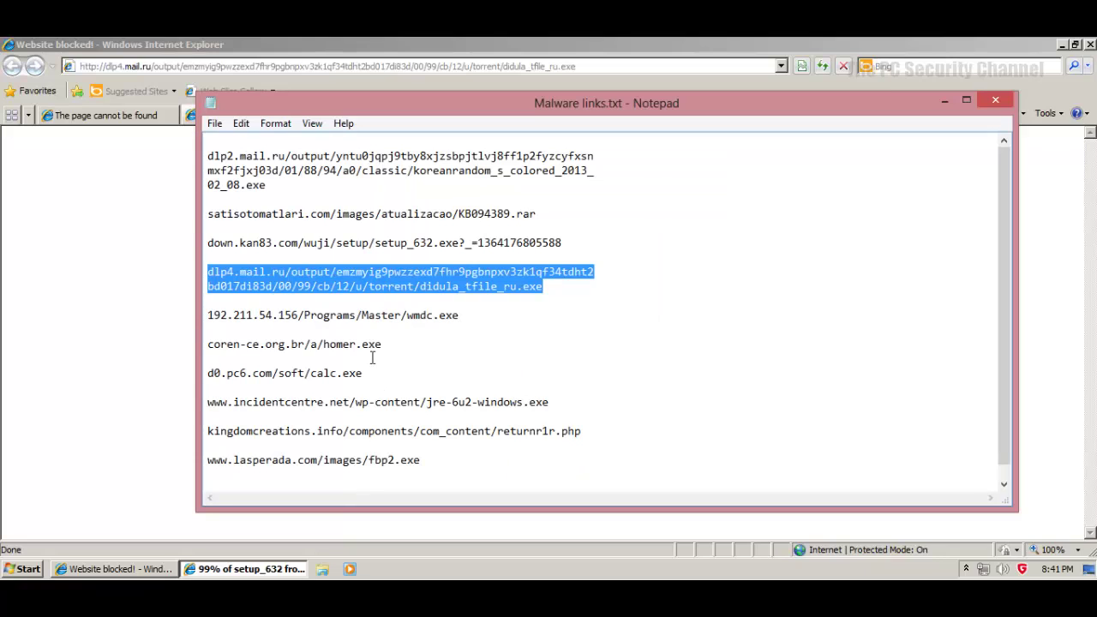
Step: Load the 192.211.54.156/Programs/Master/wmdc.exe link from Malware links.txt in place of the blocked dlp4.mail.ru tab and dismiss the virus alert
drag(473, 312, 471, 306)
key(ctrl+c)
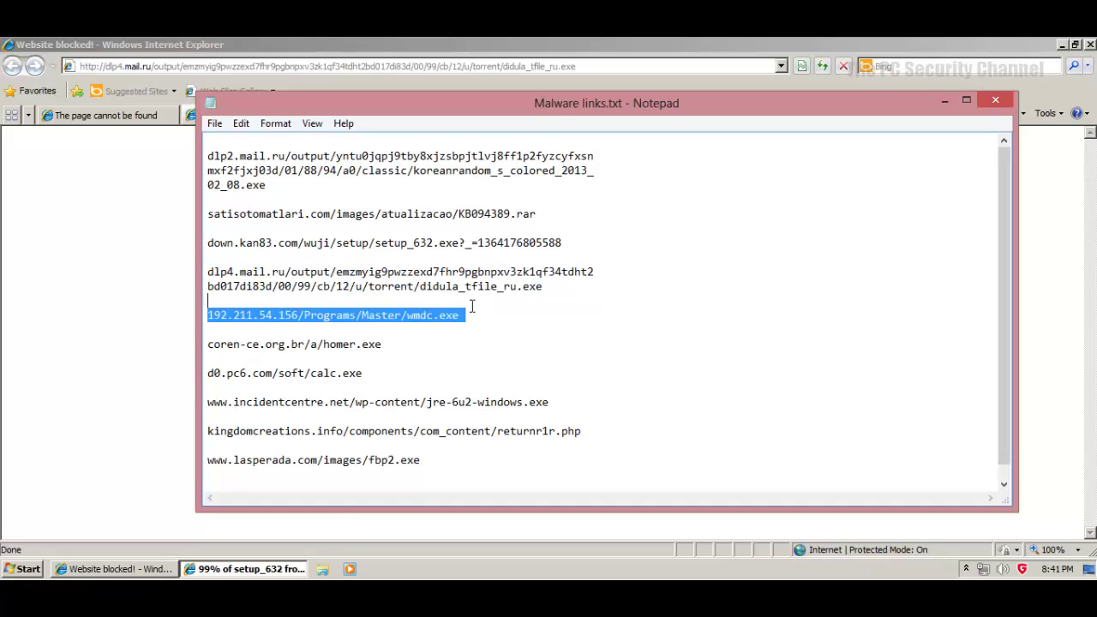
click(128, 286)
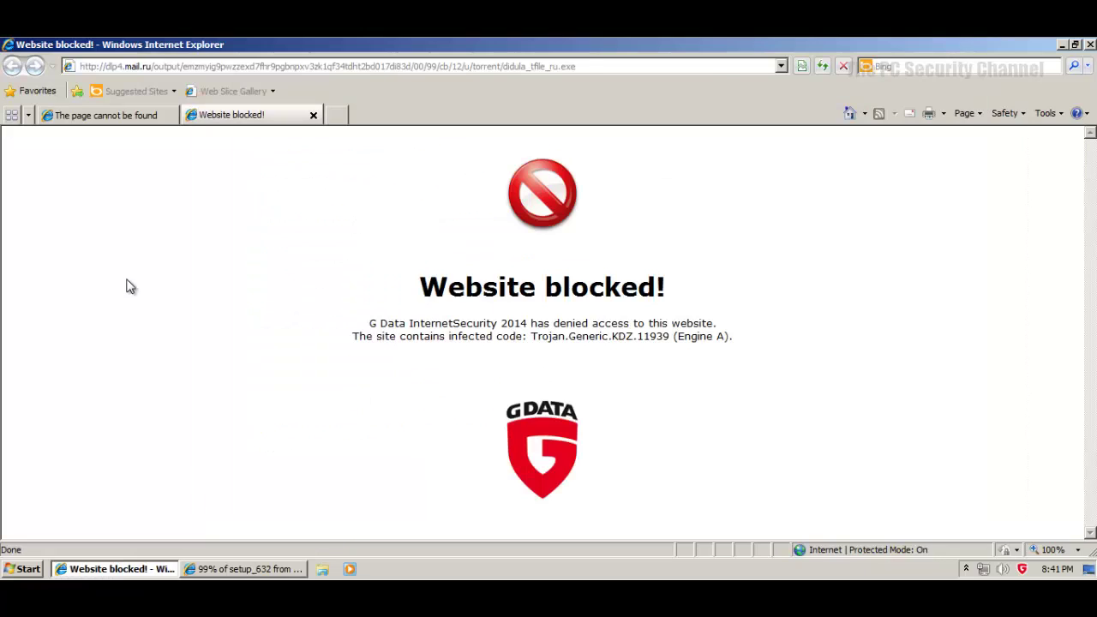
click(246, 571)
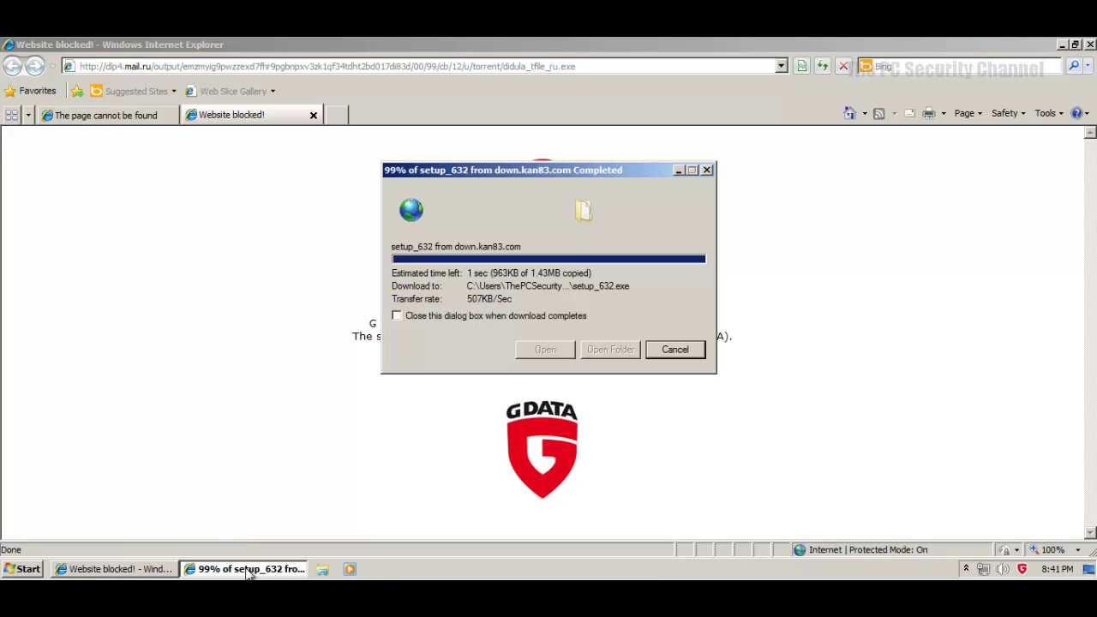
click(269, 321)
click(313, 115)
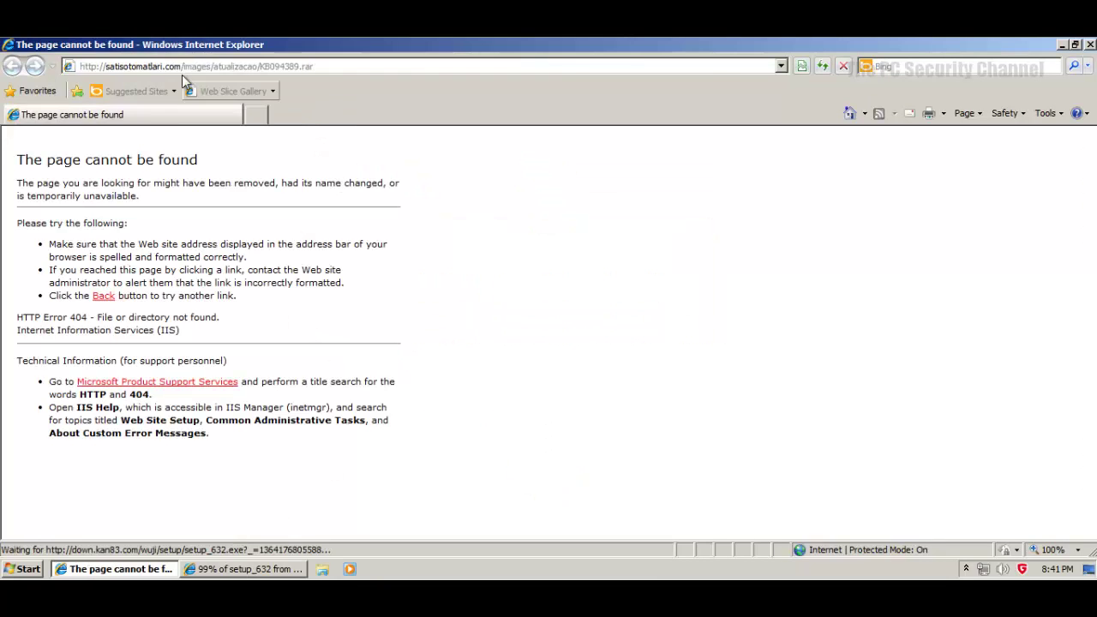
click(182, 66)
key(ctrl+v)
key(Return)
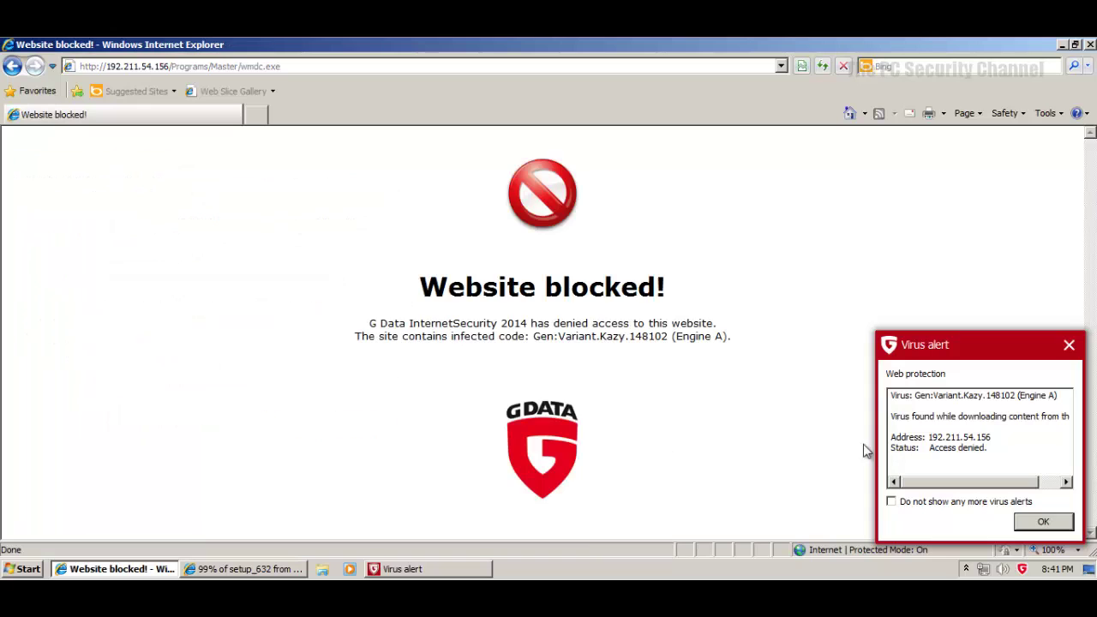
click(1040, 522)
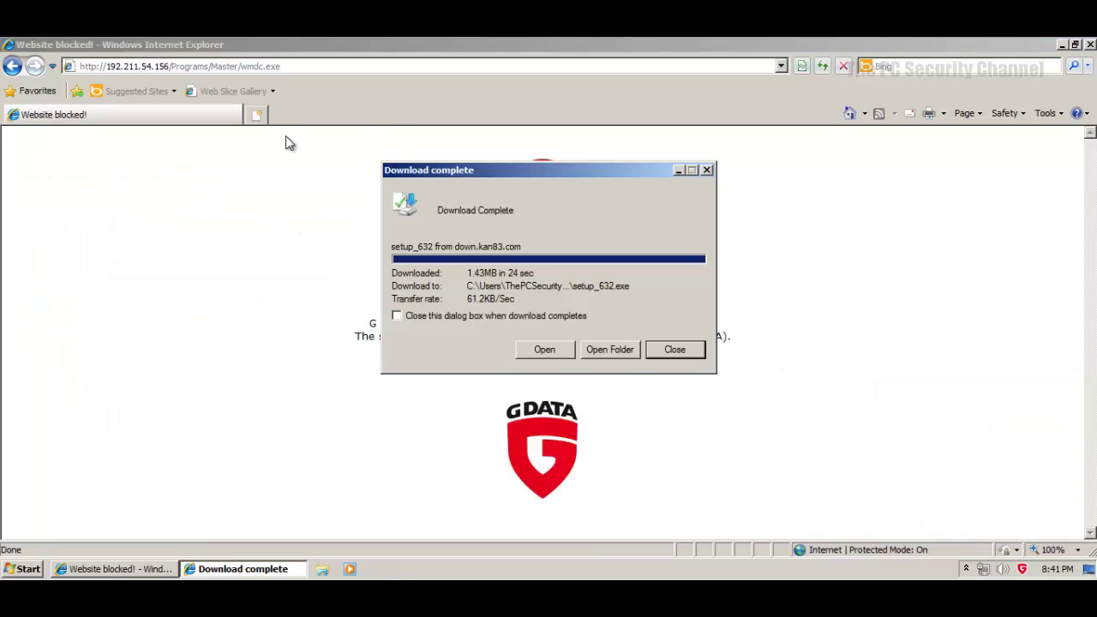
Step: Run the downloaded setup_632.exe with permission to change the computer and replace the blocked page's tab with a new one
click(535, 350)
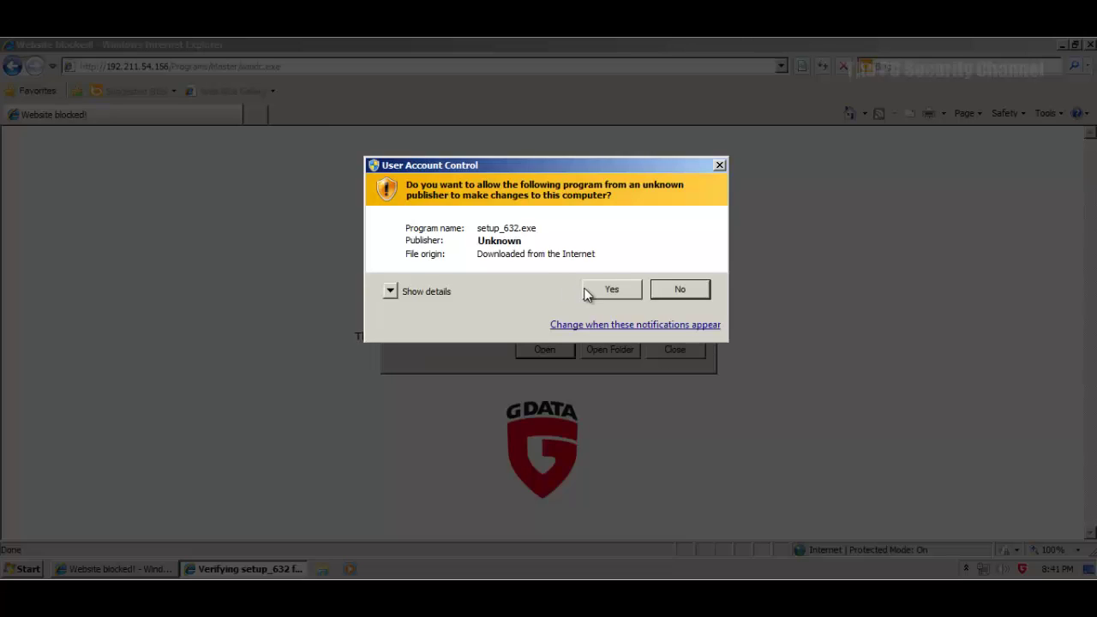
click(587, 288)
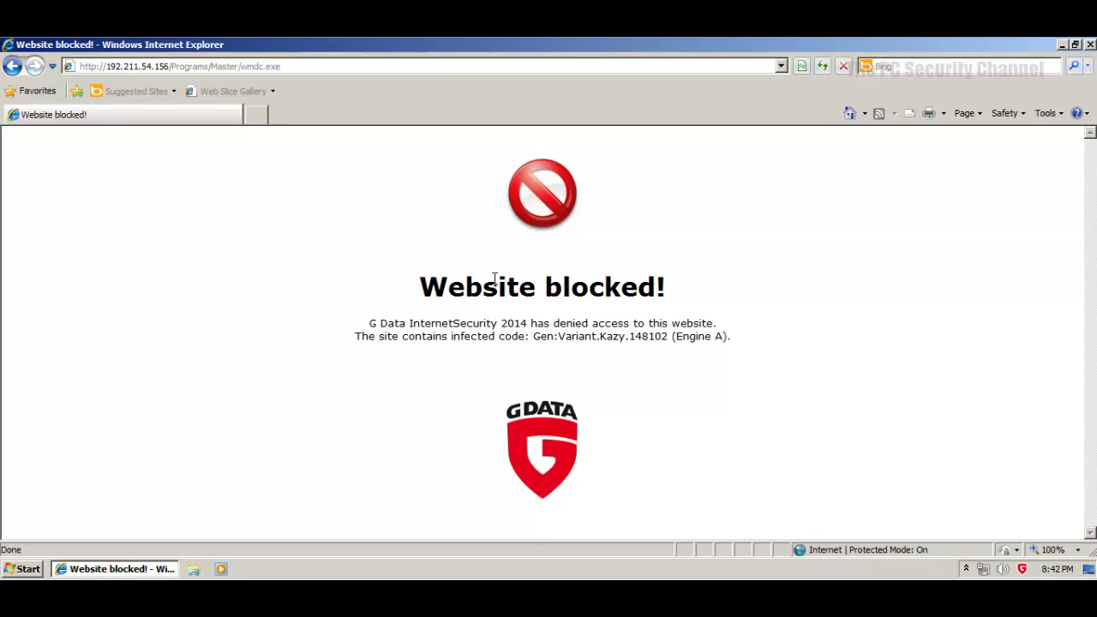
click(261, 117)
click(162, 120)
click(168, 114)
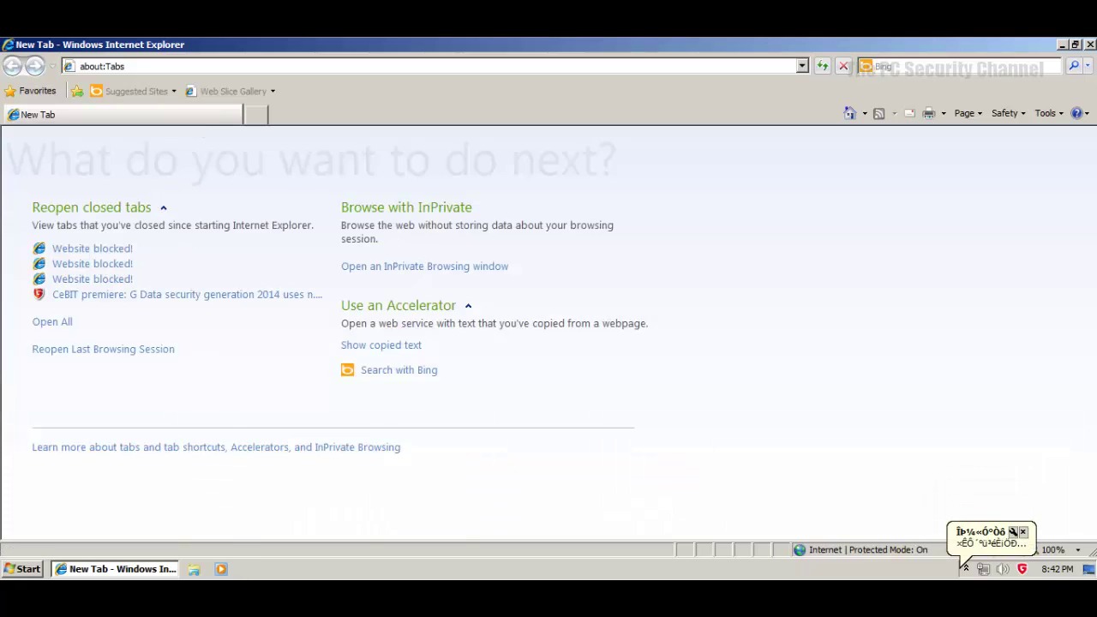
Step: Close the notification balloon and check the hidden notification area icons
click(1023, 533)
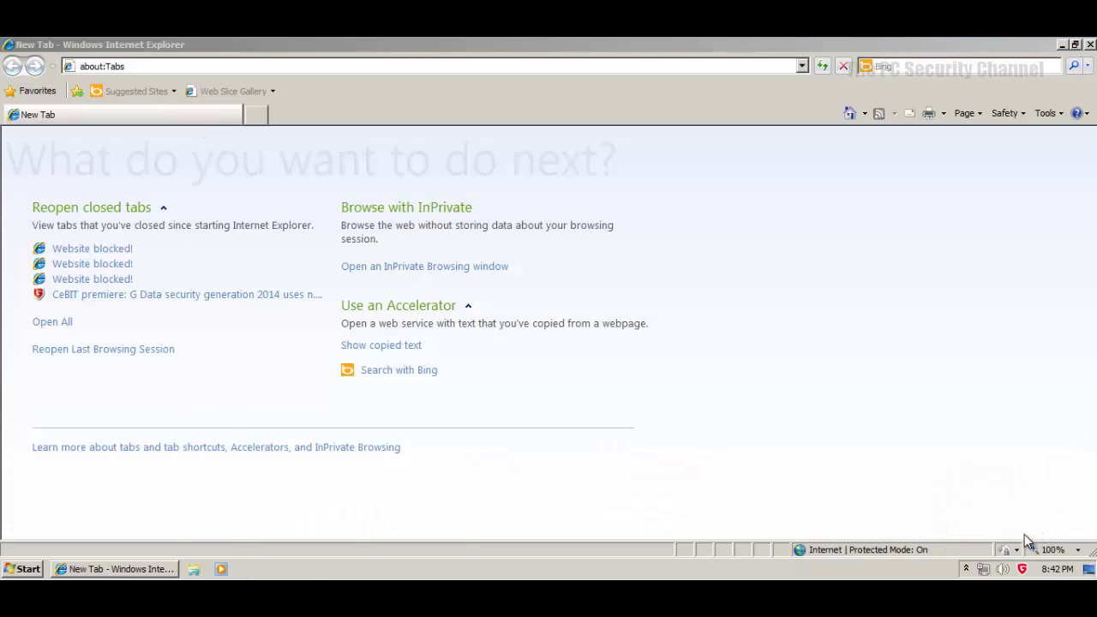
click(965, 568)
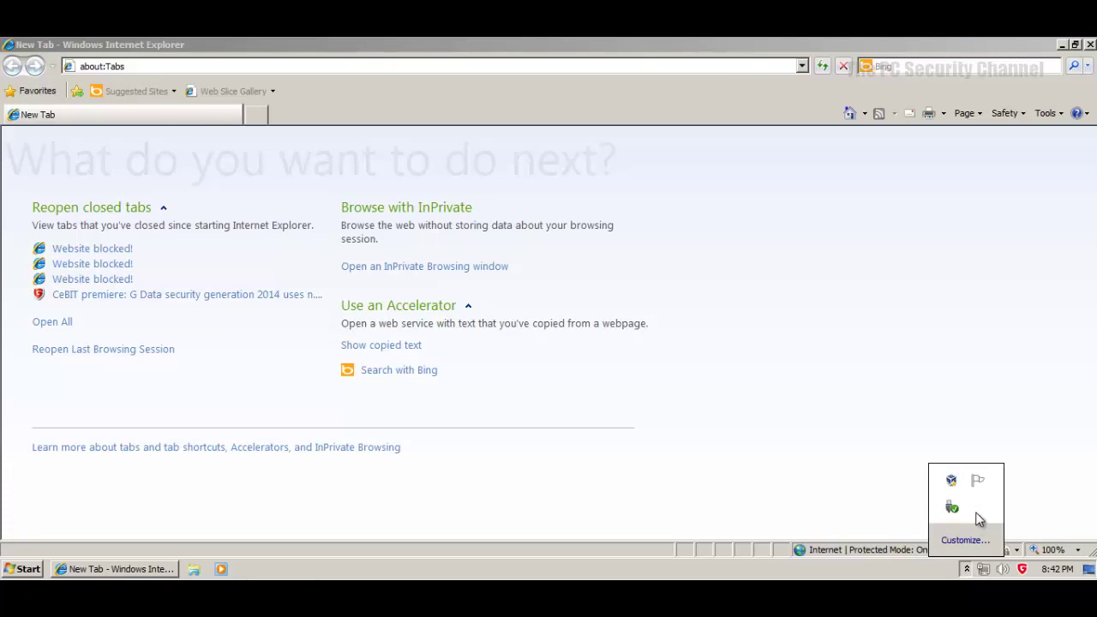
click(669, 394)
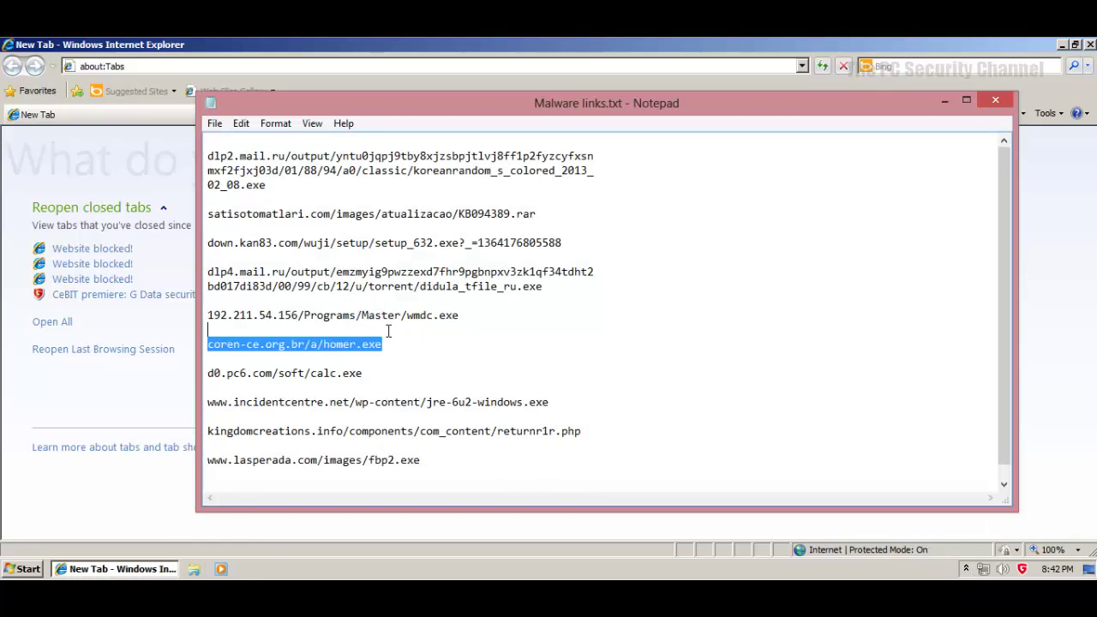
Step: Load the coren-ce.org.br/a/homer.exe link from Malware links.txt in the browser
click(109, 66)
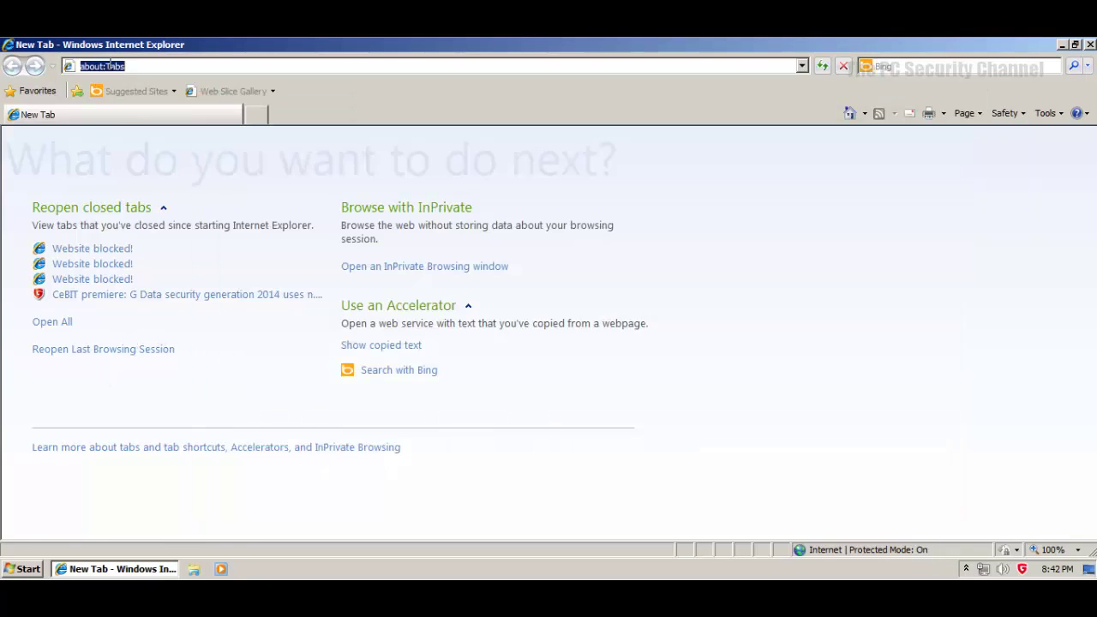
text(coren-ce.org.br/a/homer.exe)
key(Return)
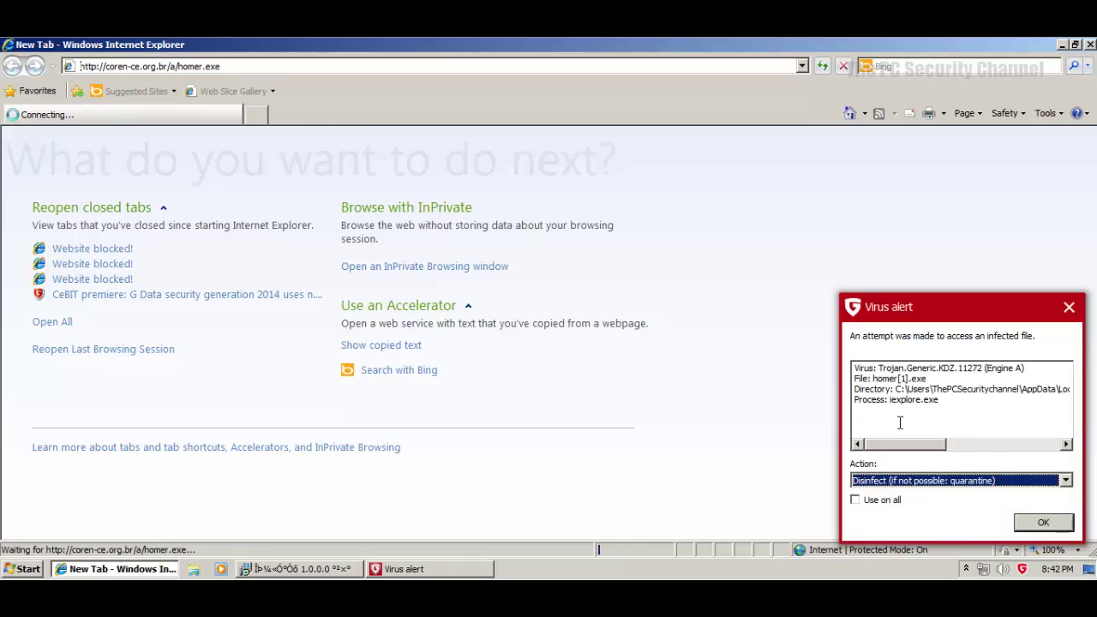
Step: Examine the virus alert's threat, file, directory and process details for homer[1].exe and glance at the setup_632 installer window
drag(900, 449, 907, 449)
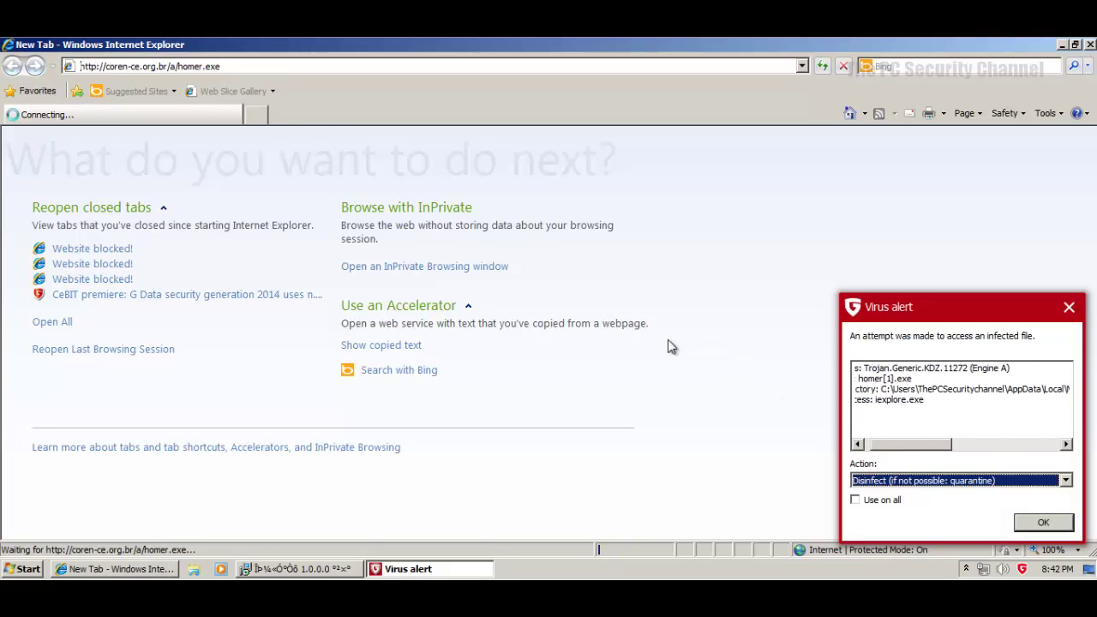
drag(924, 450, 896, 450)
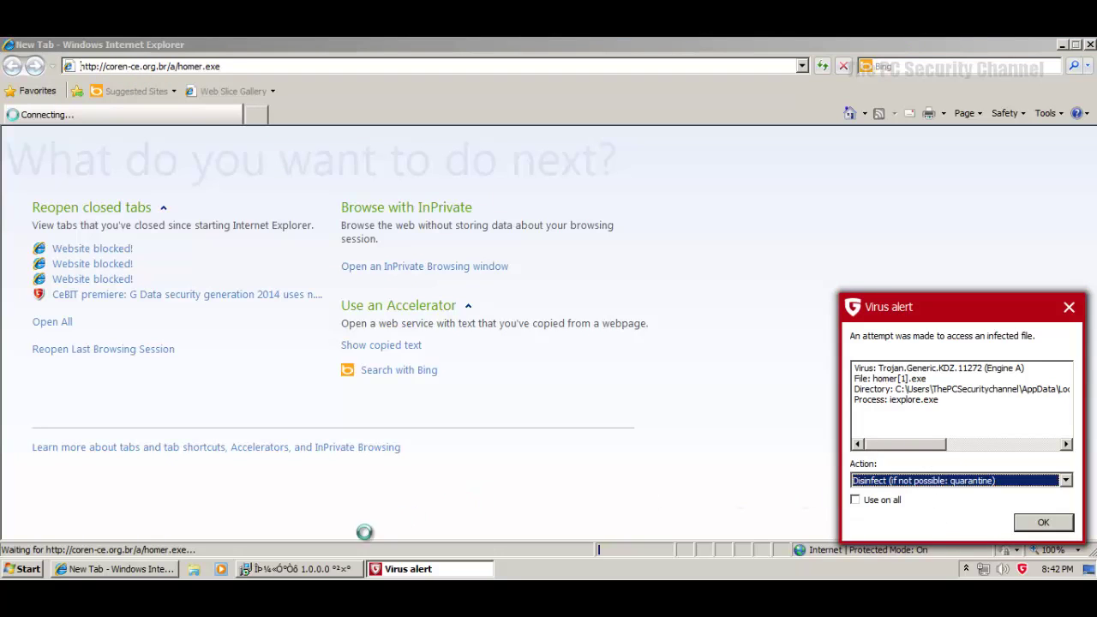
click(334, 570)
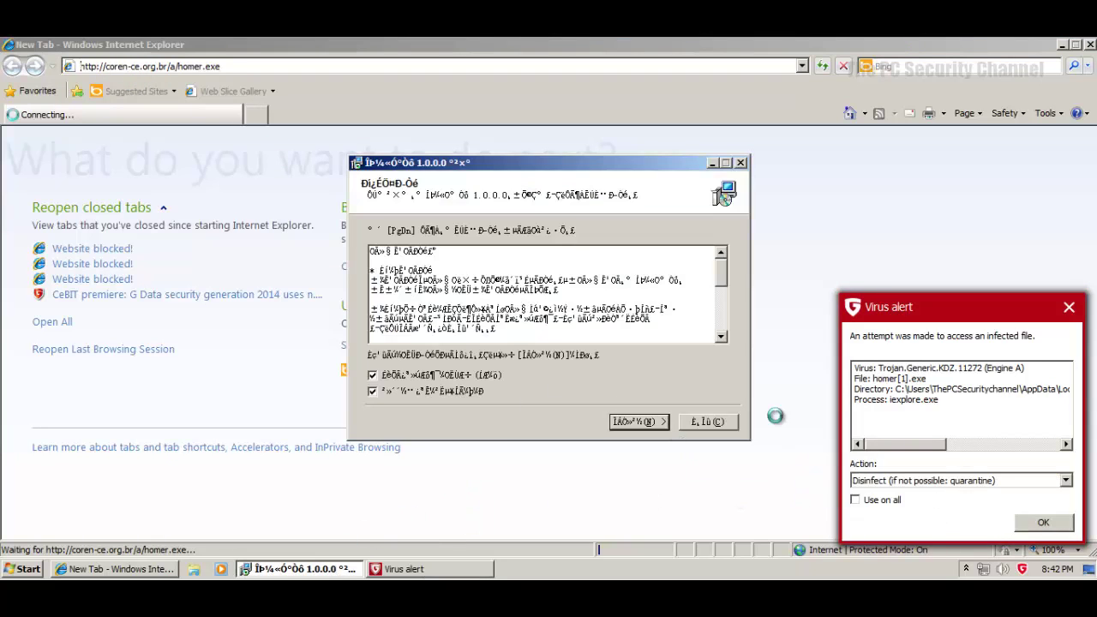
click(711, 162)
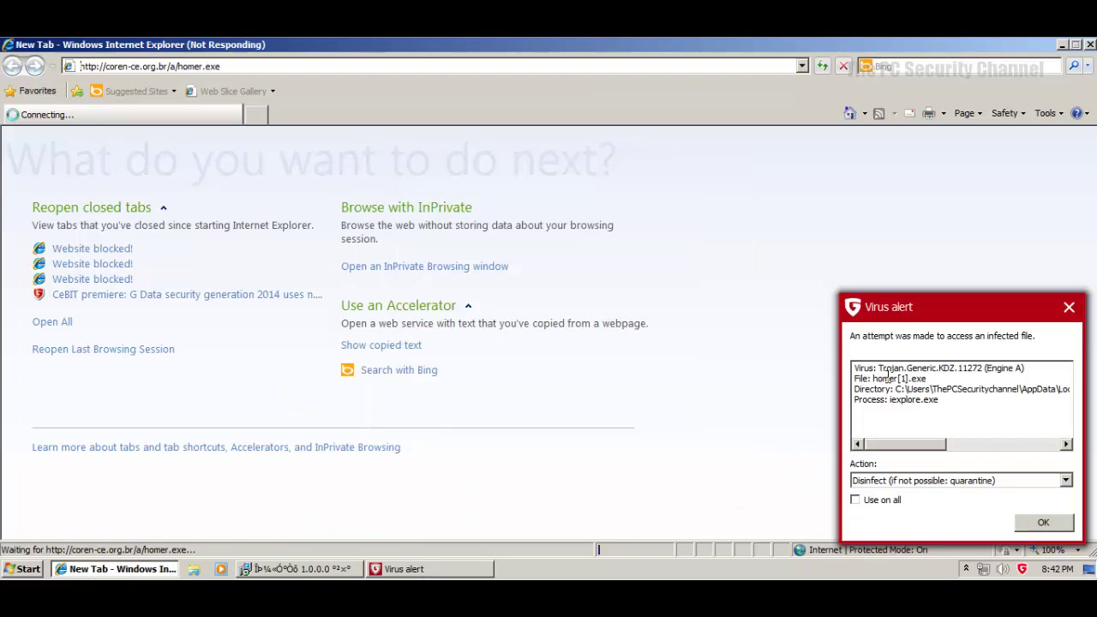
drag(887, 376, 931, 406)
click(931, 404)
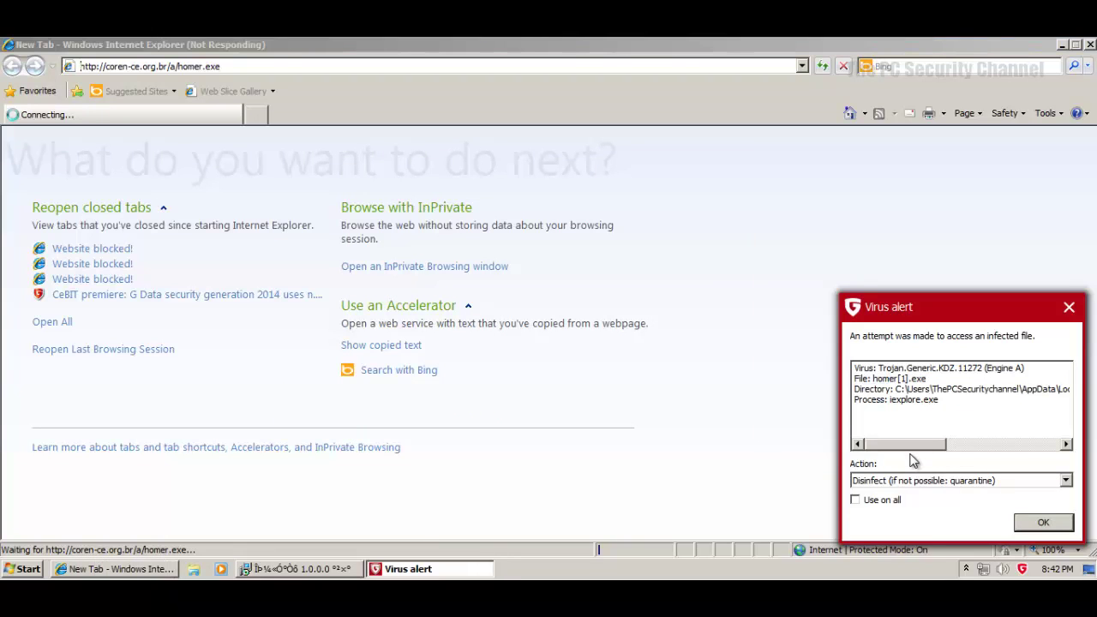
drag(915, 446, 812, 456)
click(199, 46)
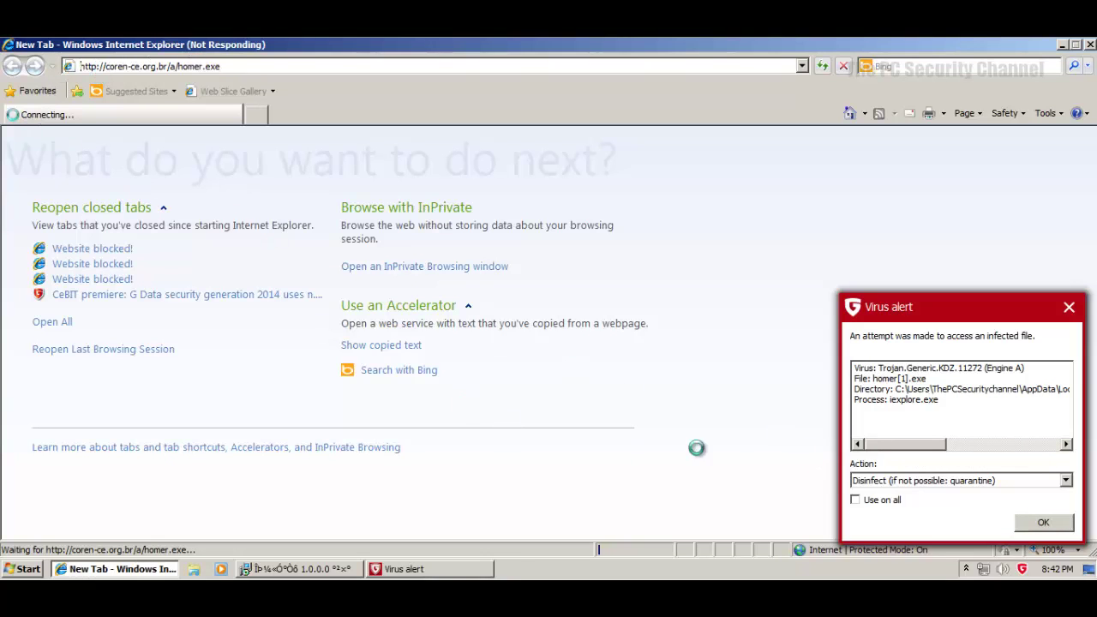
Step: Set the virus alert's action to Delete infected file and apply it to homer[1].exe
click(934, 481)
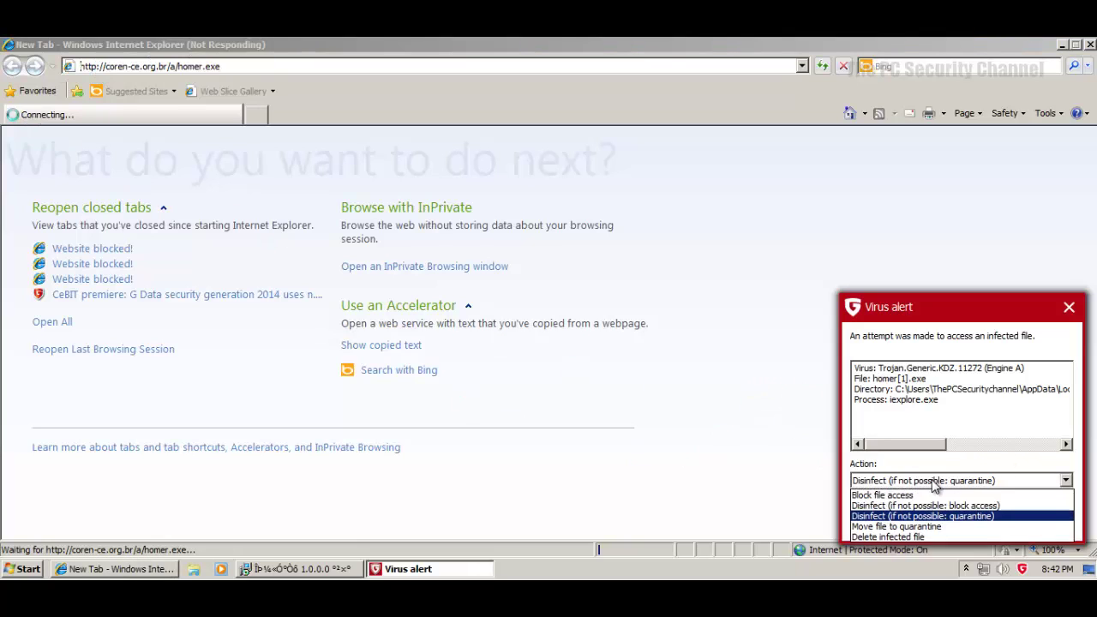
click(891, 537)
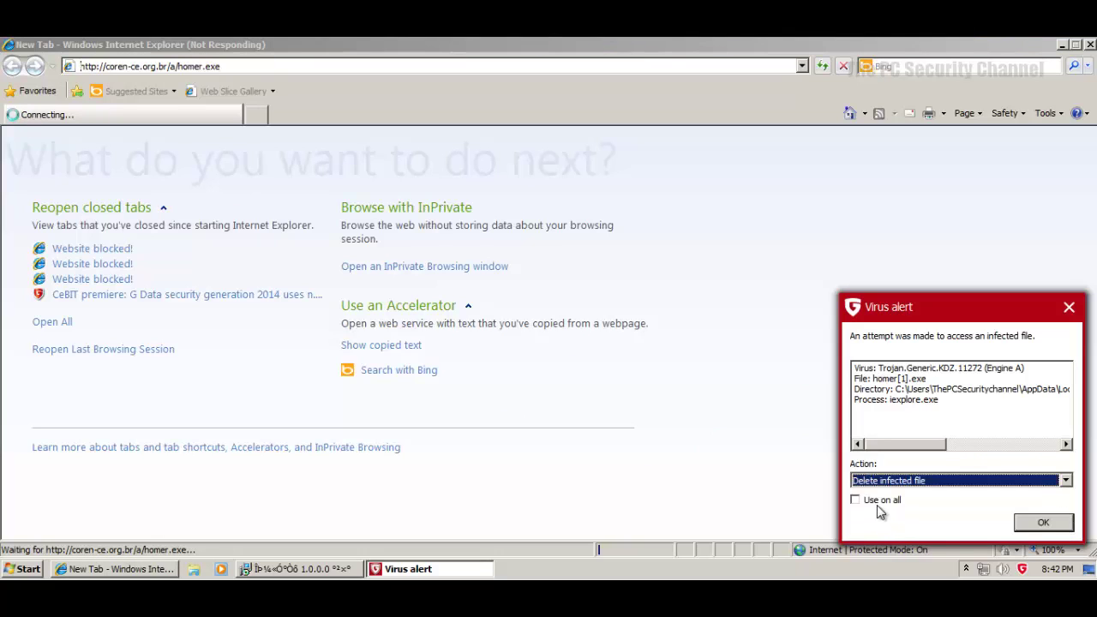
click(1022, 526)
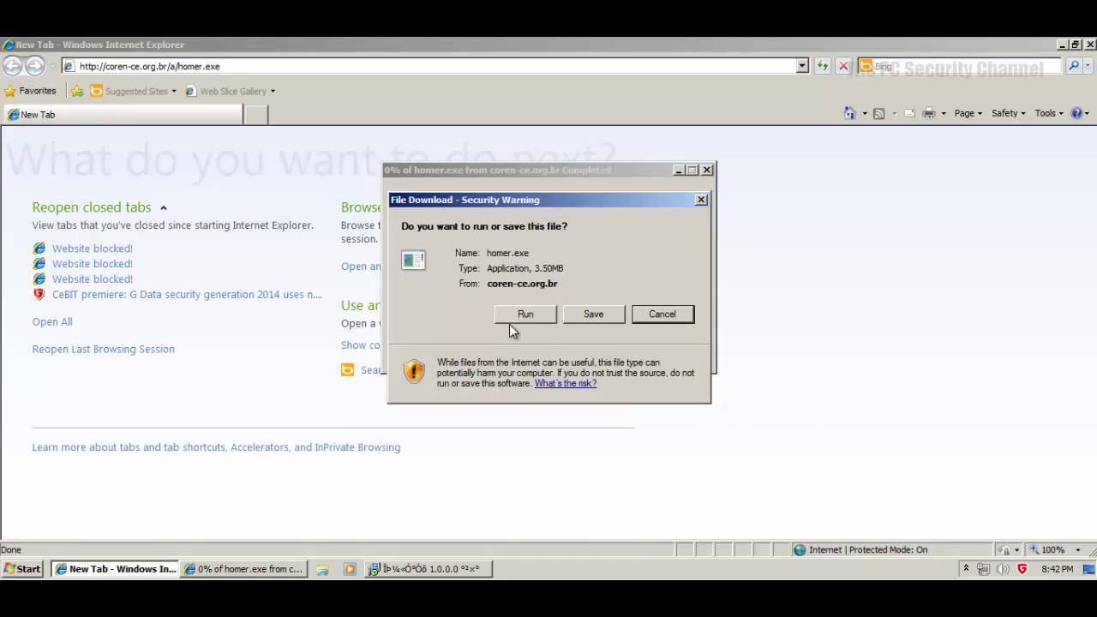
Step: Run homer.exe from the download prompt and bring the setup_632 installer window to the front
click(511, 321)
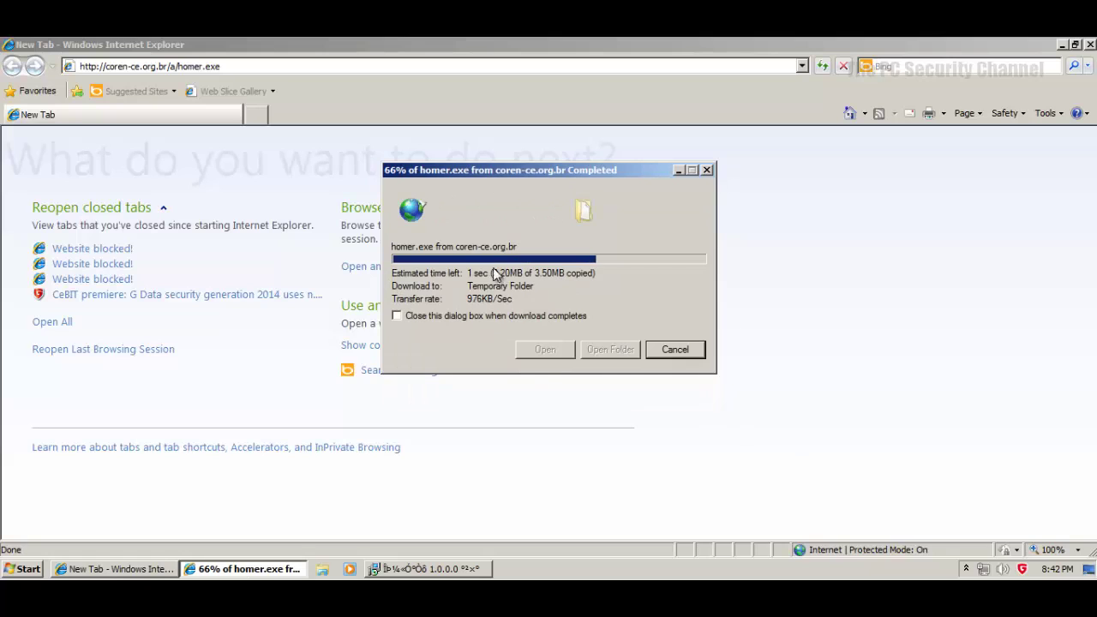
click(428, 567)
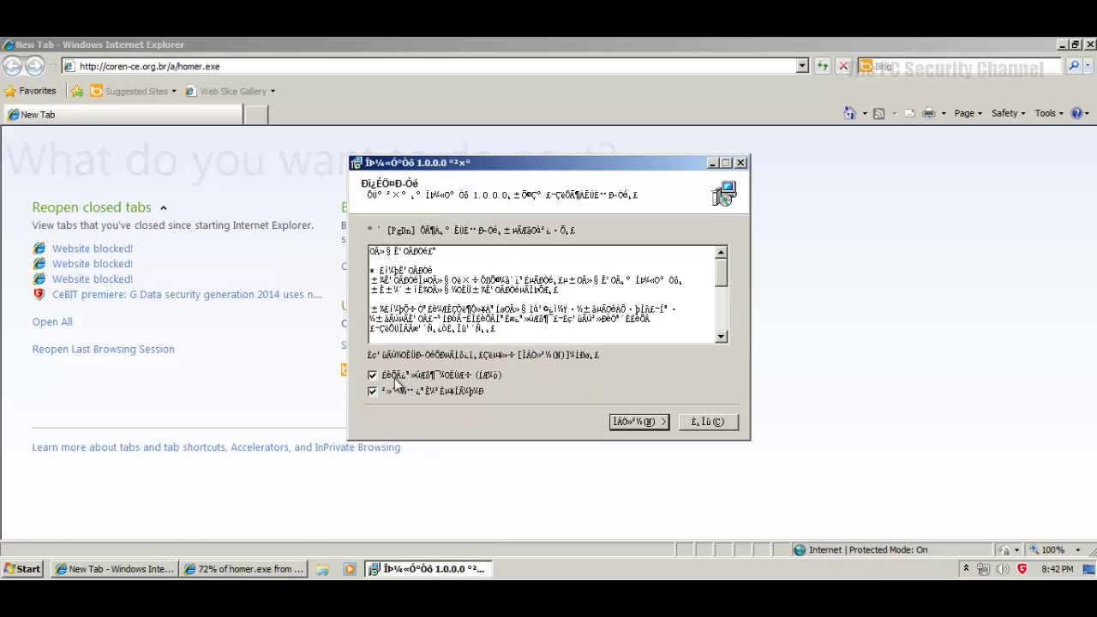
Step: Complete the setup_632 installer with all offered options kept and C:\Program Files (x86)\Wuji as the destination folder
click(638, 421)
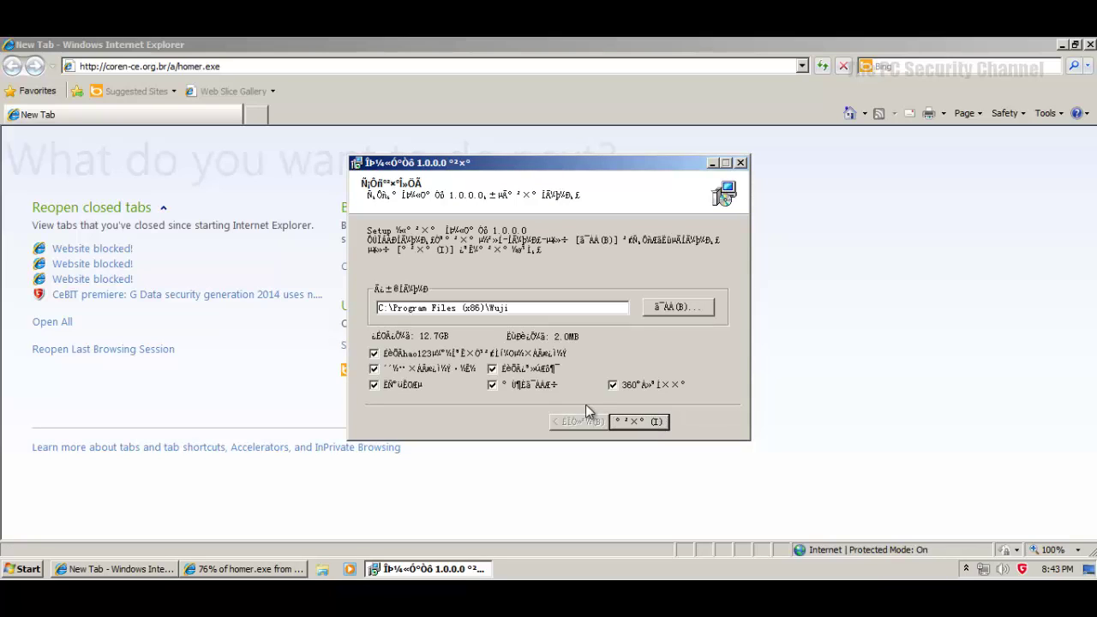
click(643, 421)
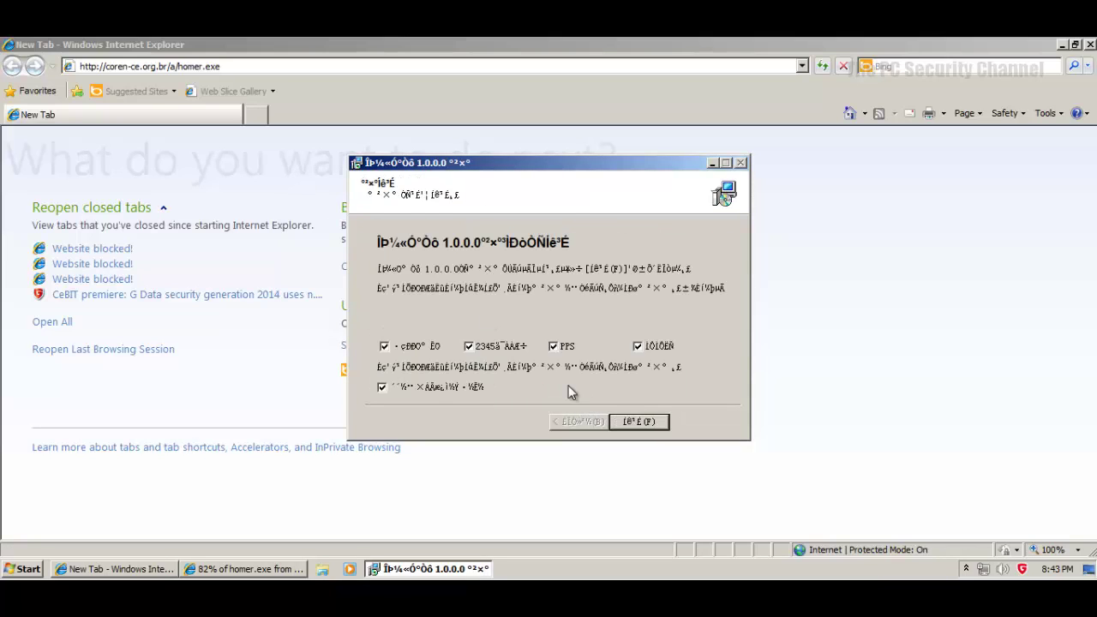
click(638, 421)
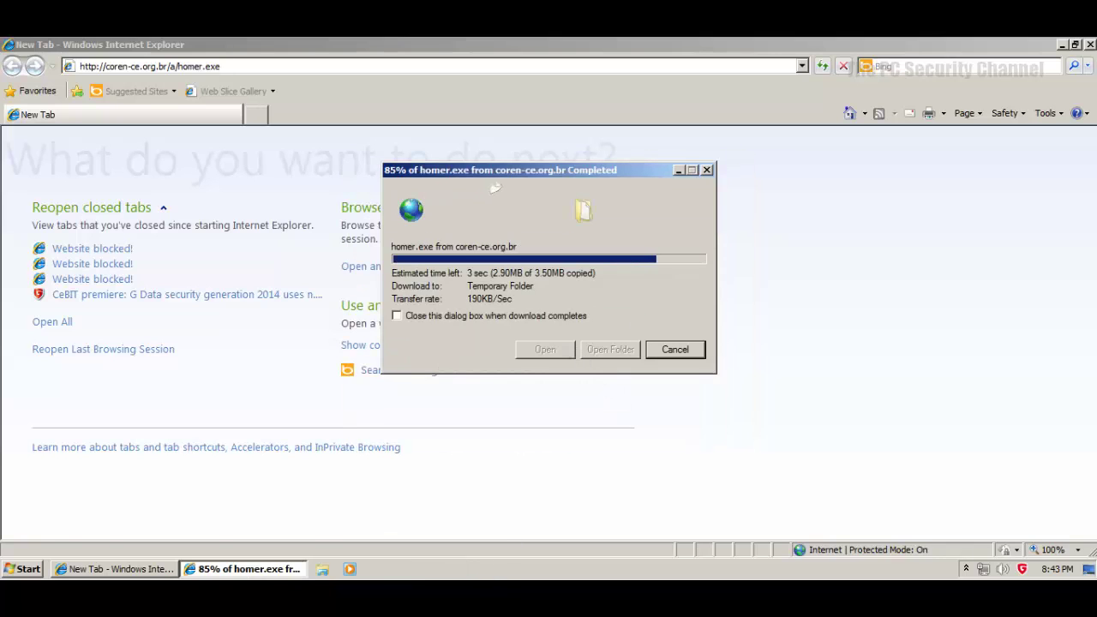
Step: Copy the d0.pc6.com/soft/calc.exe link from Malware links.txt and return to the test machine
key(alt+Tab)
double_click(379, 374)
key(ctrl+c)
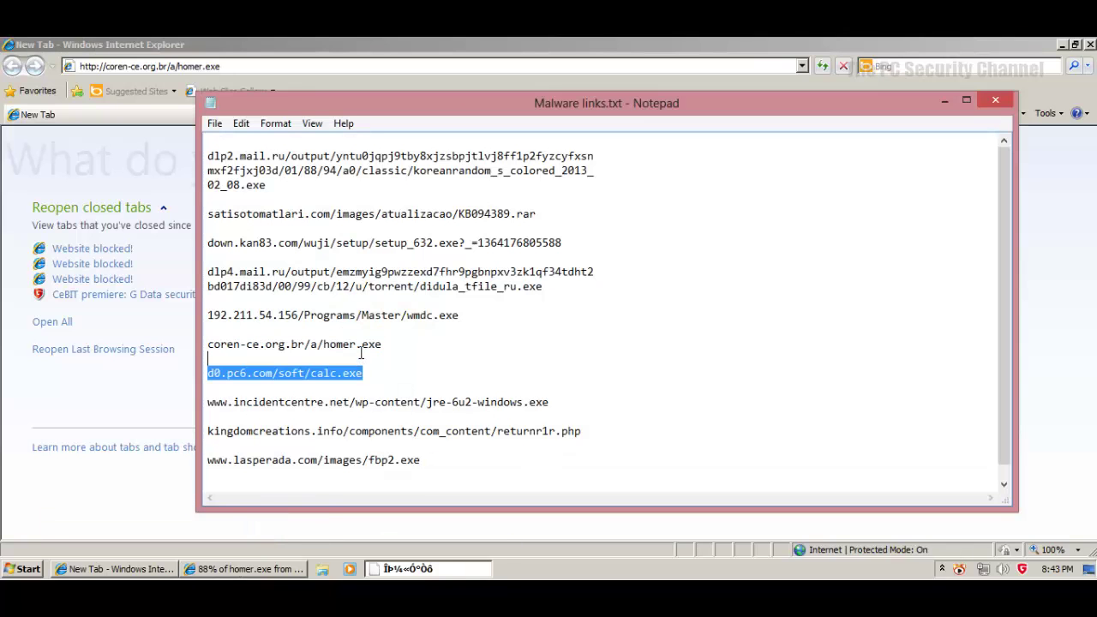
click(103, 387)
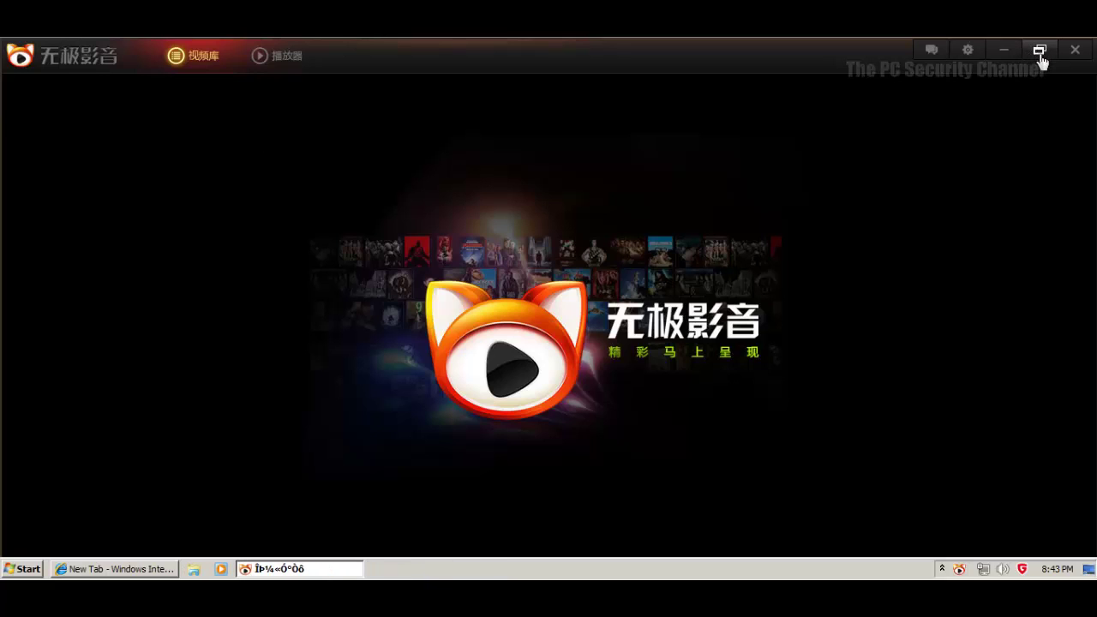
Step: Close the 无极影音 player and its notification, closing the player again after reopening it from its notification-area icon
click(1074, 50)
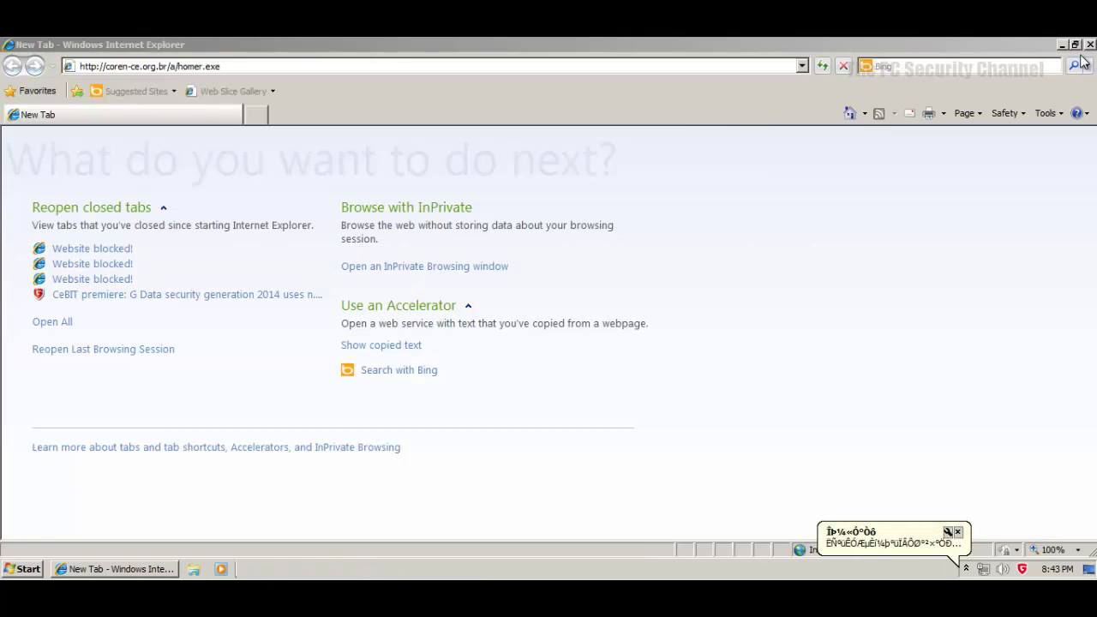
click(957, 532)
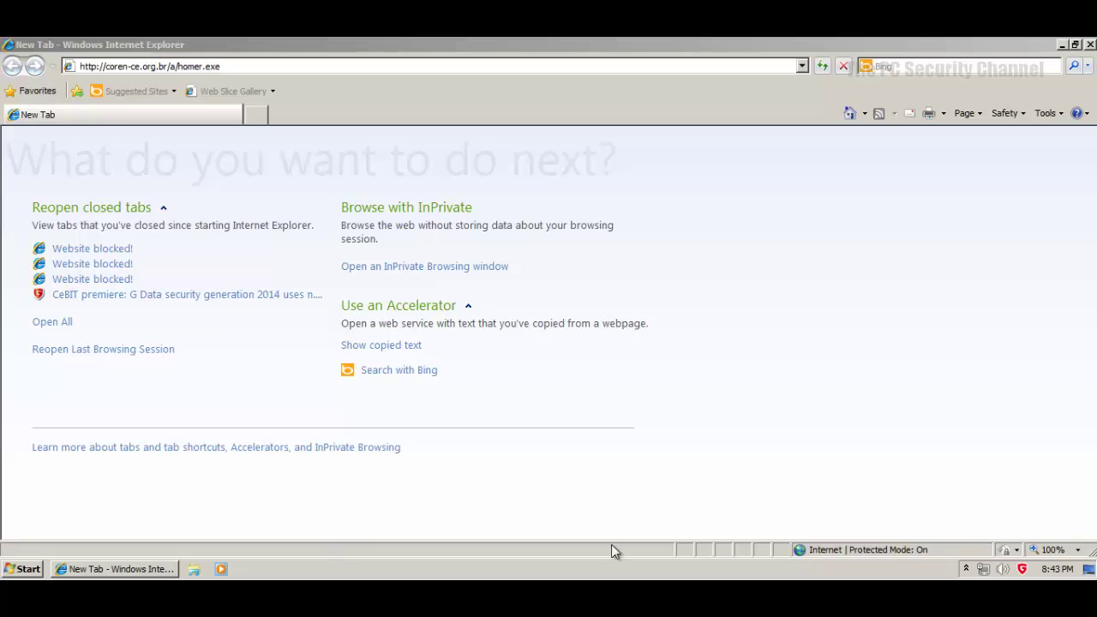
click(965, 569)
right_click(939, 507)
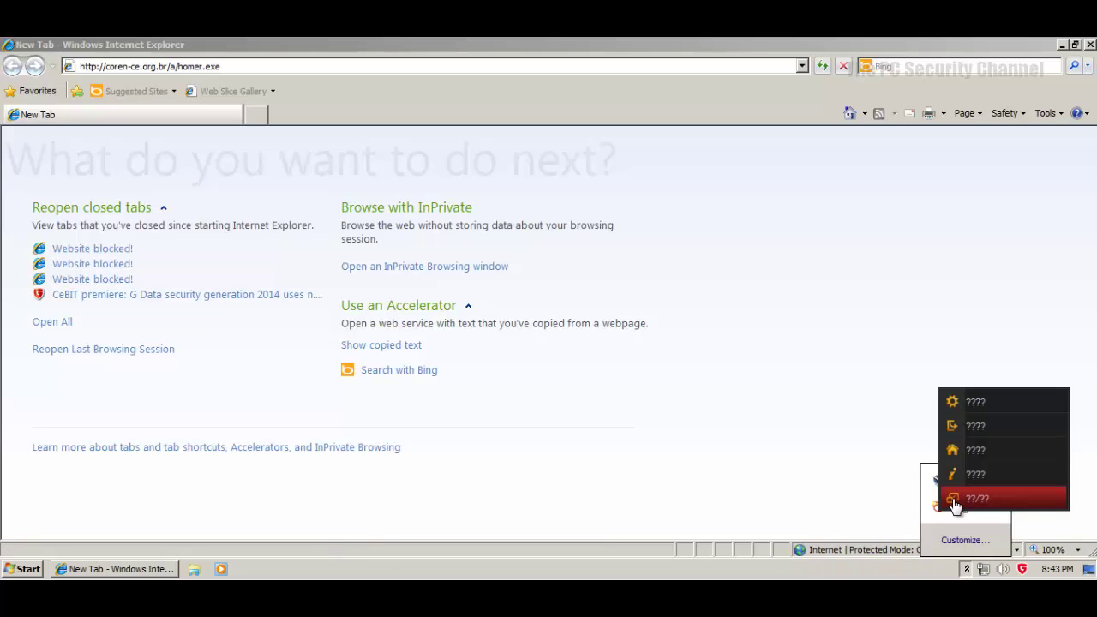
click(968, 498)
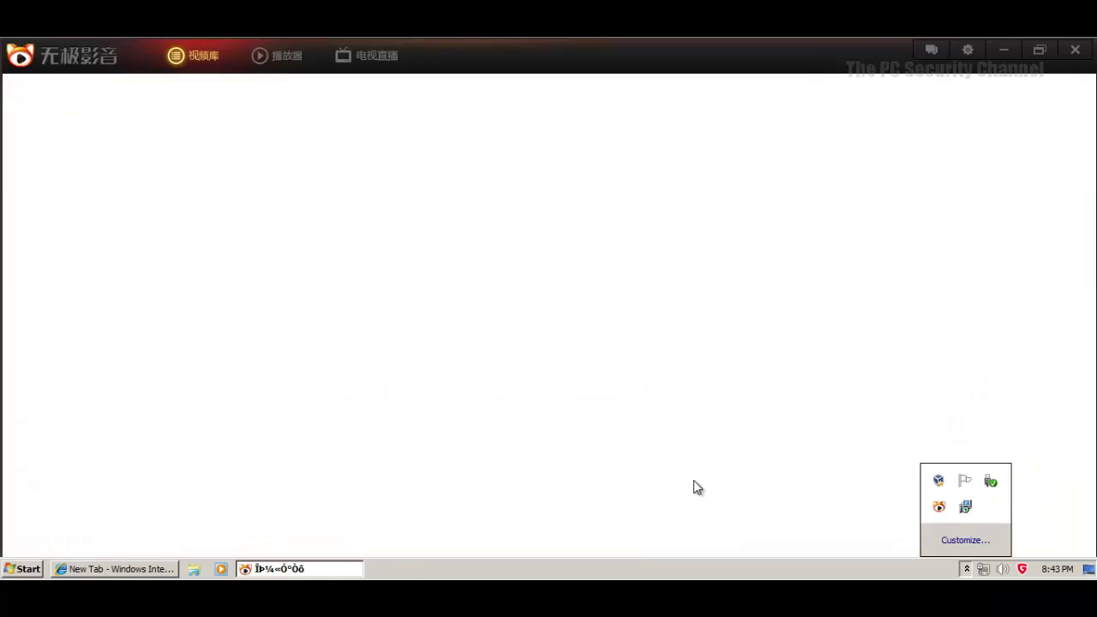
click(1073, 51)
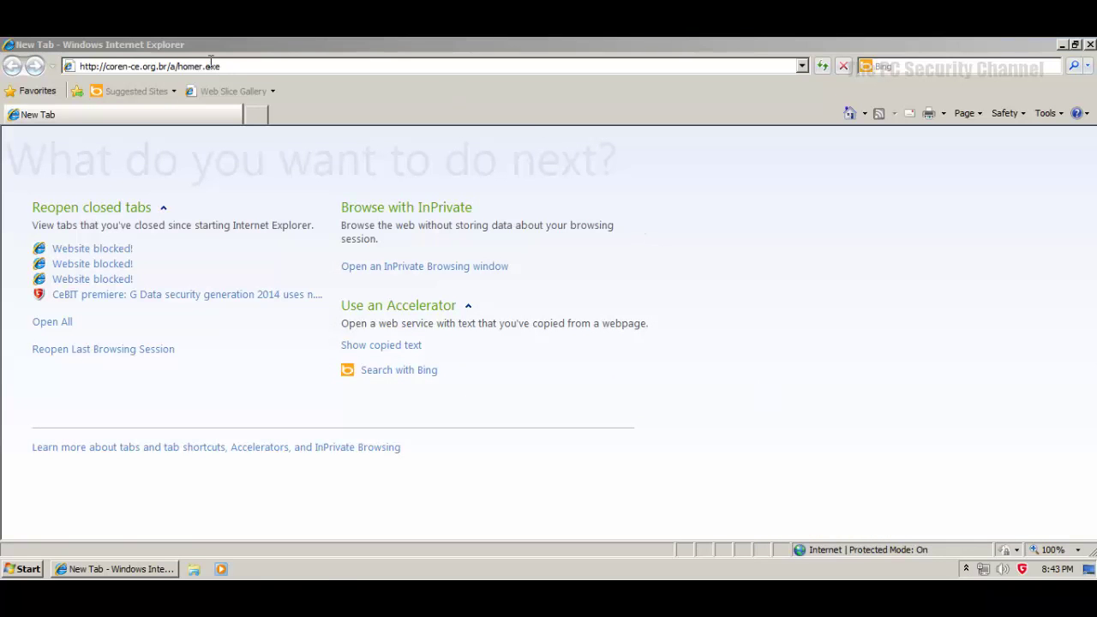
Step: Load the d0.pc6.com/soft/calc.exe link in a new browser tab and close the old tab
click(256, 113)
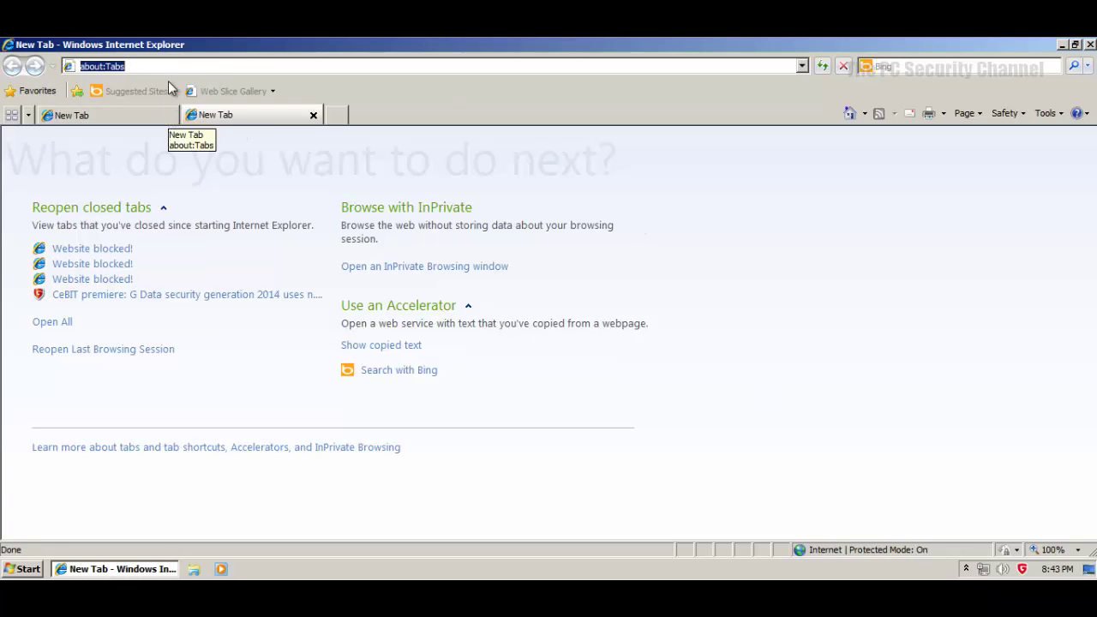
key(ctrl+v)
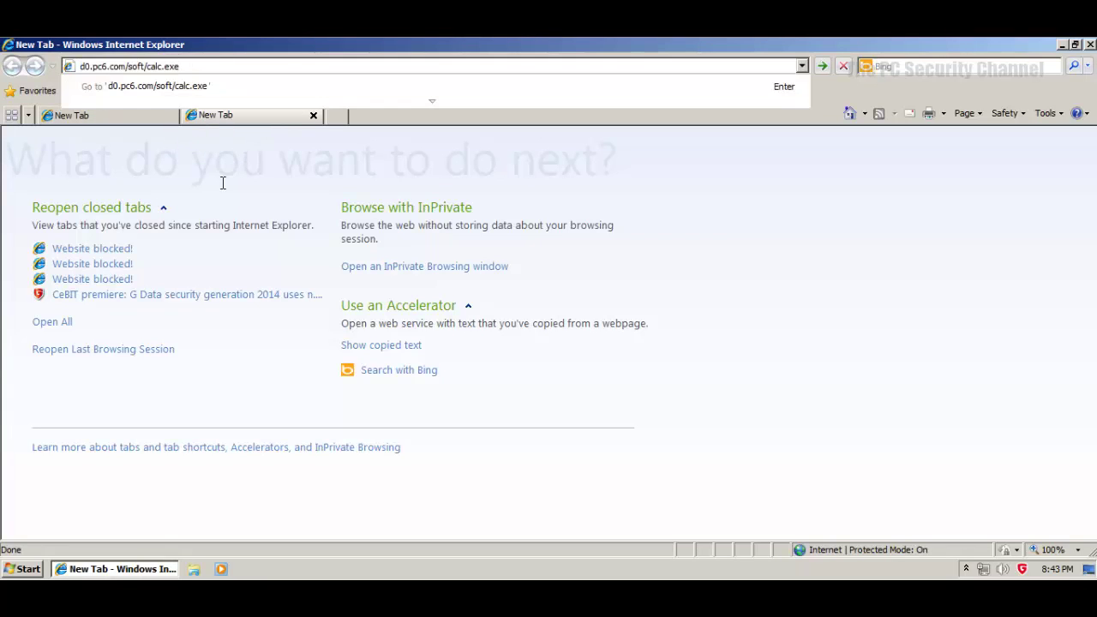
key(Return)
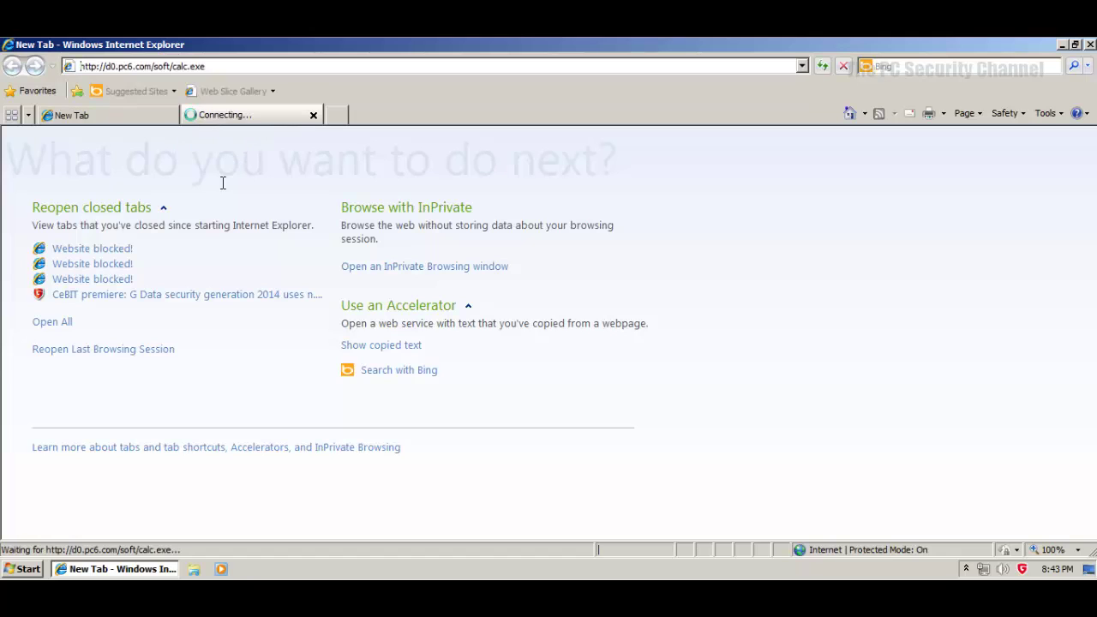
click(153, 122)
click(170, 116)
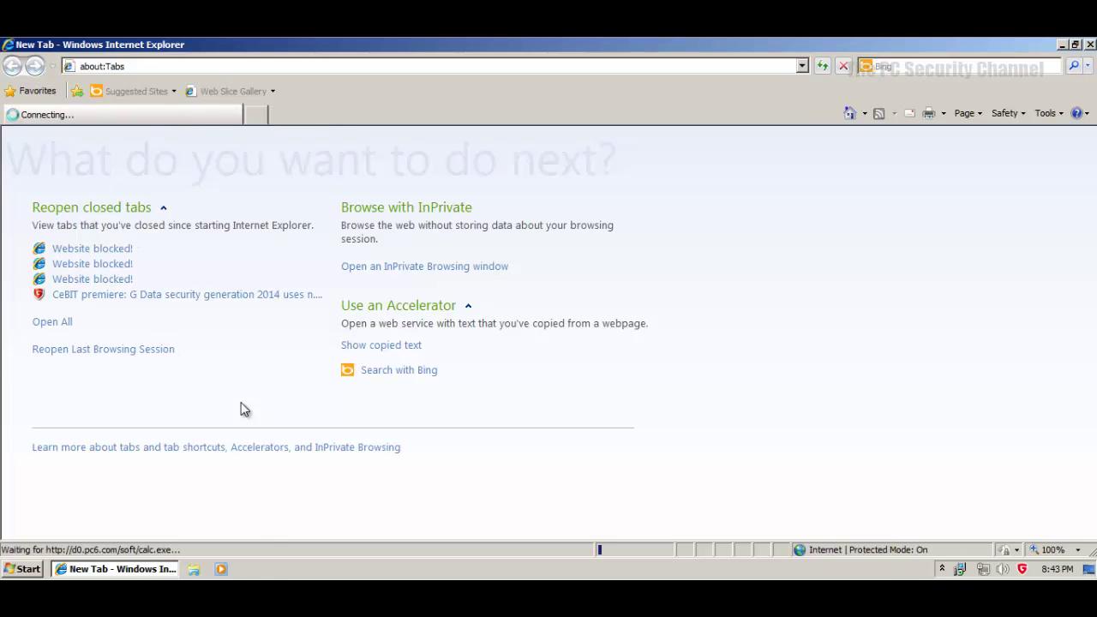
key(alt+Tab)
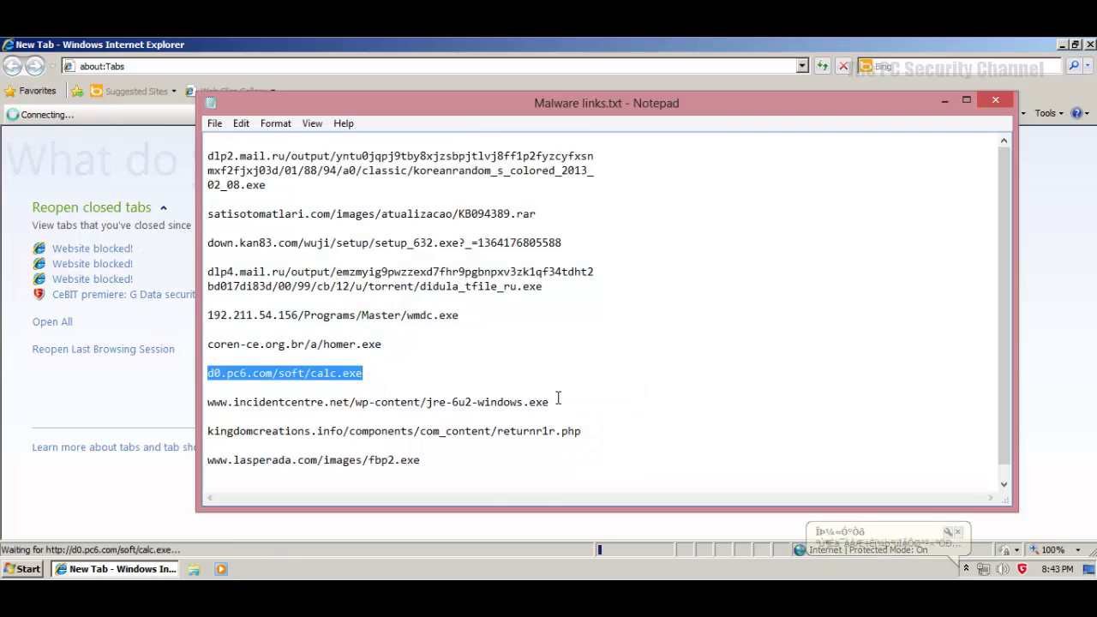
click(561, 402)
key(shift+Home)
key(ctrl+c)
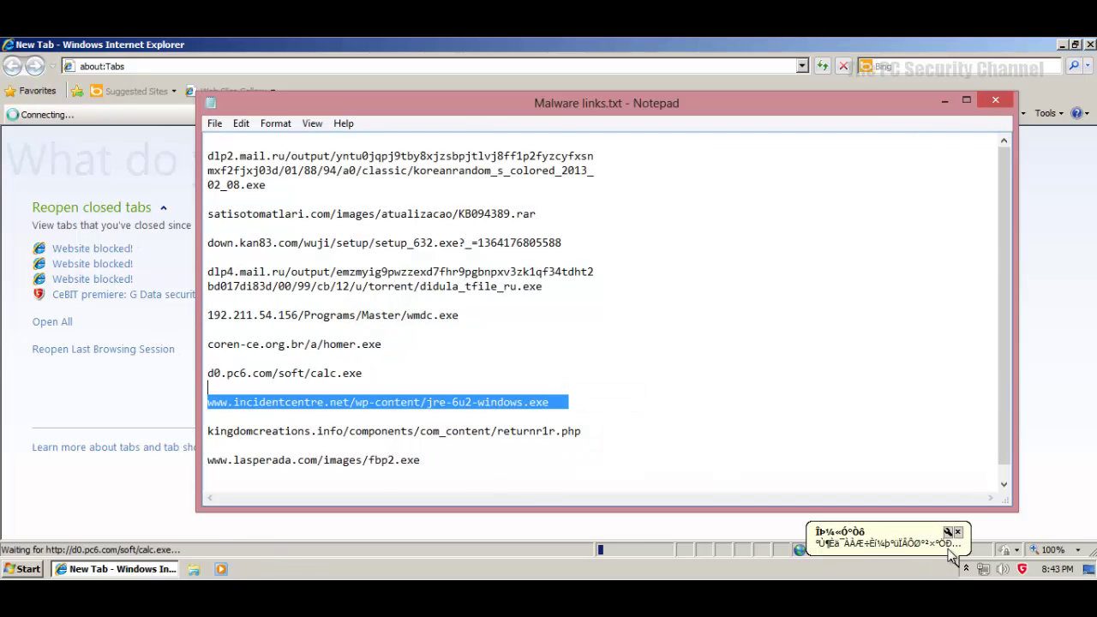
click(5, 411)
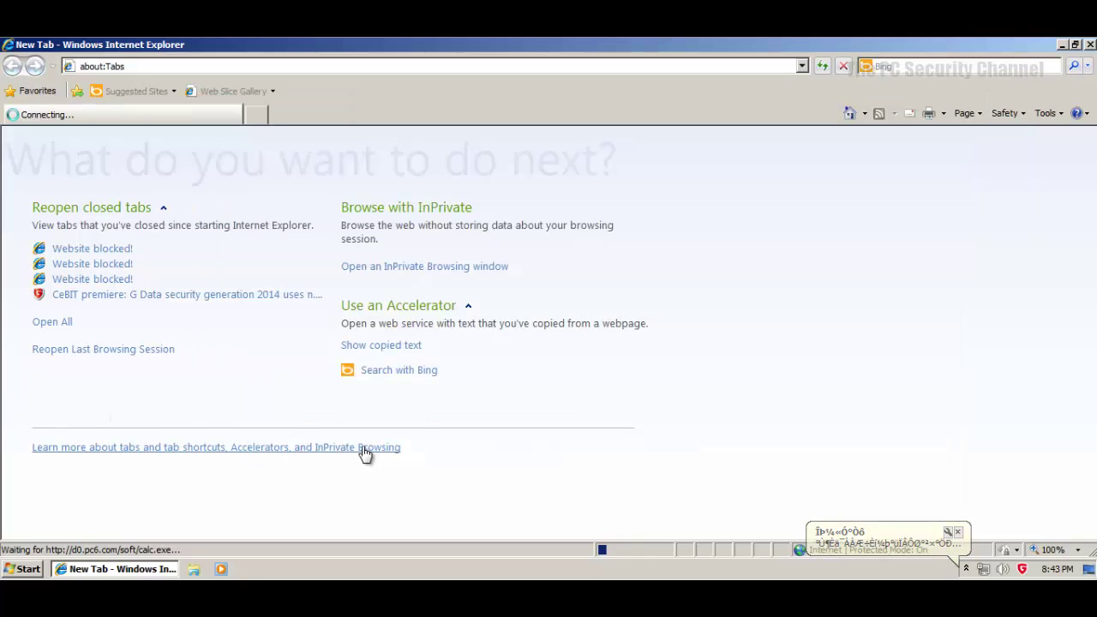
Step: Open a second blank tab, return to the calc.exe download and run the file from its prompts
click(259, 114)
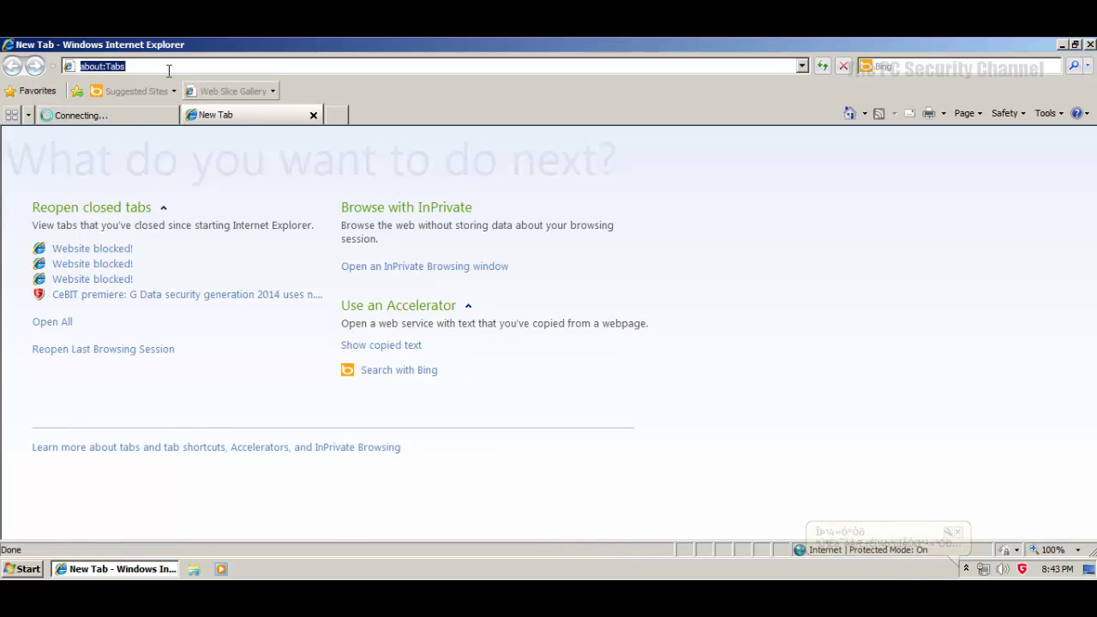
click(122, 115)
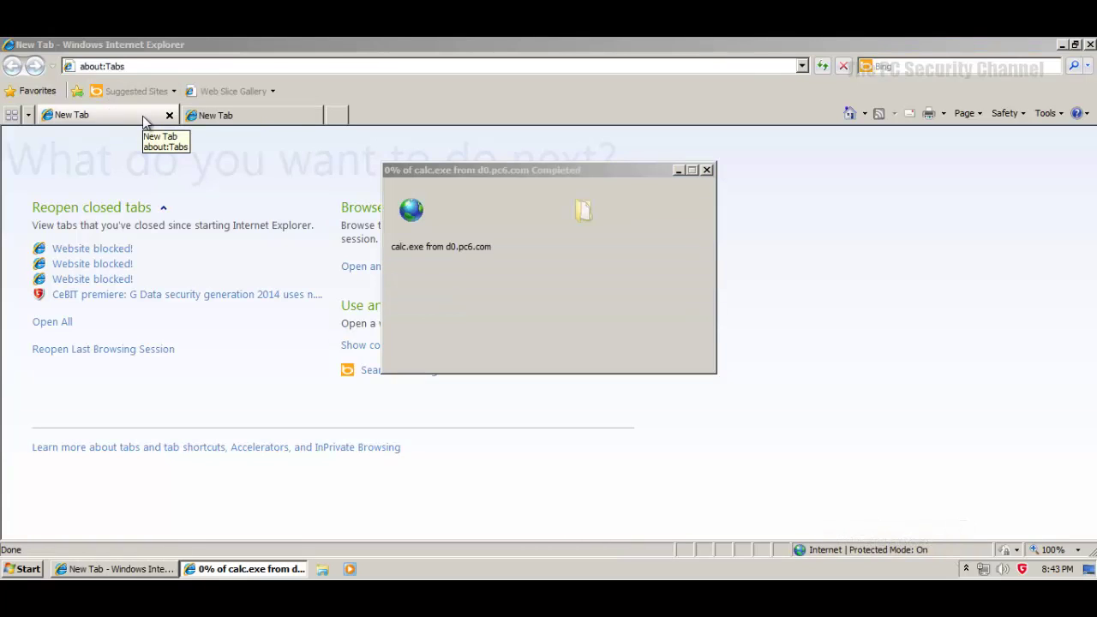
click(522, 315)
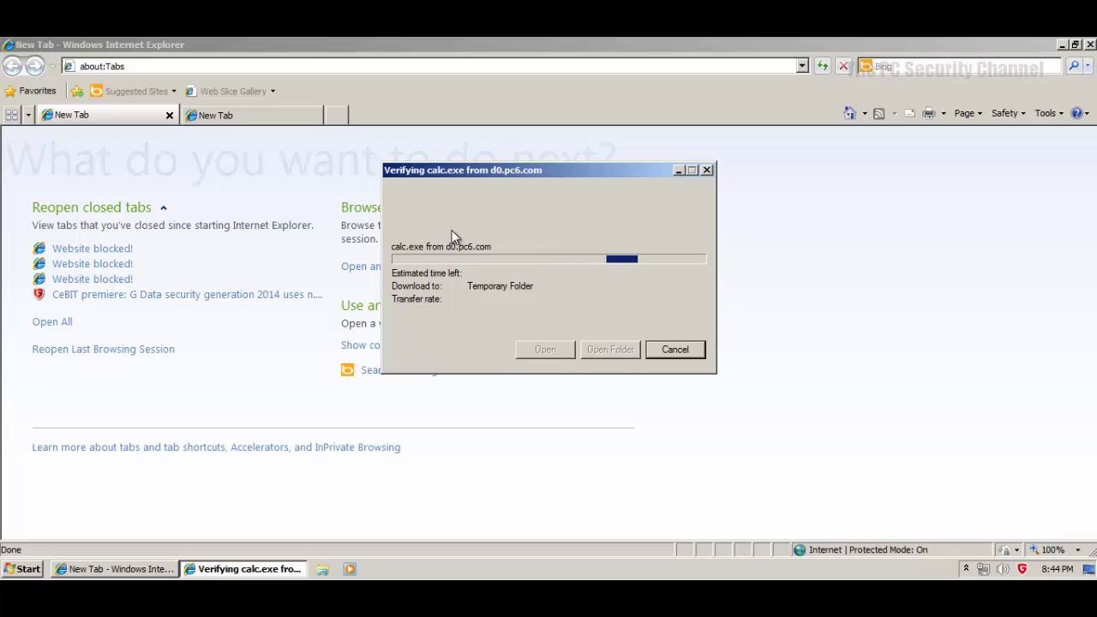
click(575, 255)
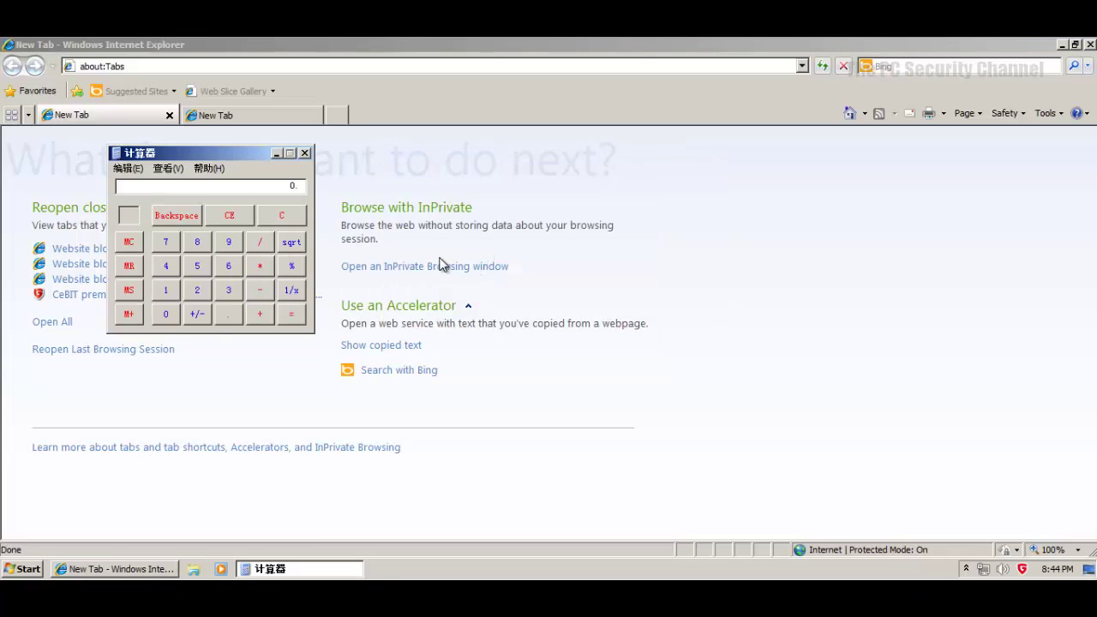
Step: Move the calculator window started by calc.exe toward the middle of the desktop and close it
drag(218, 156, 371, 206)
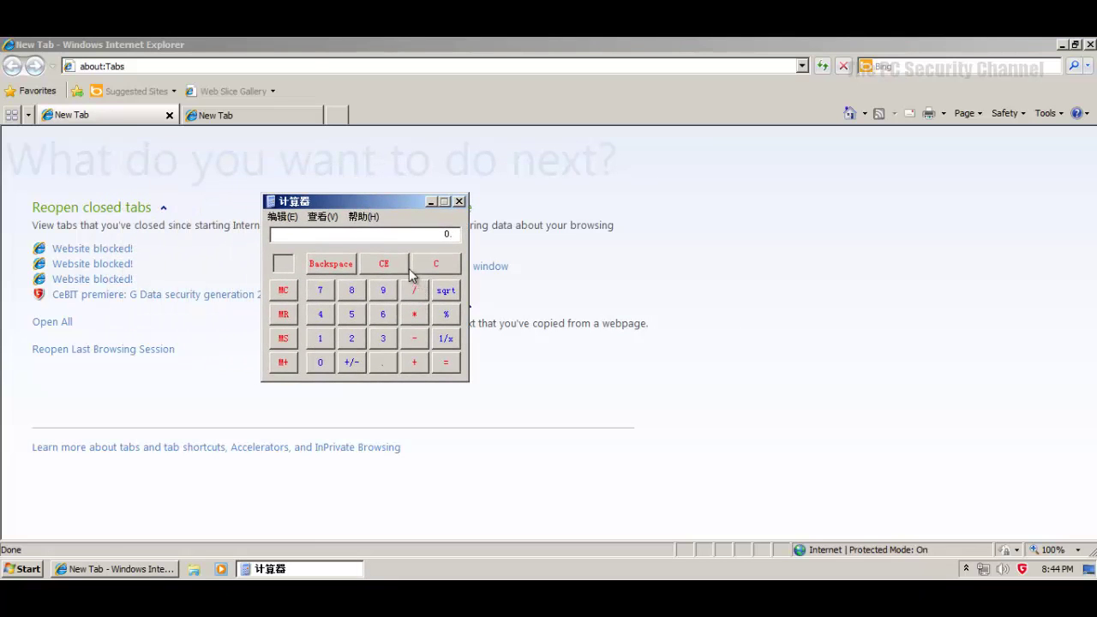
drag(359, 204, 411, 214)
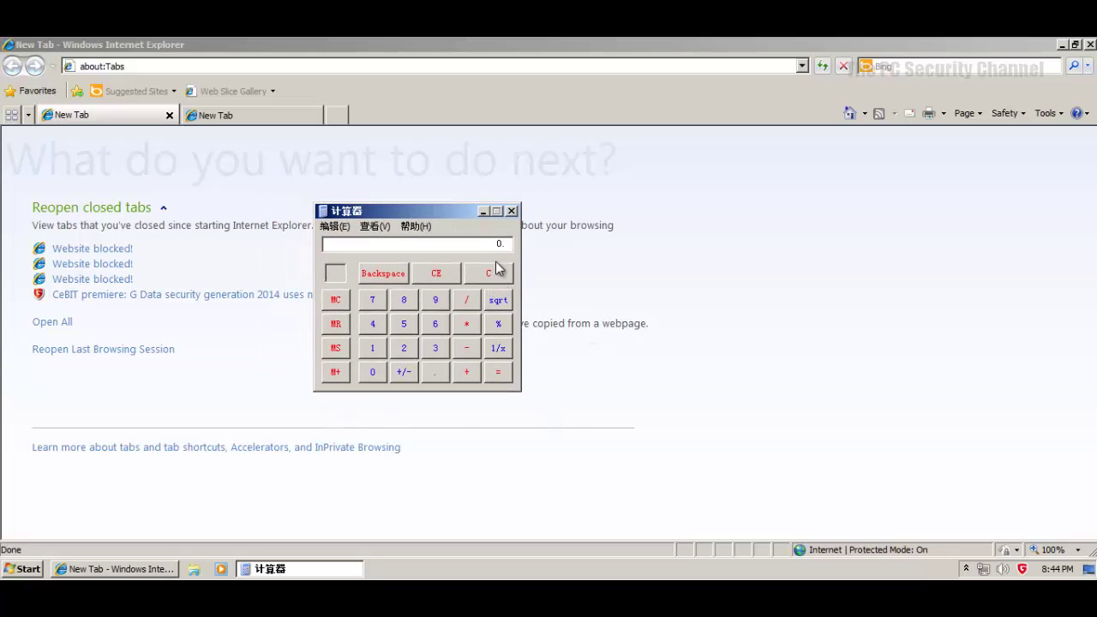
click(511, 211)
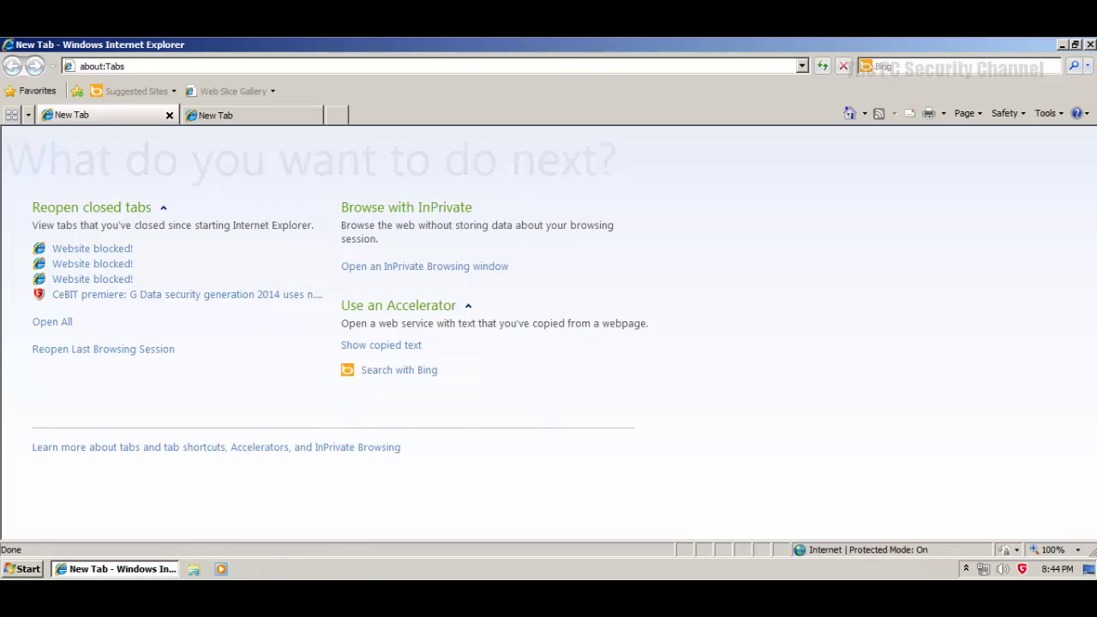
click(210, 115)
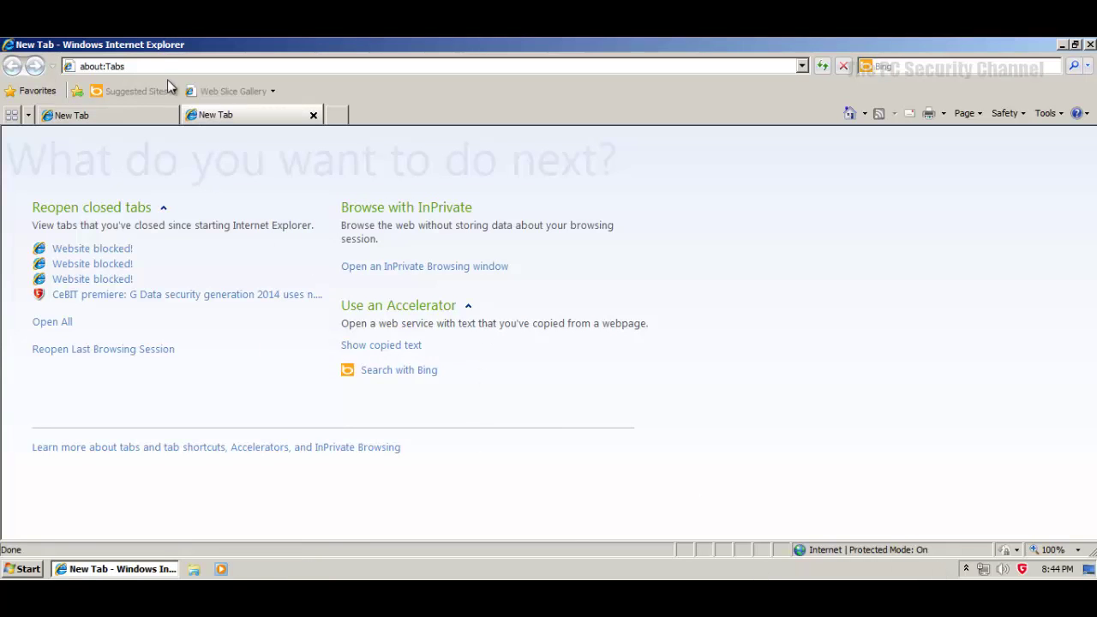
click(150, 69)
key(ctrl+v)
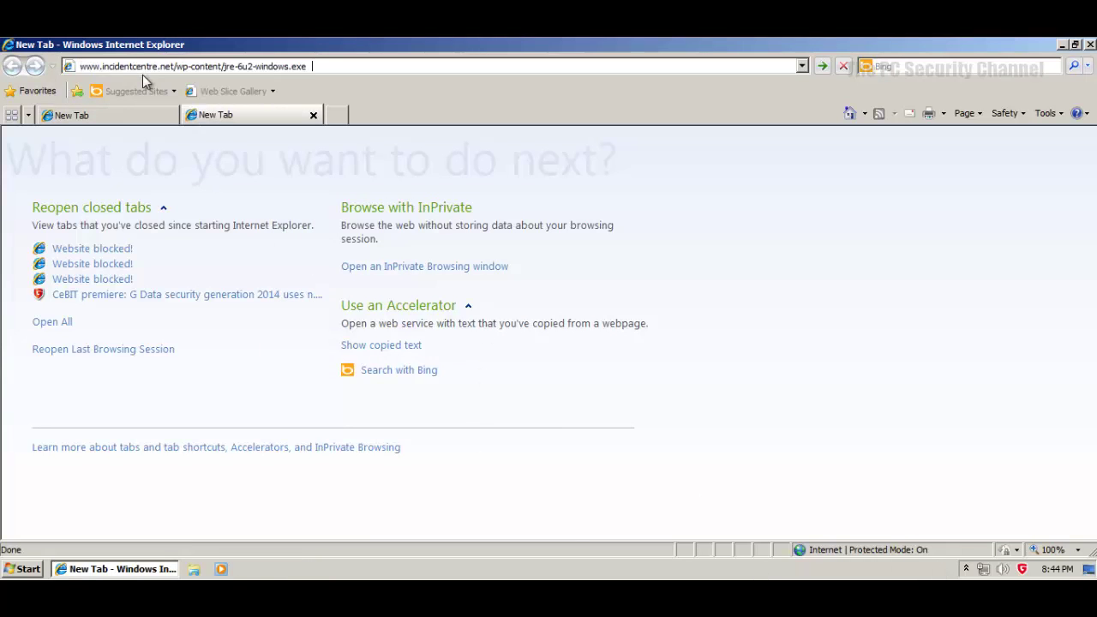
key(Return)
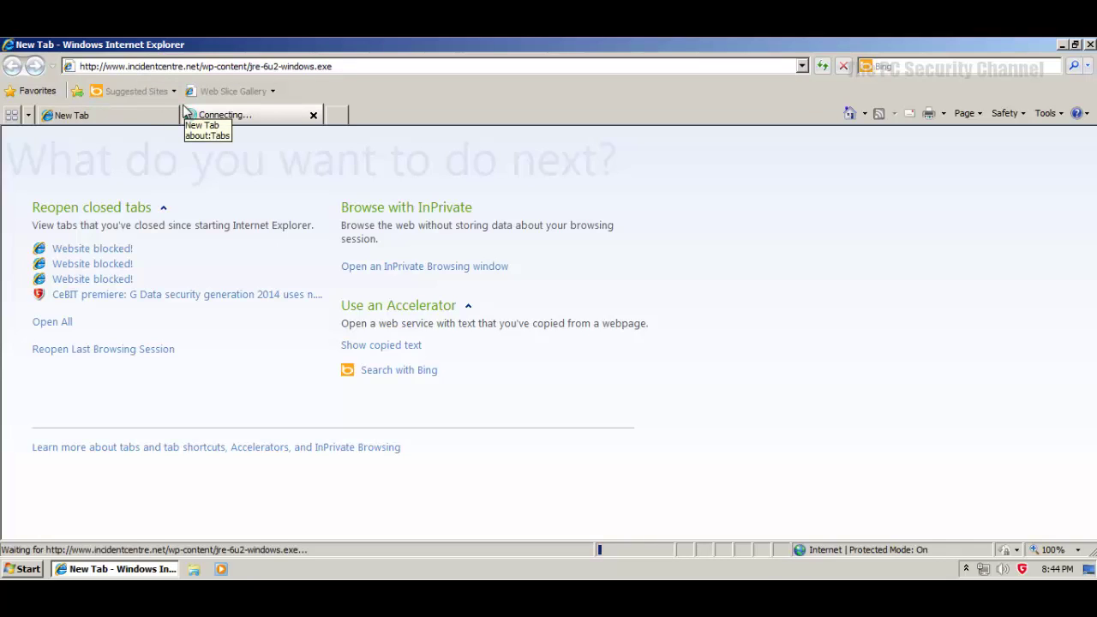
click(143, 115)
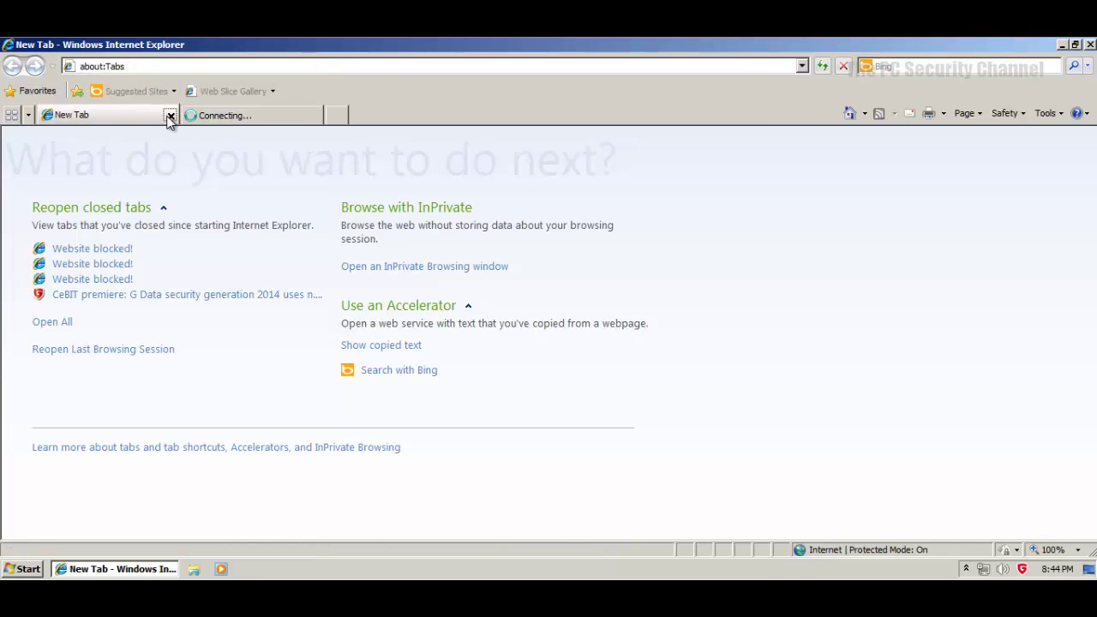
click(169, 118)
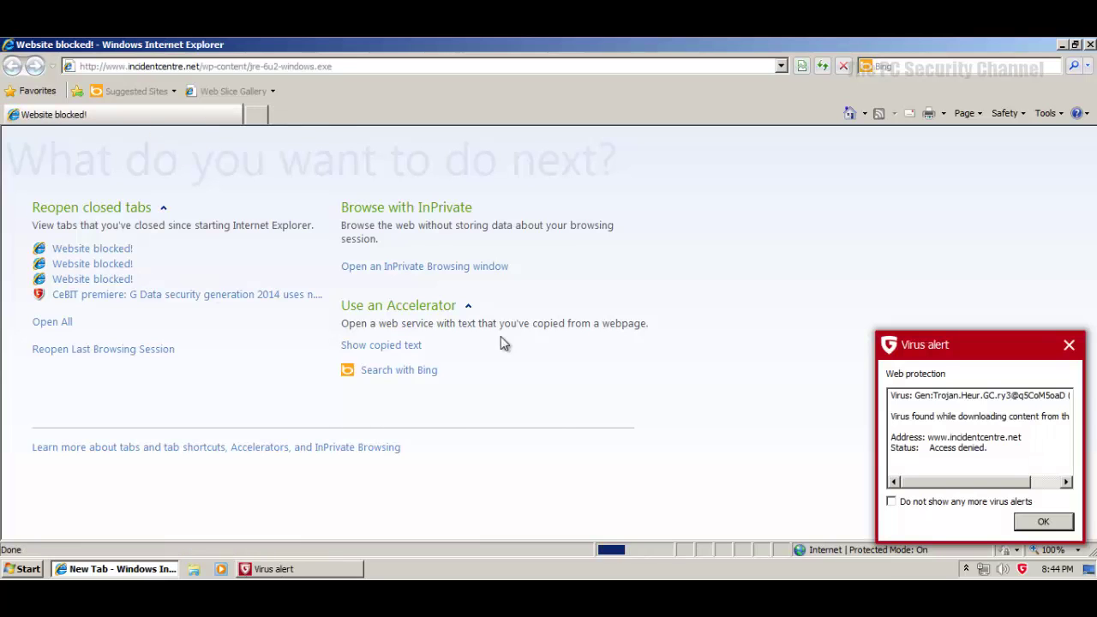
Step: Dismiss the web protection virus alert and replace the blocked website's tab with a new blank one
click(1043, 522)
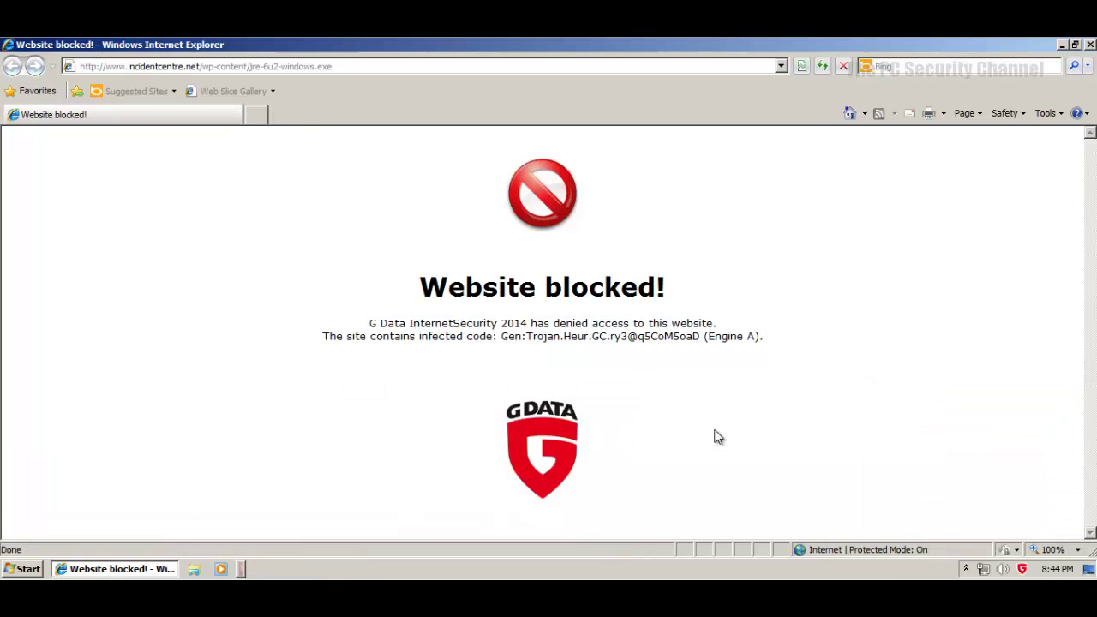
click(245, 114)
click(162, 113)
click(168, 115)
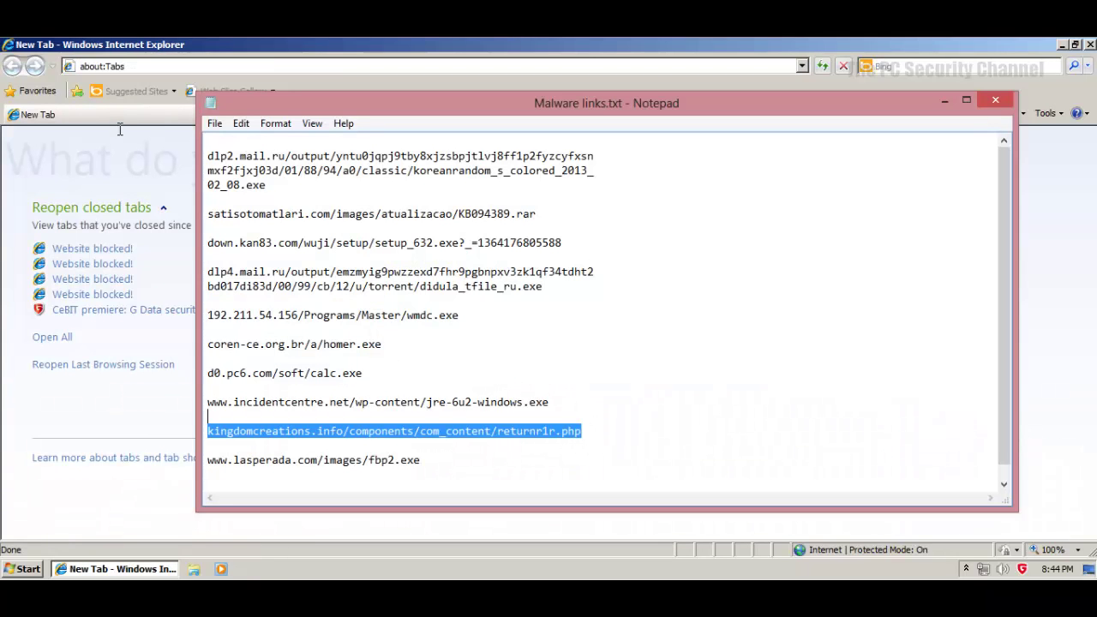
Step: Load the kingdomcreations.info/components/com_content/returnr1r.php link from Malware links.txt in the browser
click(126, 66)
text(kingdomcreations.info/components/com_content/returnr1r.php)
key(Return)
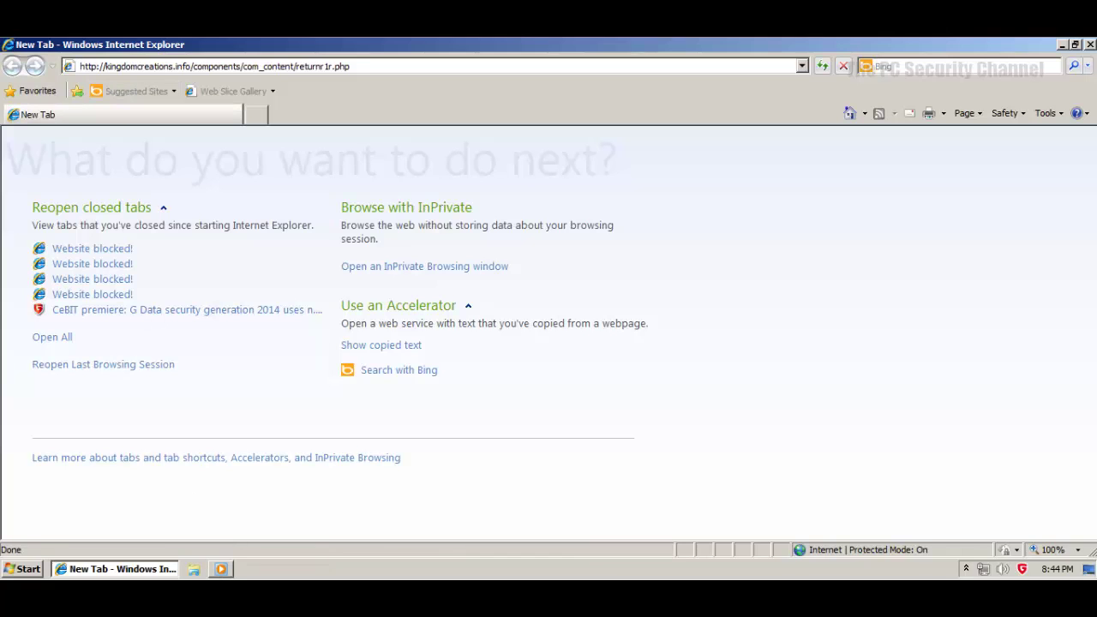
mouse_move(252, 569)
click(252, 527)
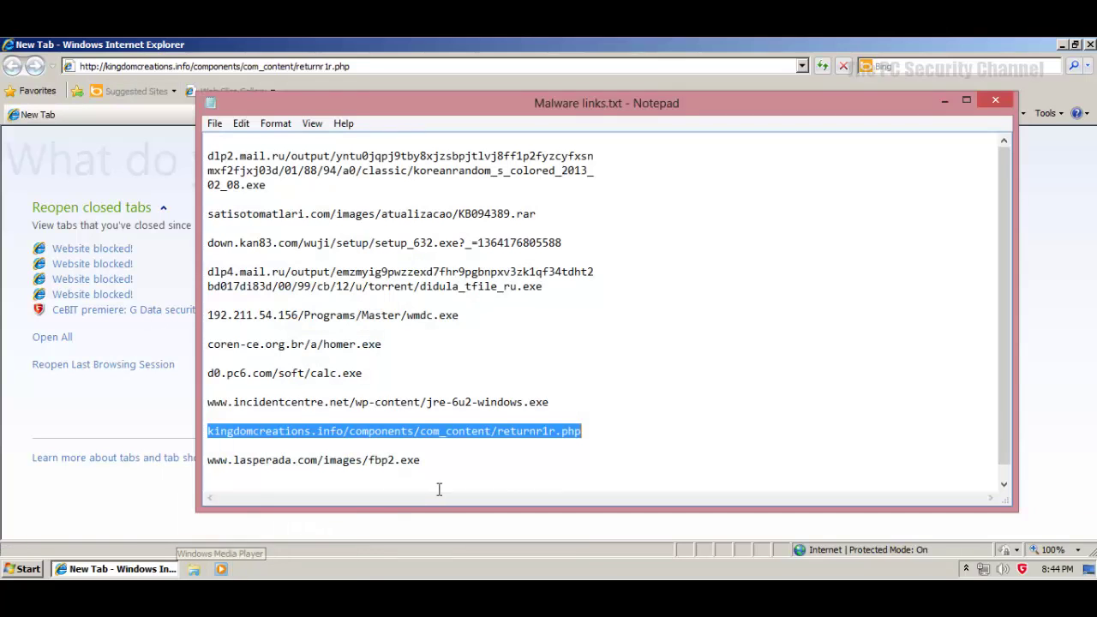
click(445, 448)
drag(437, 459, 434, 446)
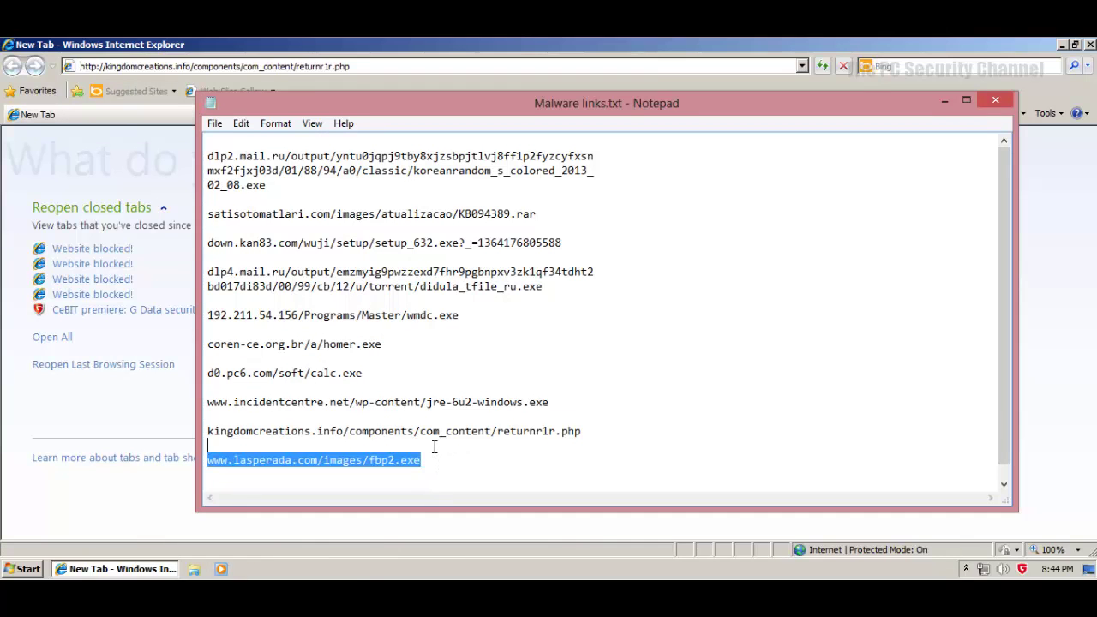
click(84, 323)
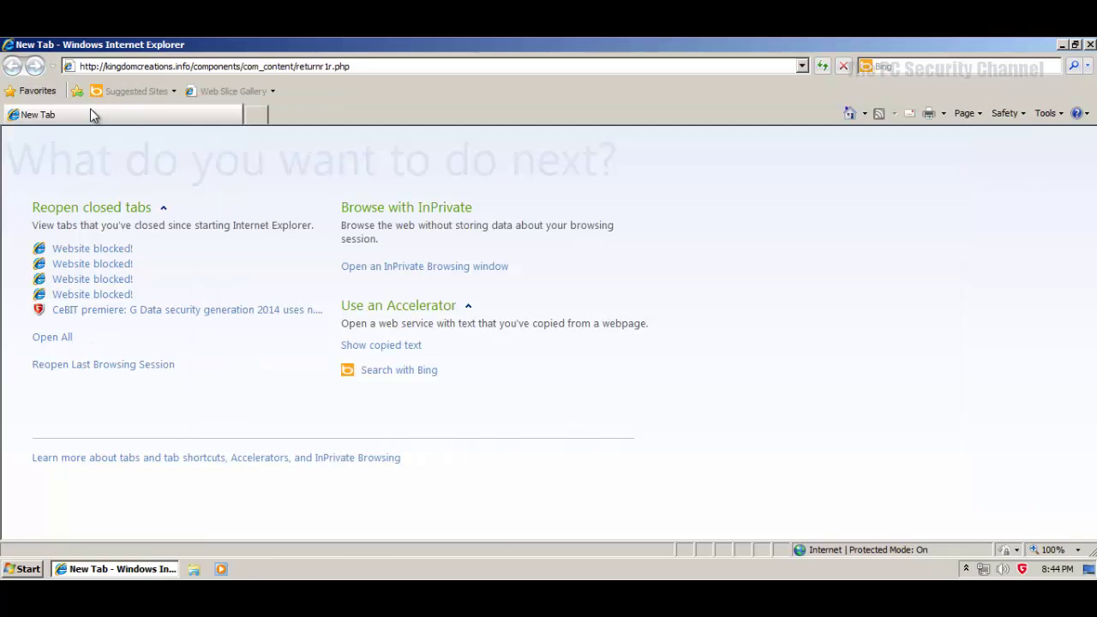
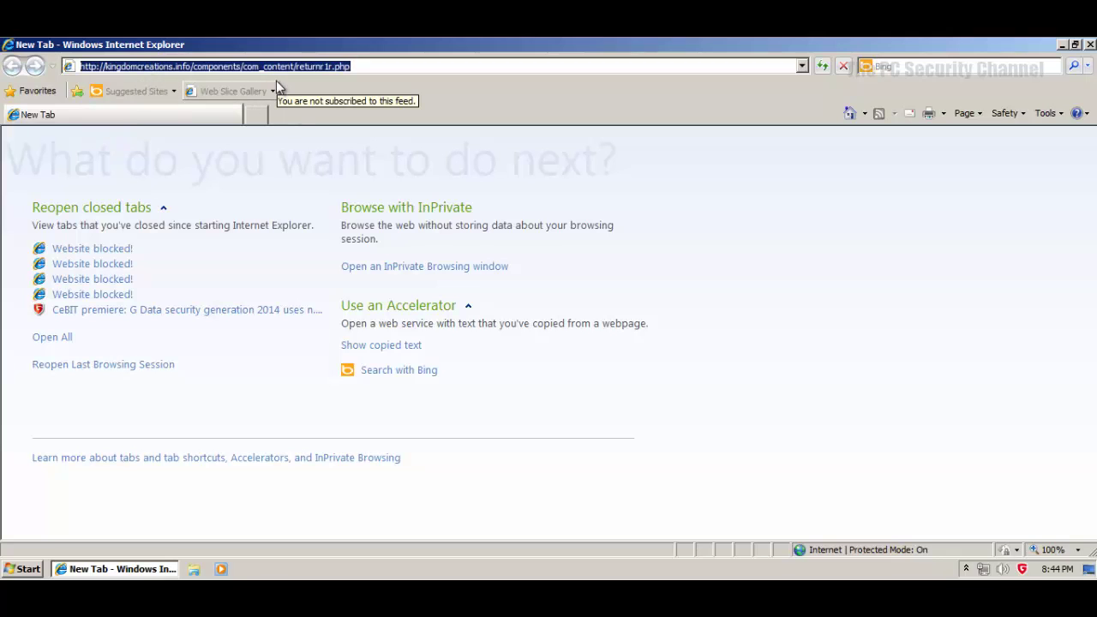
Step: Load the kingdomcreations.info/components/com_content/returnr1r.php link and dismiss the web protection alert after checking the virus name
key(Return)
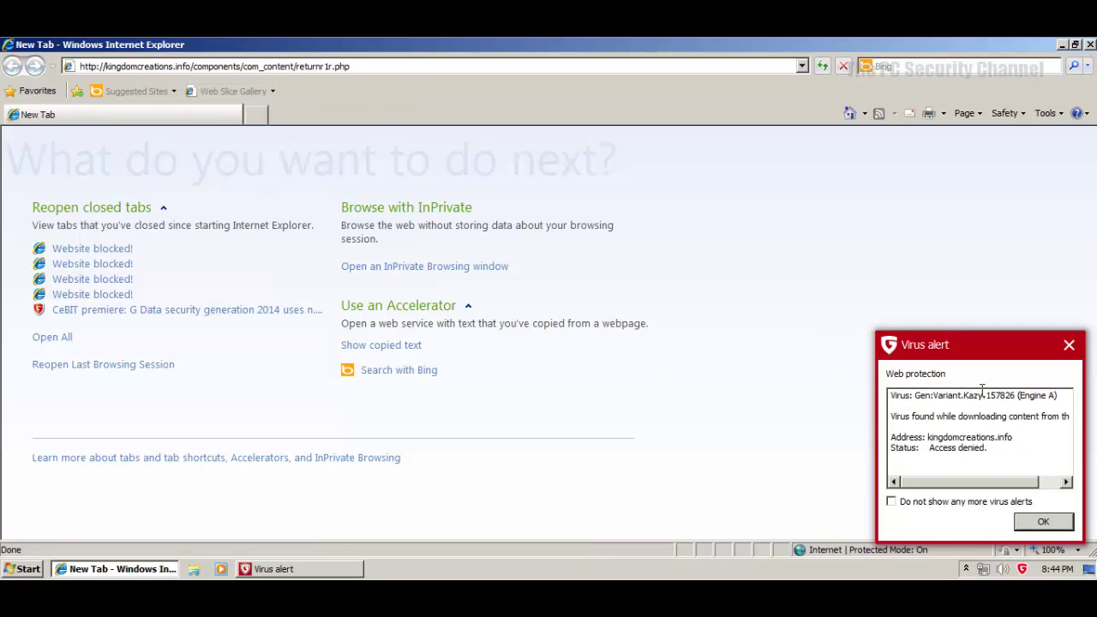
drag(914, 396, 1030, 409)
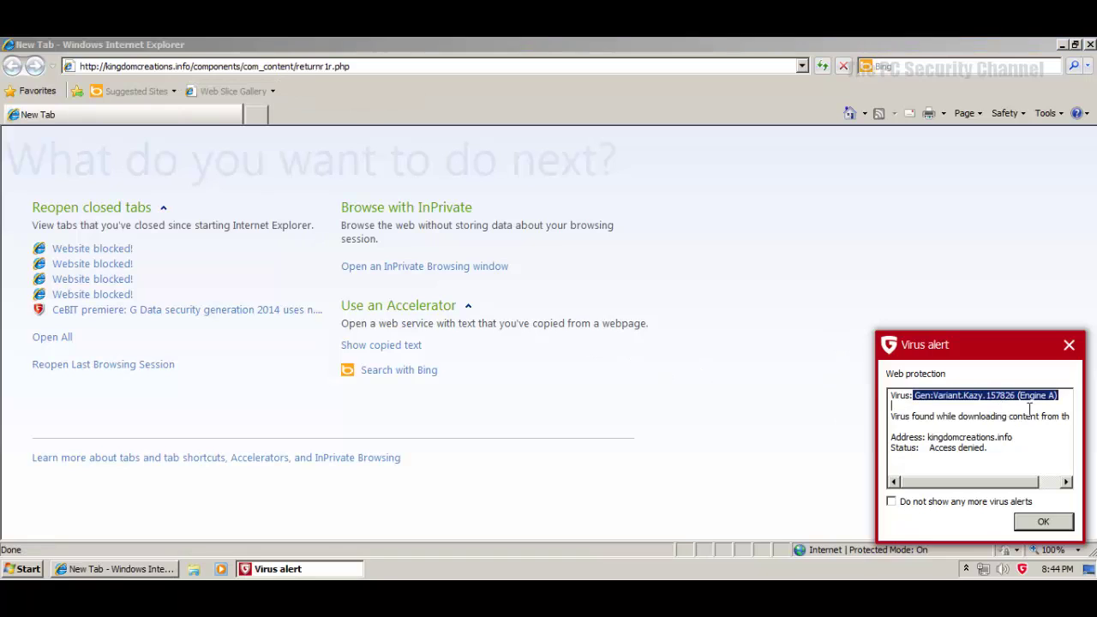
click(1033, 521)
Step: Open a new blank tab, close the blocked website's tab, and dismiss the remaining virus alerts
click(253, 114)
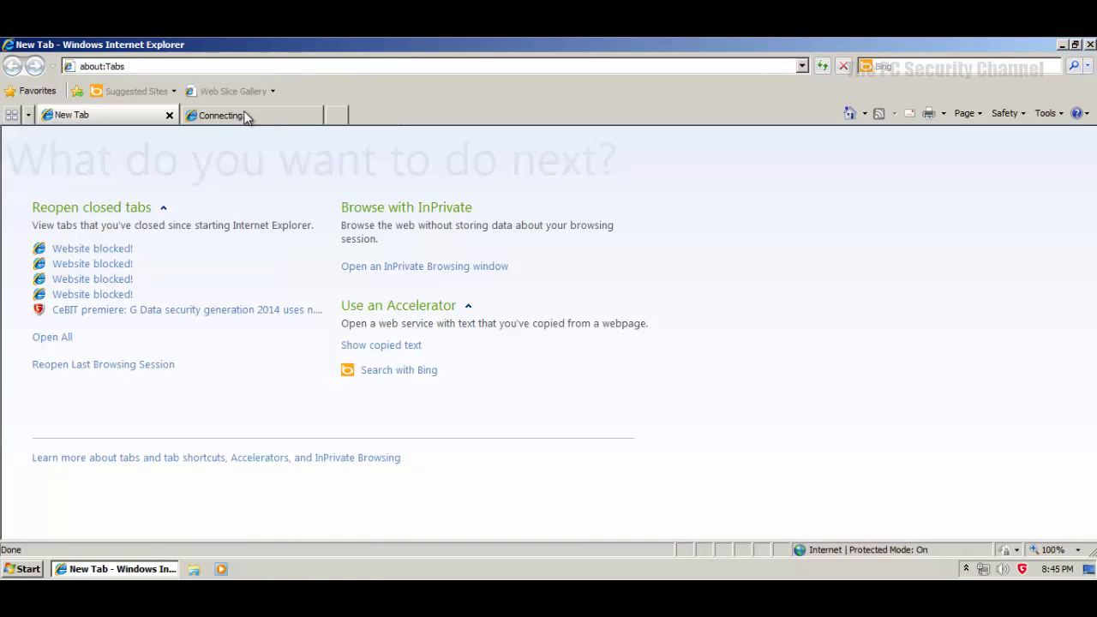
click(163, 114)
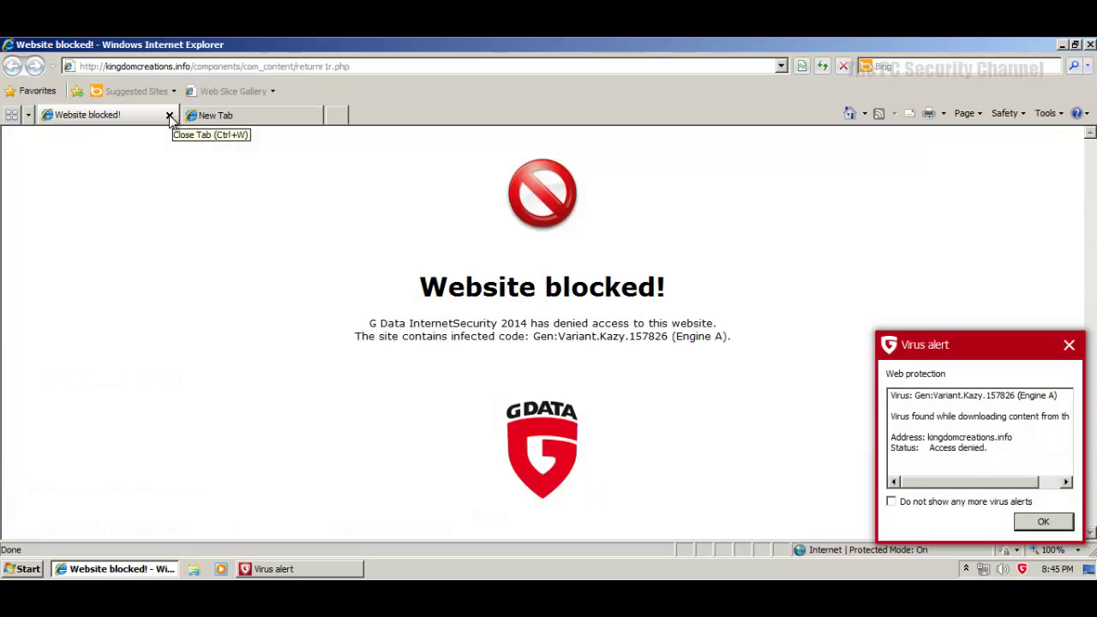
click(1040, 521)
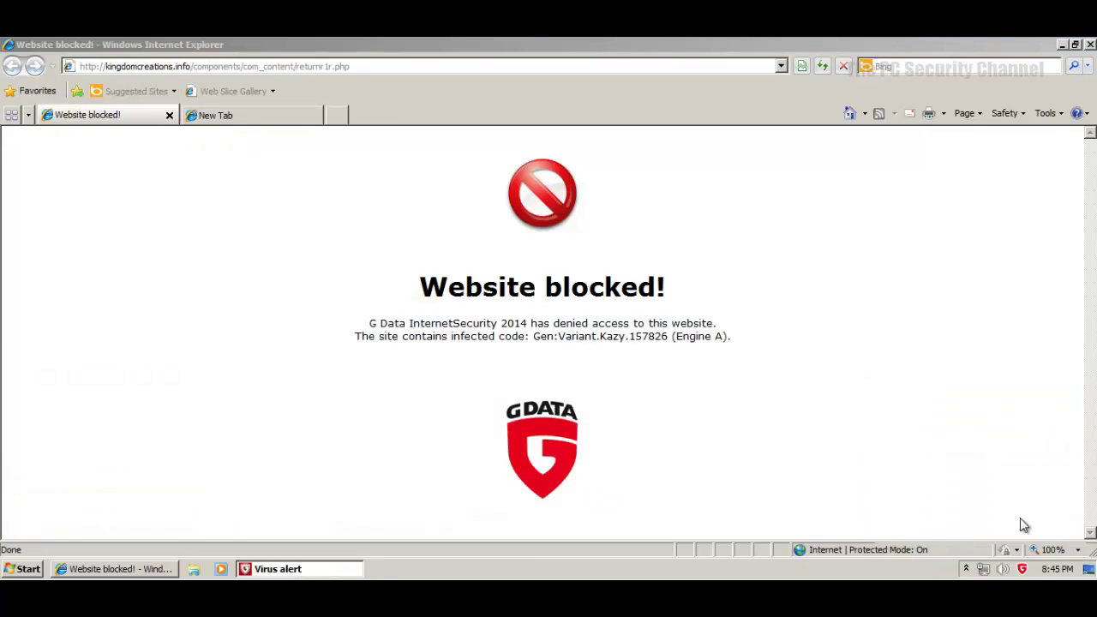
click(166, 115)
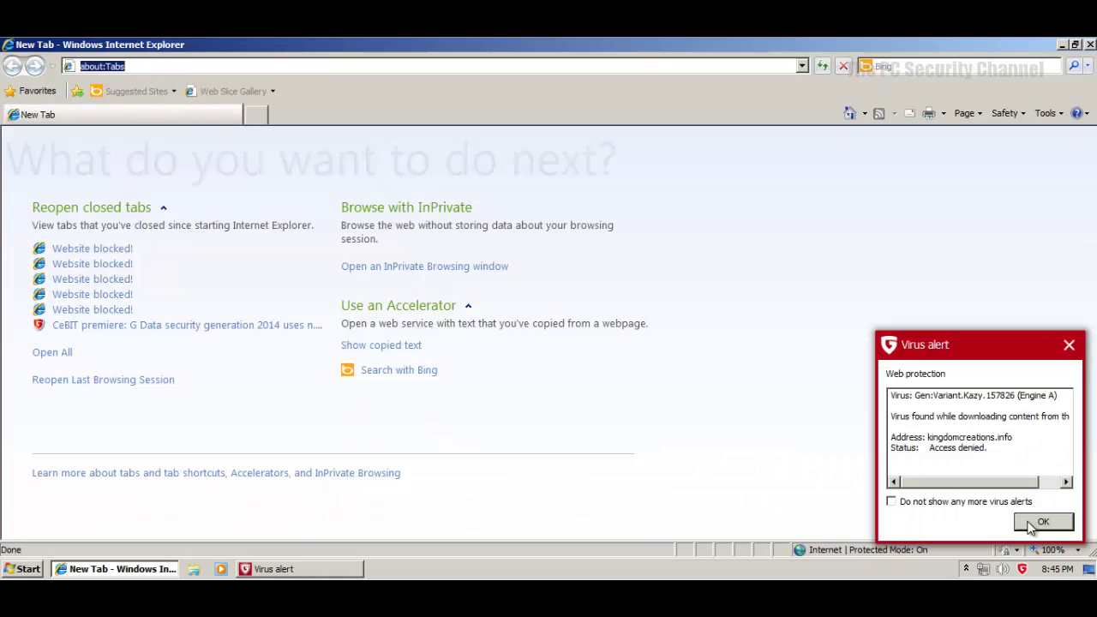
click(1040, 521)
text(www.lasperada.com/images/fbp2.exe)
key(Return)
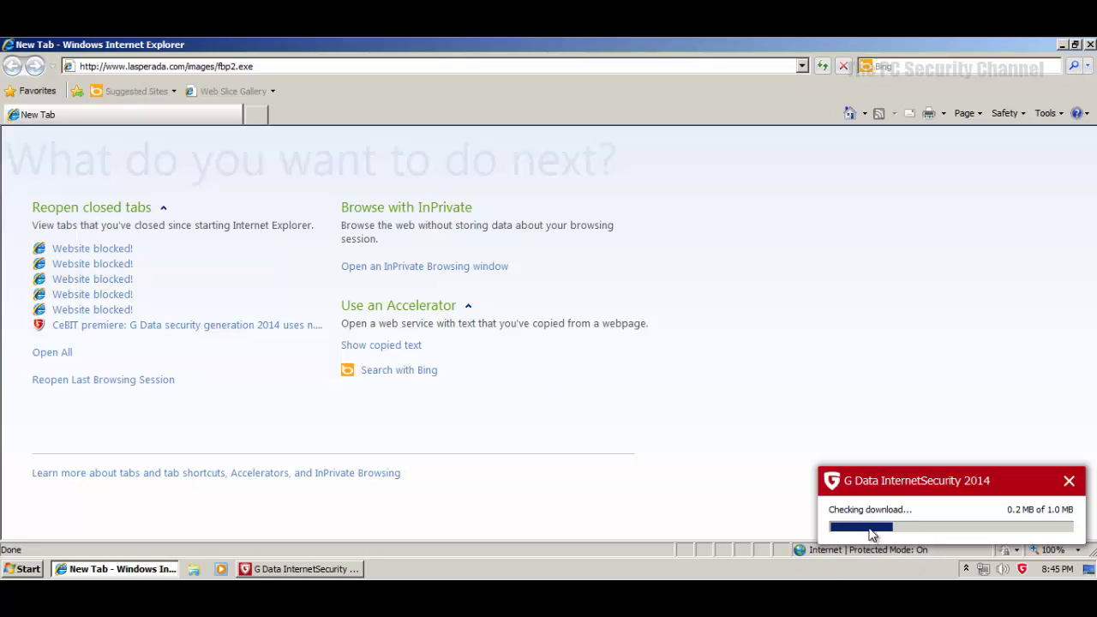
drag(1023, 485, 604, 283)
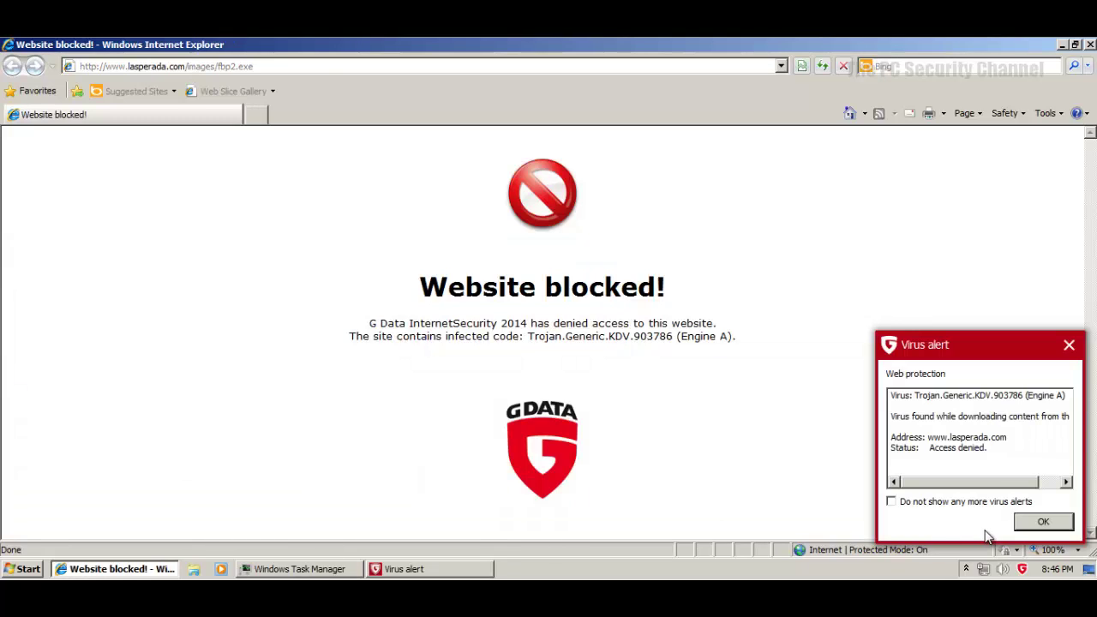
click(954, 484)
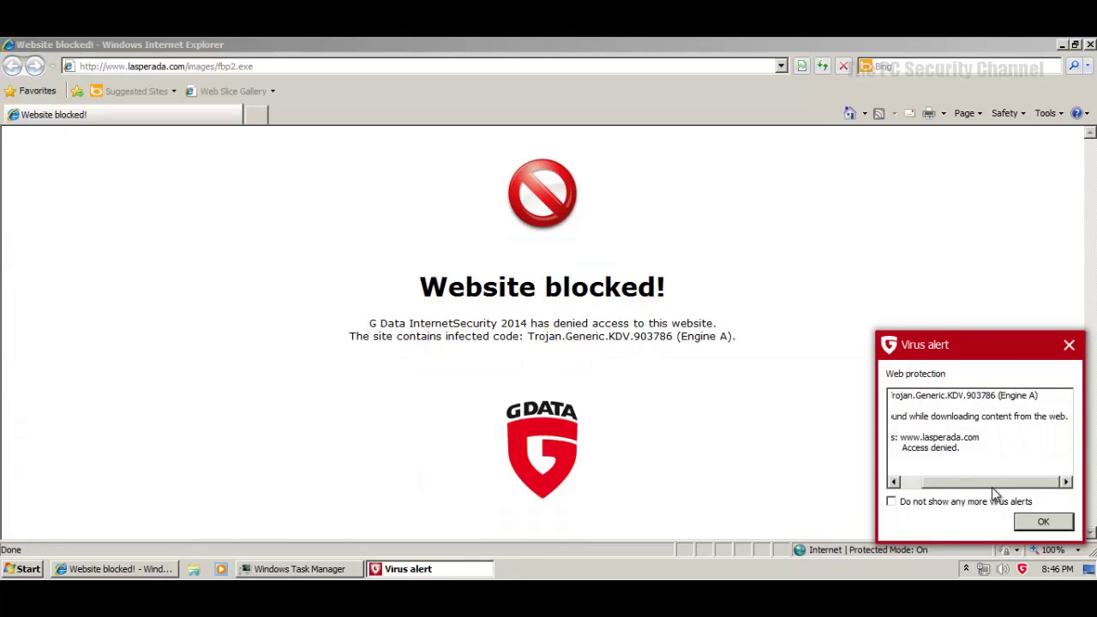
click(1042, 525)
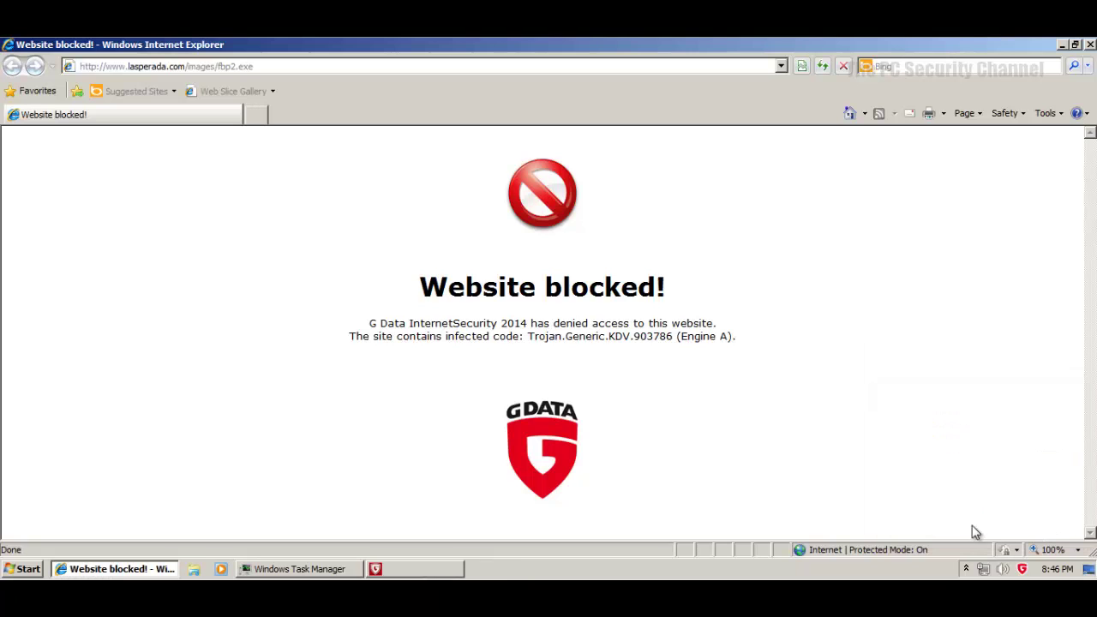
Step: Switch to Windows Task Manager and examine the IFoxInstall, WujiPlayer.exe, setup_632.exe and WJNews.exe processes, widening the Image Name column
click(341, 568)
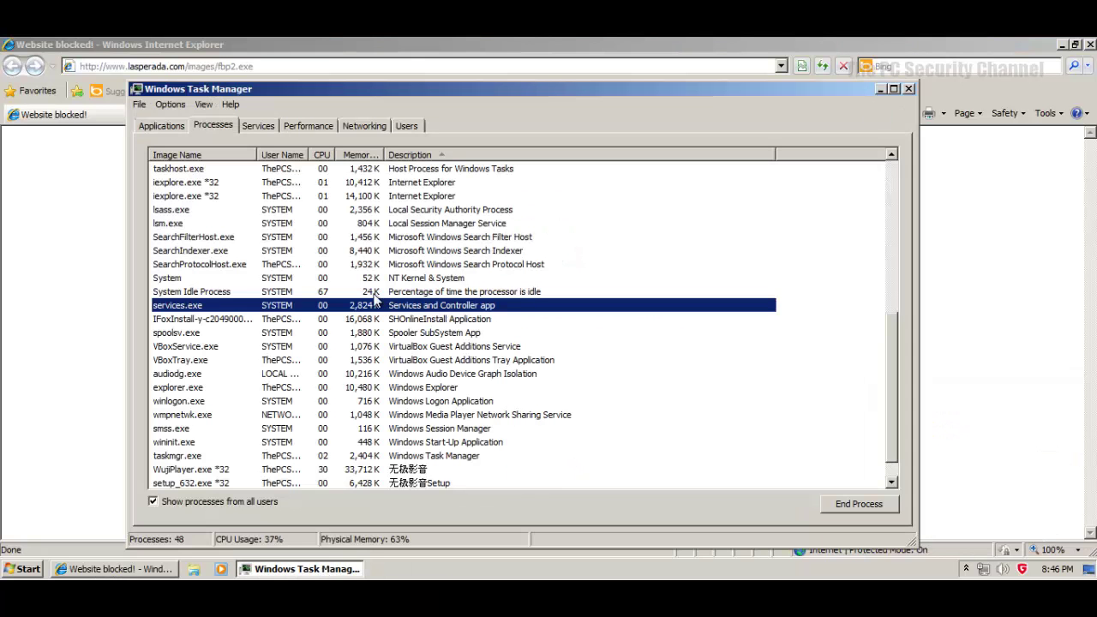
click(251, 319)
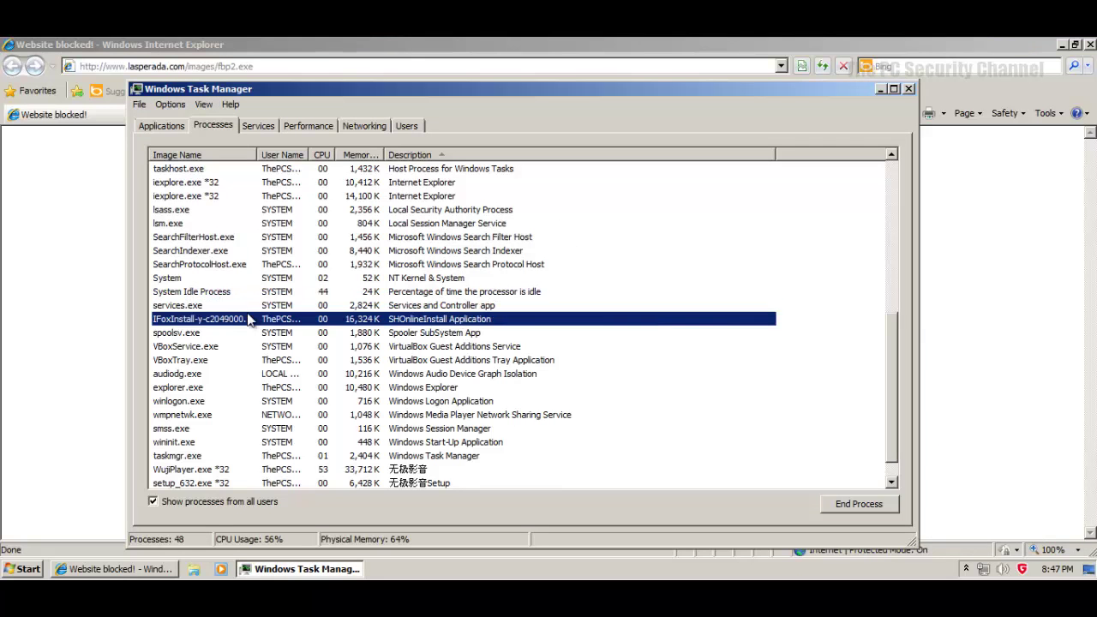
click(255, 470)
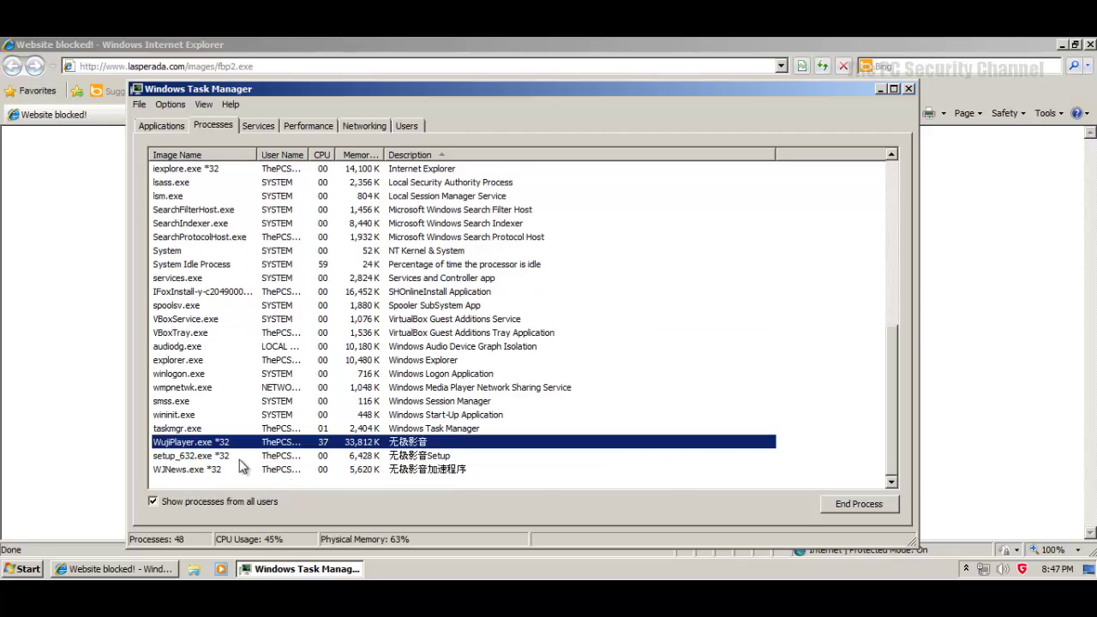
click(209, 457)
click(208, 471)
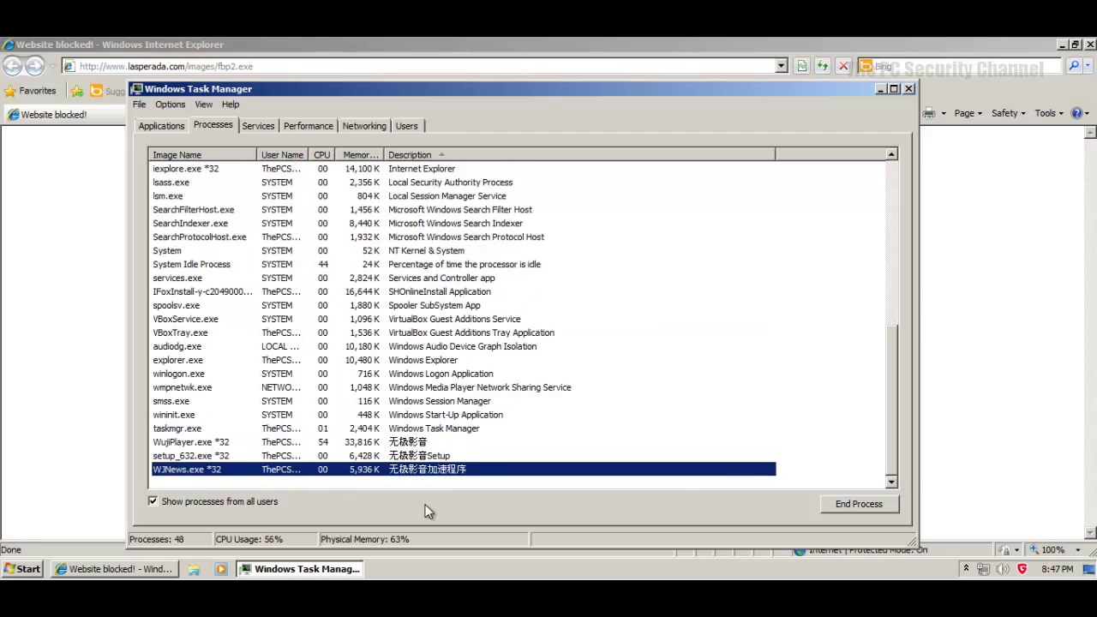
click(418, 456)
click(323, 442)
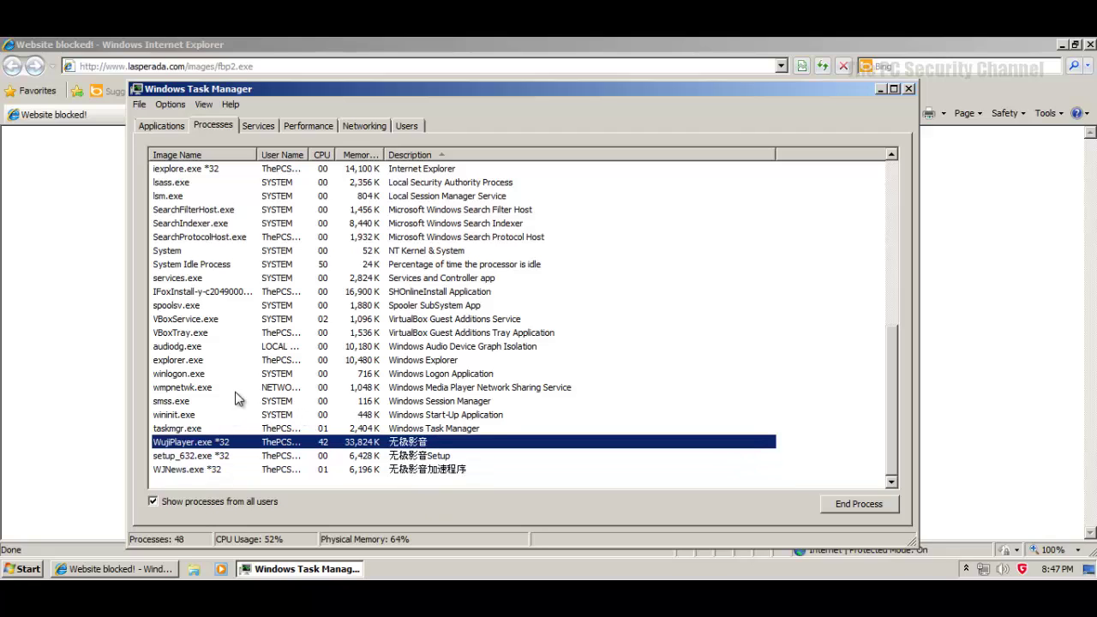
click(260, 291)
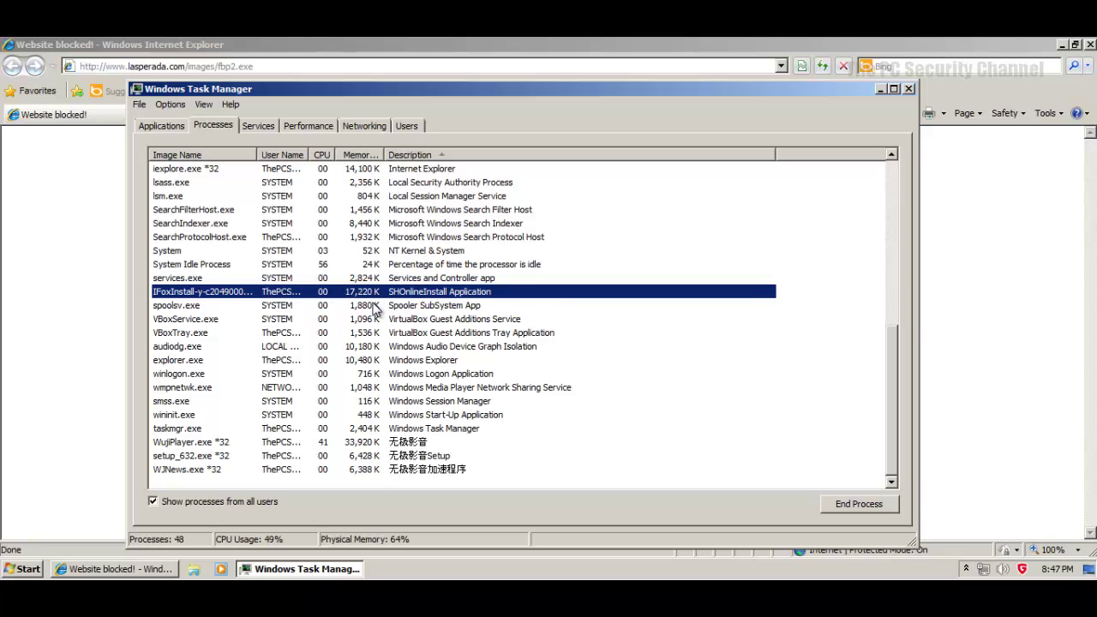
drag(257, 154, 310, 156)
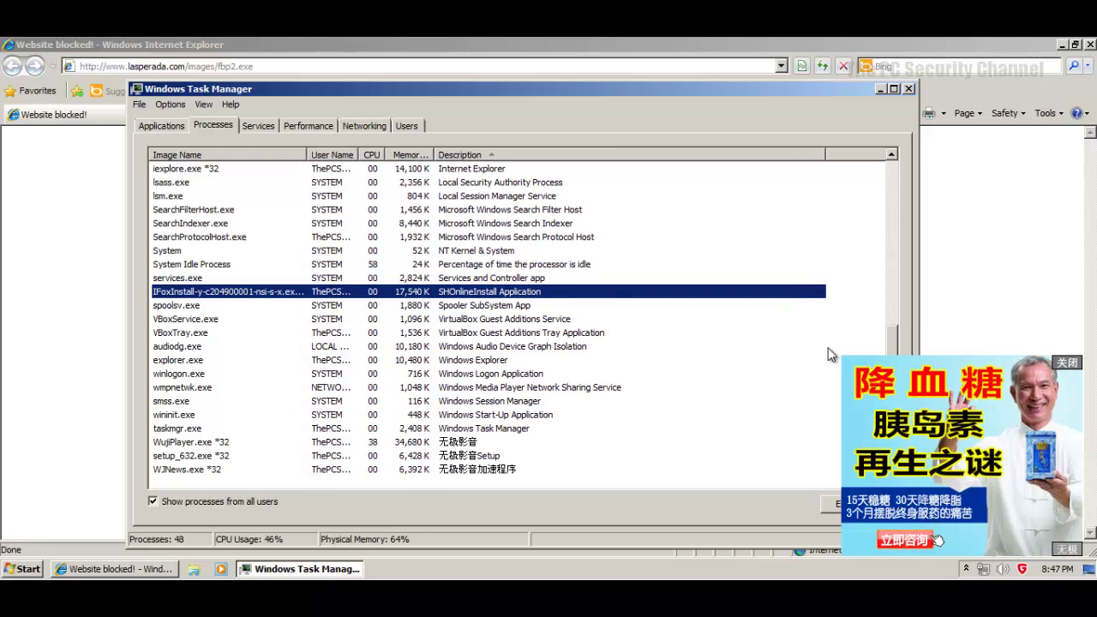
Step: Close the pop-up advertisement and review the rest of the running processes, including the G Data ones
click(1065, 369)
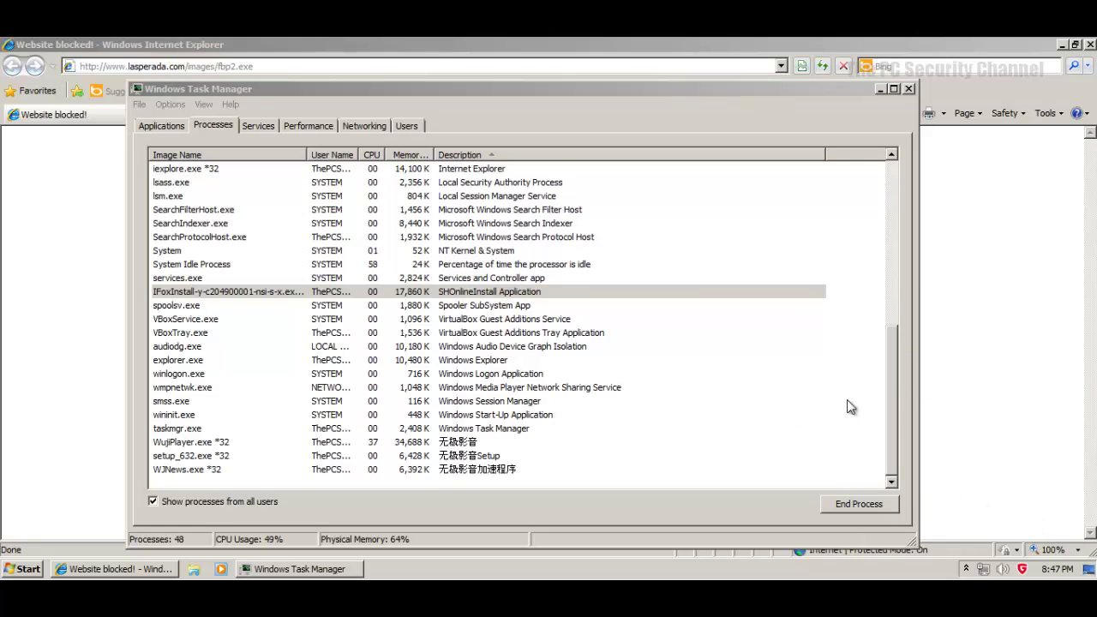
drag(899, 365, 803, 321)
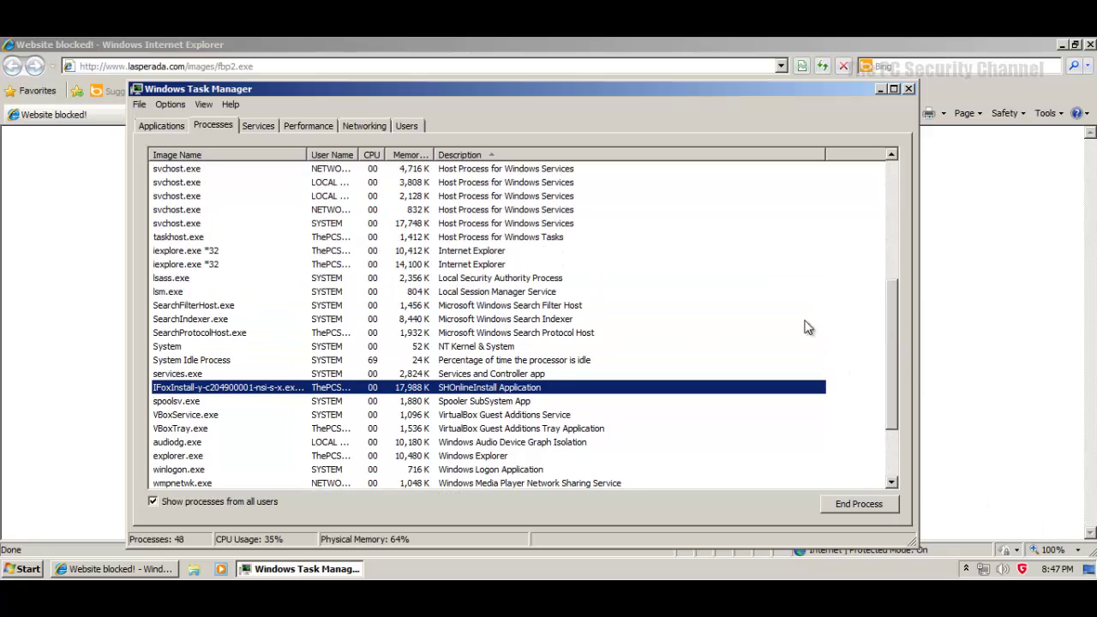
click(244, 319)
click(233, 264)
scroll(252, 262, up, 3)
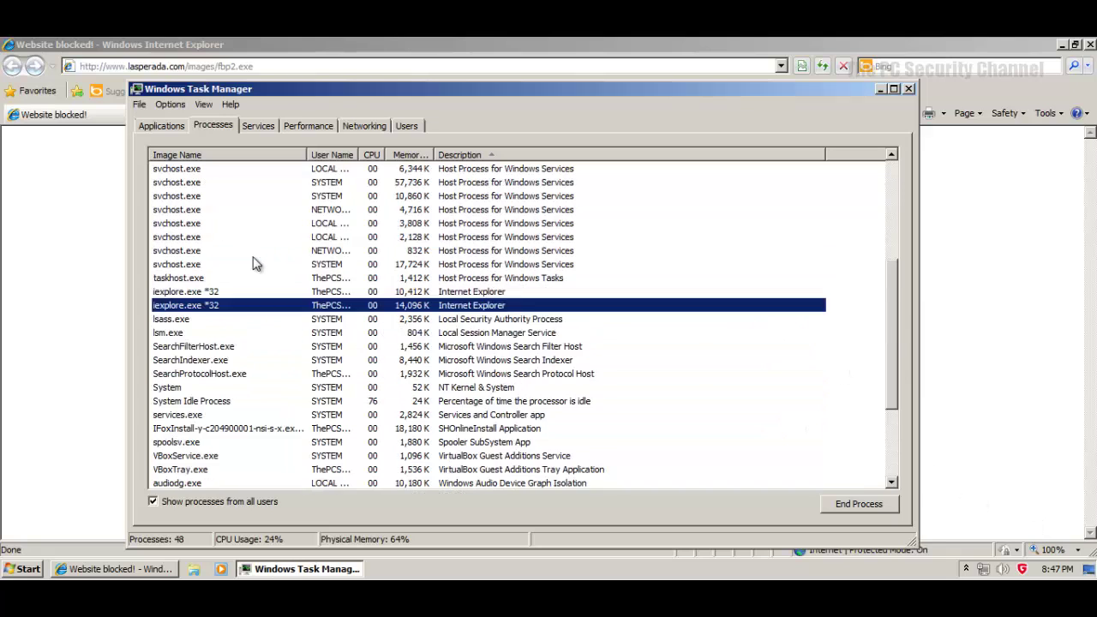
scroll(251, 256, up, 3)
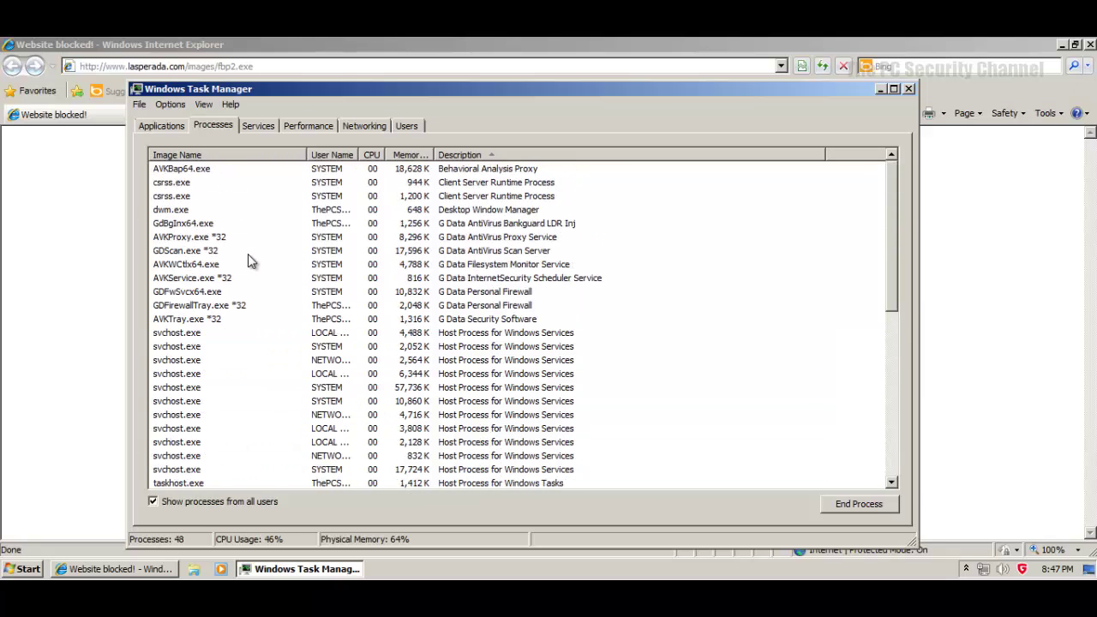
scroll(233, 254, down, 3)
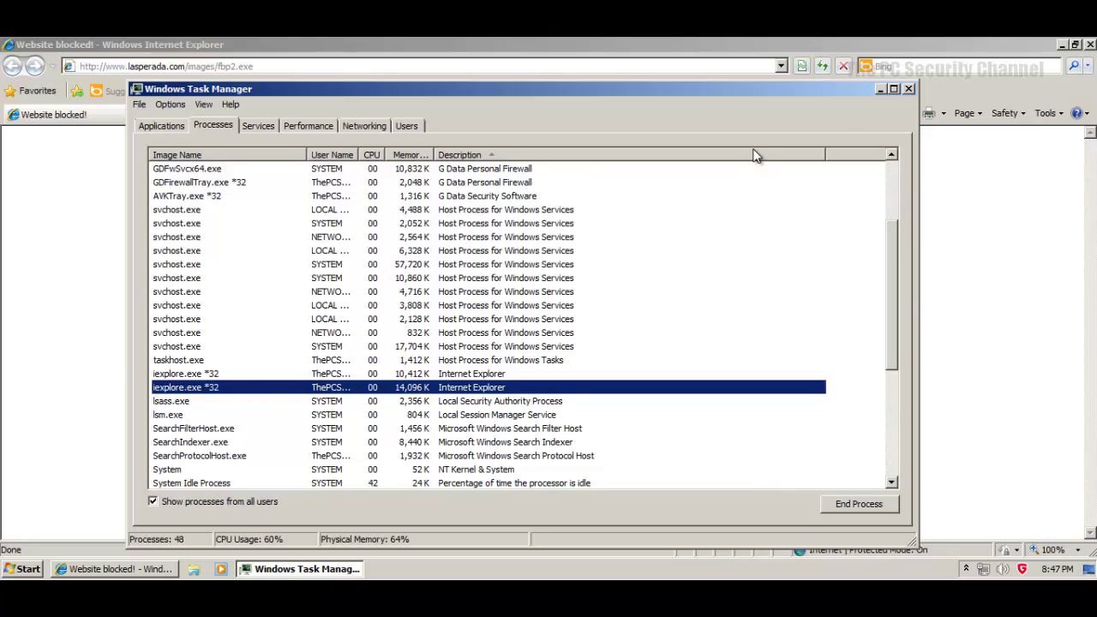
Step: Close Task Manager and Internet Explorer, and check the unfamiliar shortcuts on the desktop
click(908, 89)
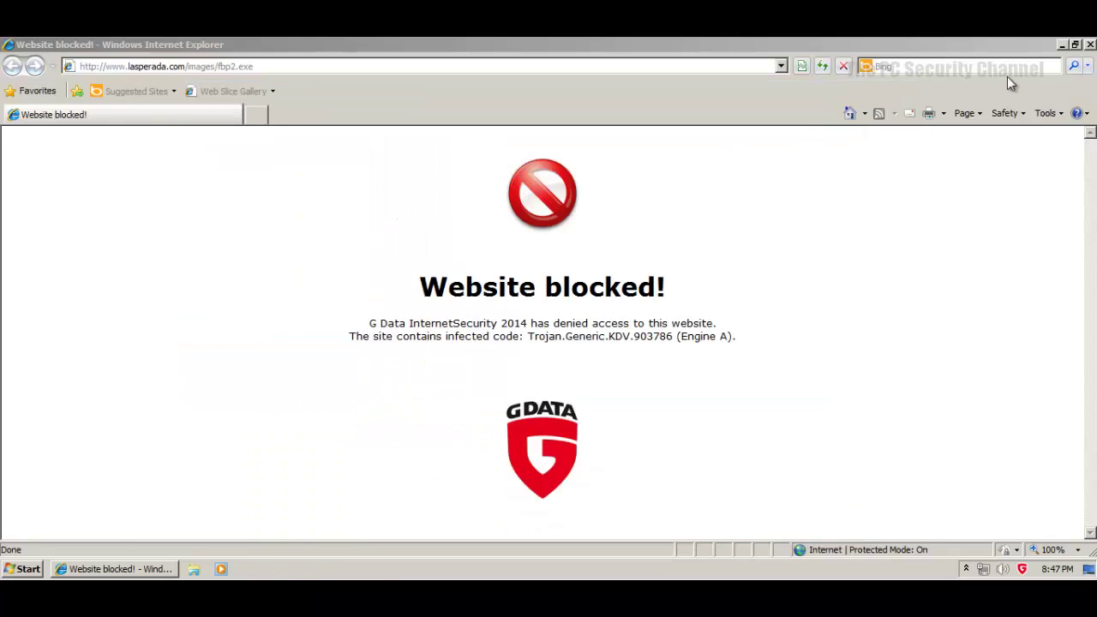
click(1090, 44)
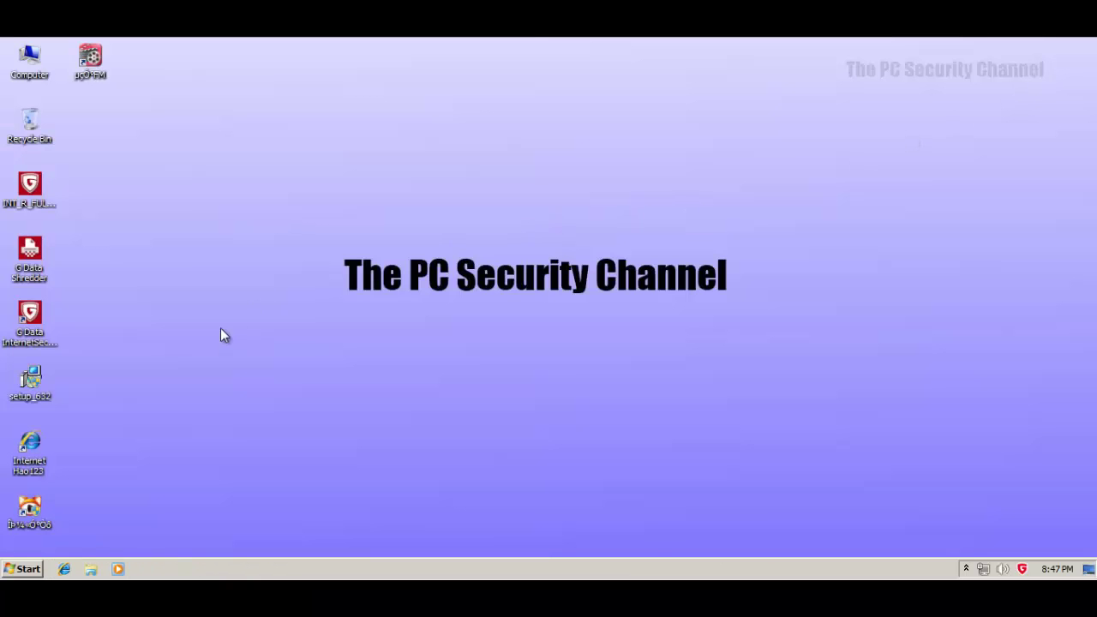
click(76, 83)
click(29, 514)
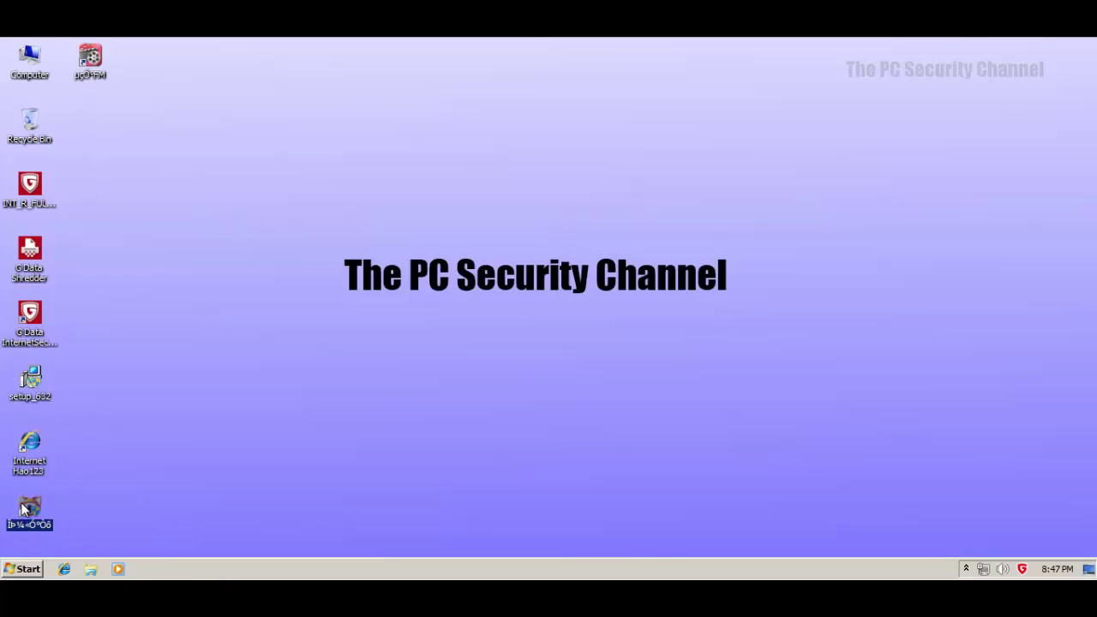
click(24, 454)
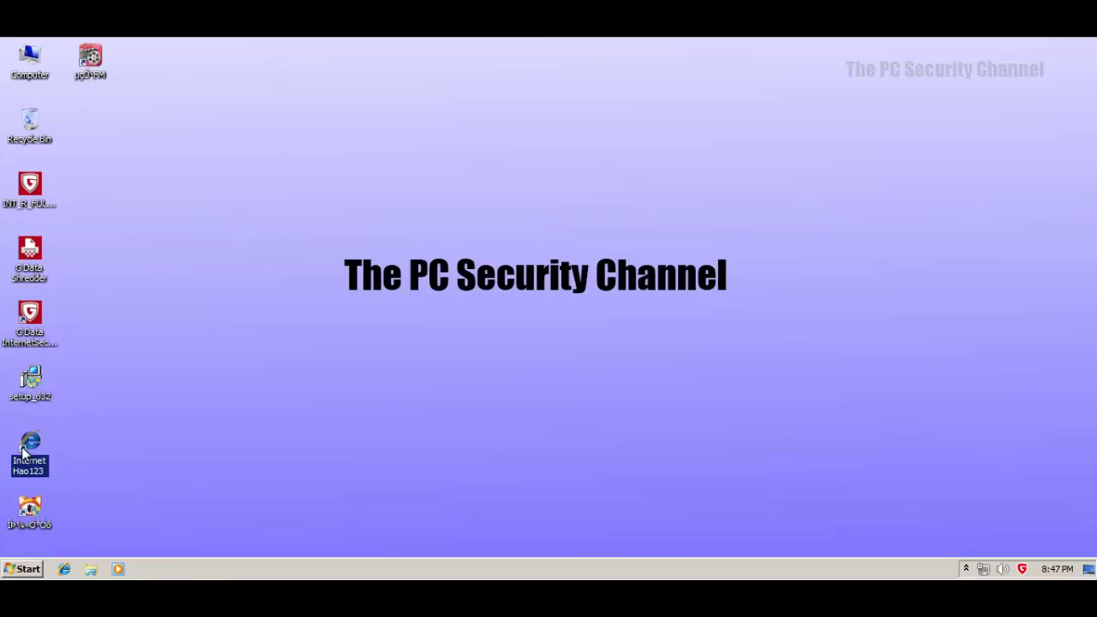
click(90, 58)
click(302, 340)
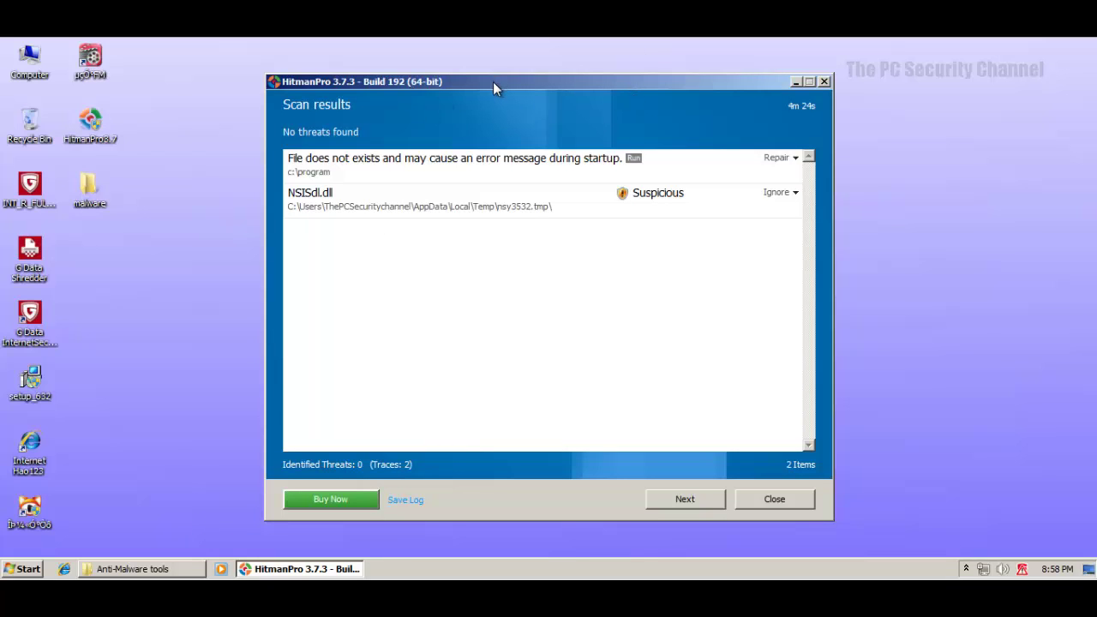
Step: Reposition the HitmanPro scan results window and examine the properties and location of the suspicious NSISdl.dll file
drag(492, 82, 429, 88)
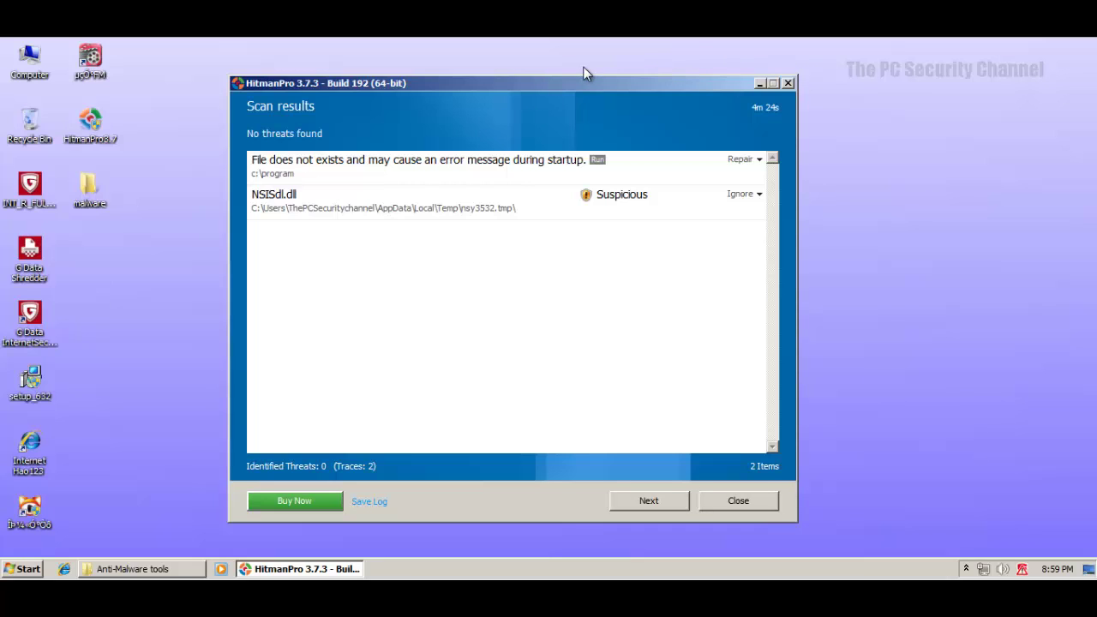
drag(582, 78, 596, 69)
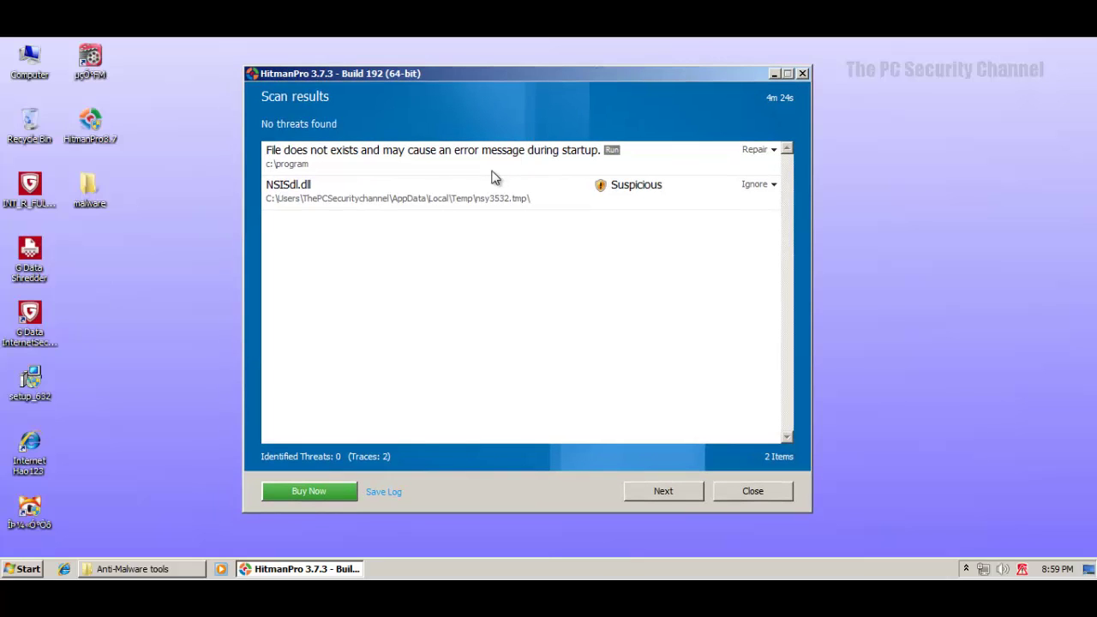
click(312, 199)
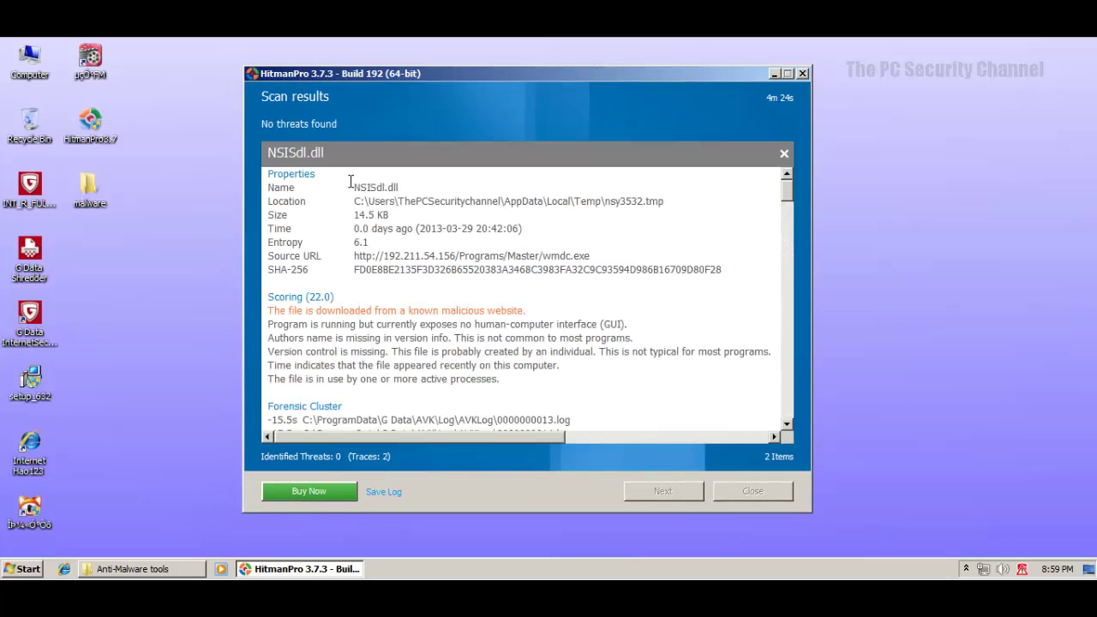
drag(364, 200, 612, 200)
click(617, 200)
click(783, 154)
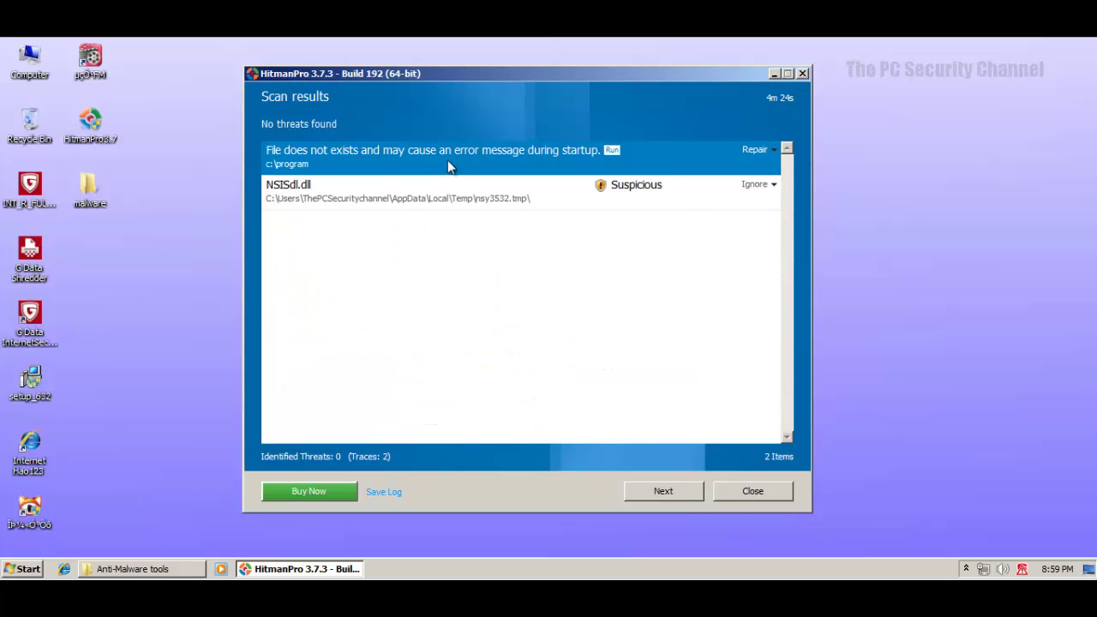
Step: Examine the details of the c:\program startup entry in the scan results and close HitmanPro
click(450, 157)
drag(287, 230, 628, 242)
click(628, 242)
click(782, 154)
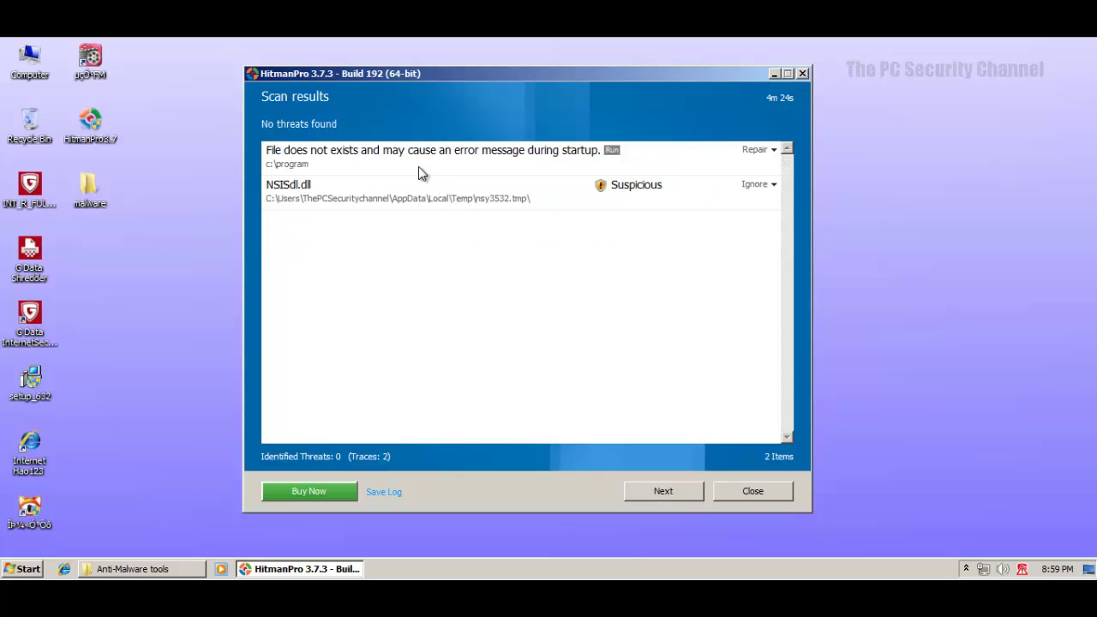
click(749, 489)
Step: Open the malware folder on the desktop
right_click(88, 201)
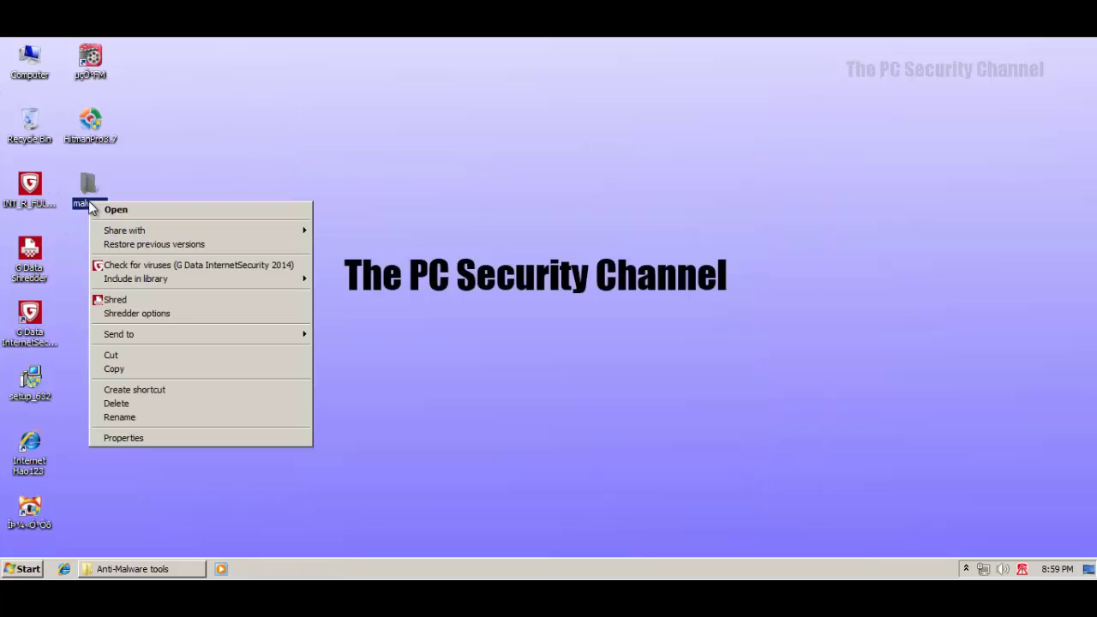
click(93, 206)
double_click(93, 200)
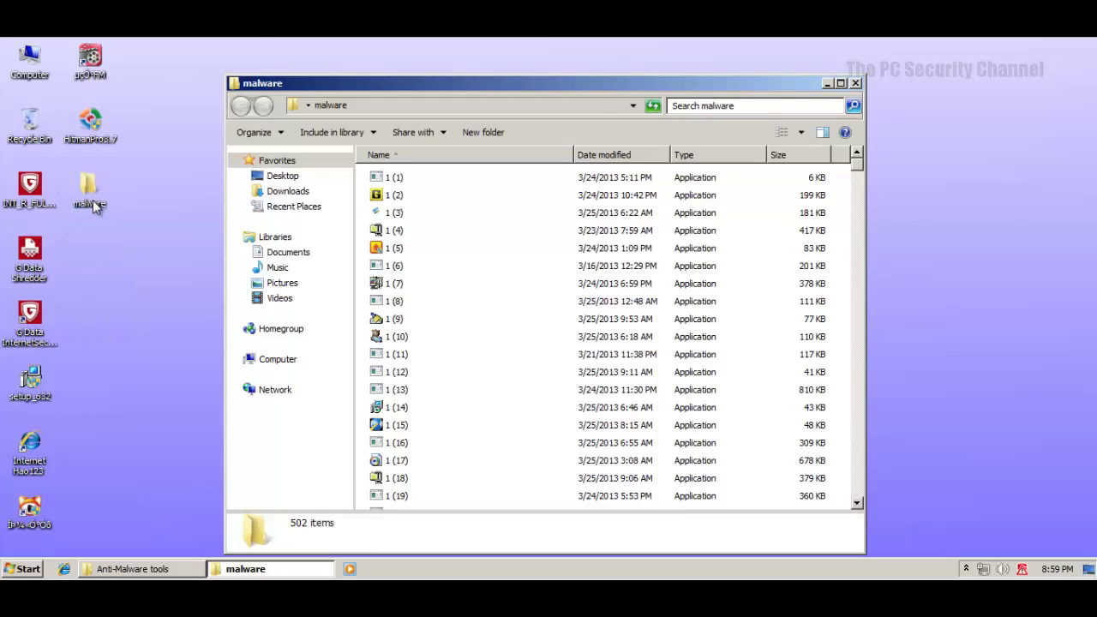
Step: Close the malware folder and check it for viruses with G Data InternetSecurity 2014, allowing the elevated rights
mouse_move(859, 173)
mouse_down()
mouse_move(847, 400)
mouse_move(857, 170)
mouse_up()
click(855, 83)
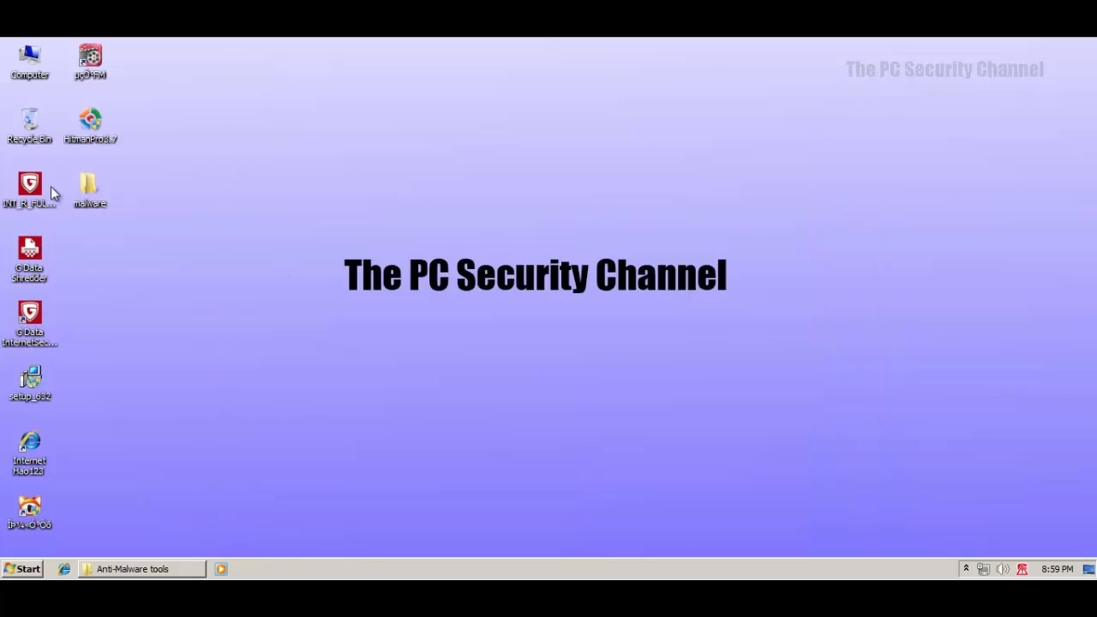
right_click(105, 176)
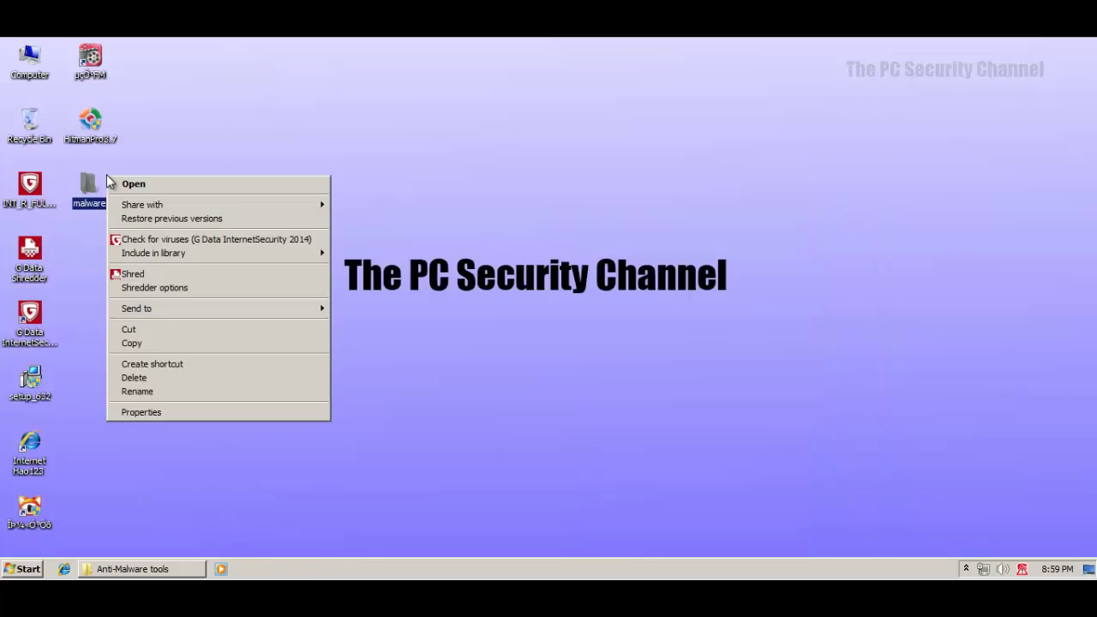
click(129, 240)
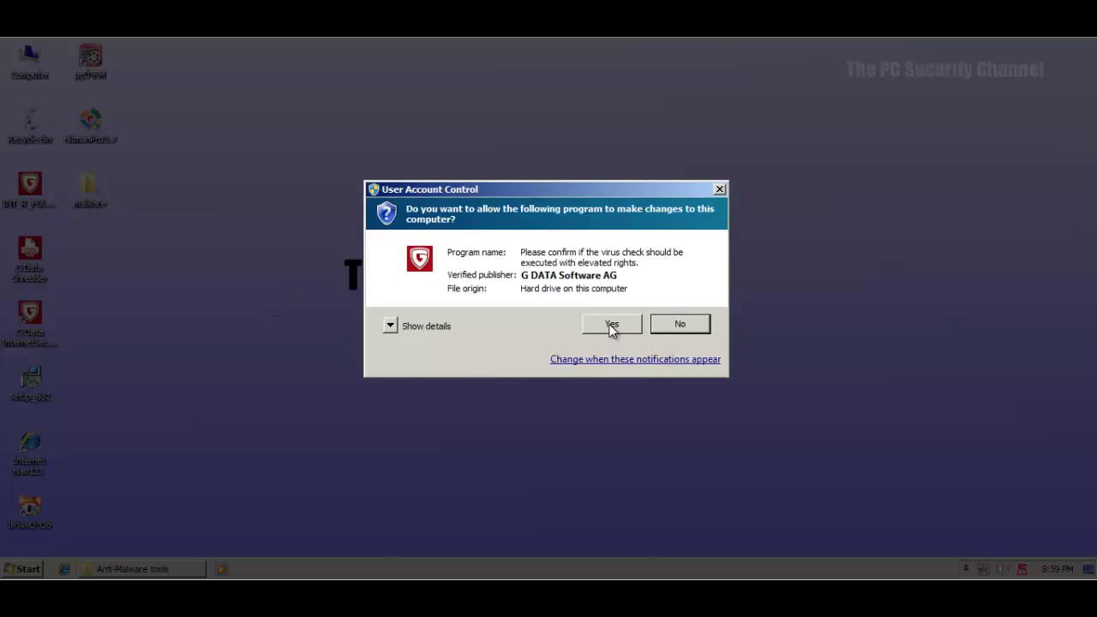
click(612, 325)
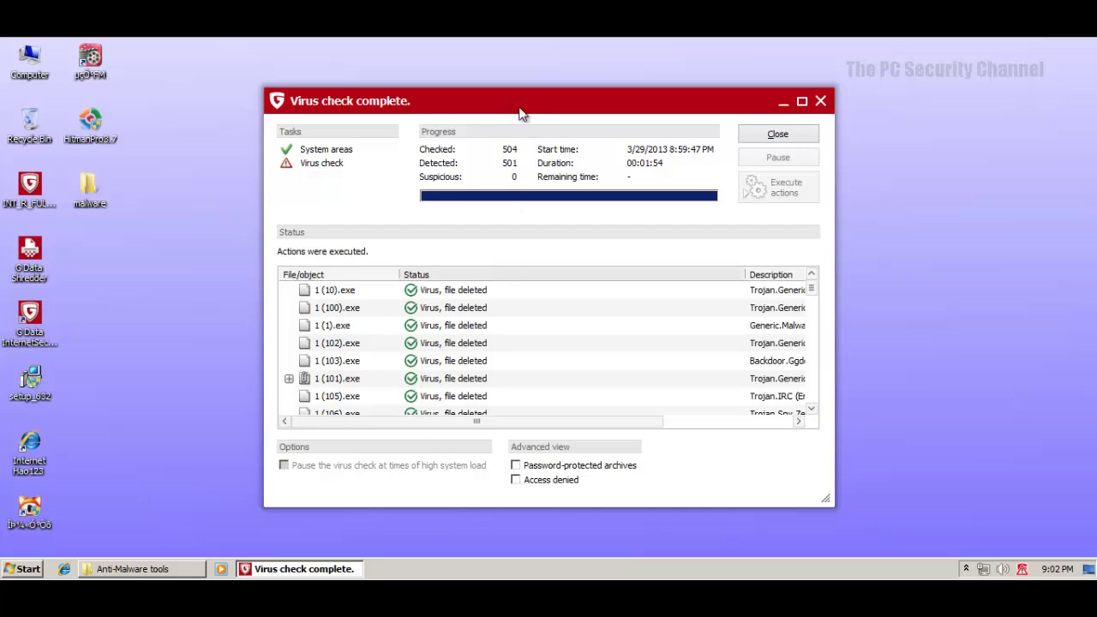
Step: Review the completed virus check results for the malware folder and close the report
mouse_move(521, 113)
mouse_down()
mouse_move(560, 81)
mouse_move(534, 100)
mouse_up()
drag(824, 275, 828, 233)
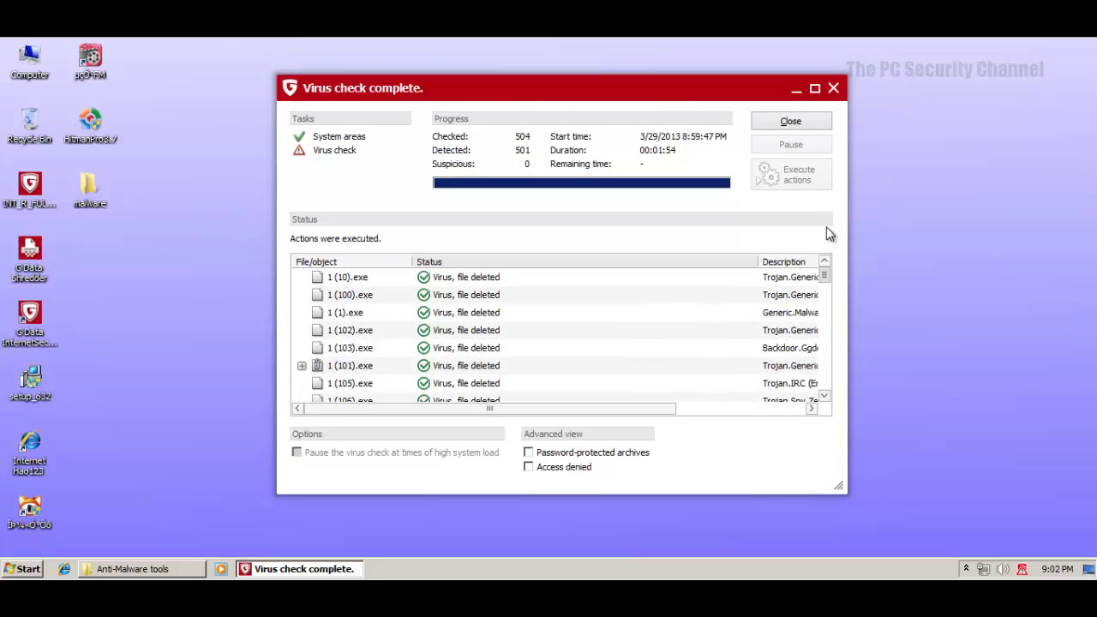
click(834, 88)
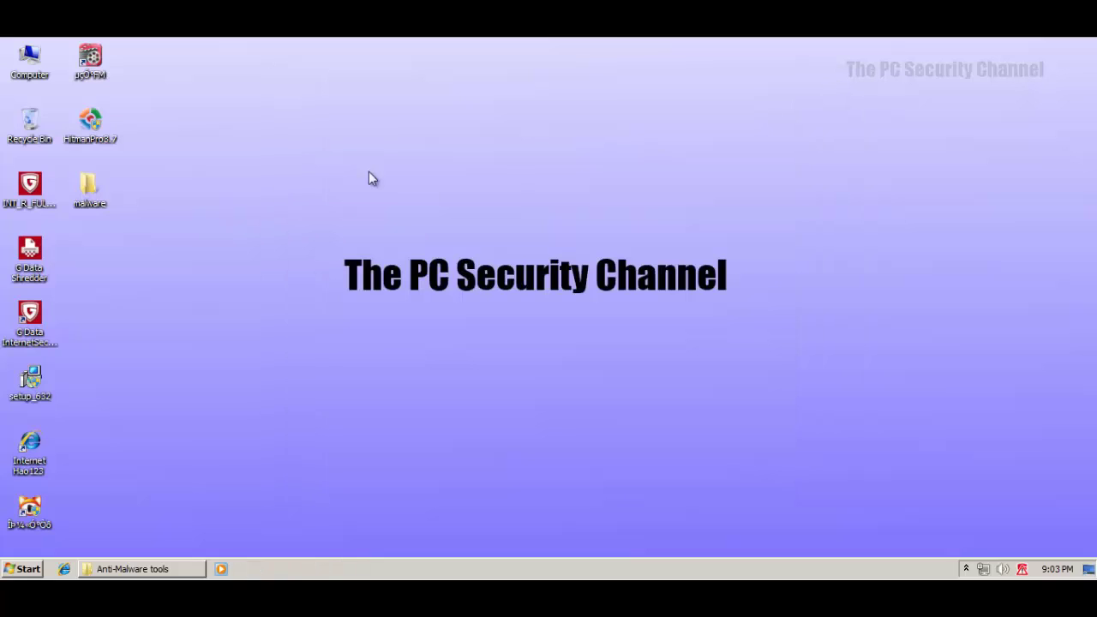
Step: Reopen the malware folder on the desktop and examine which files remain after the virus check
double_click(89, 190)
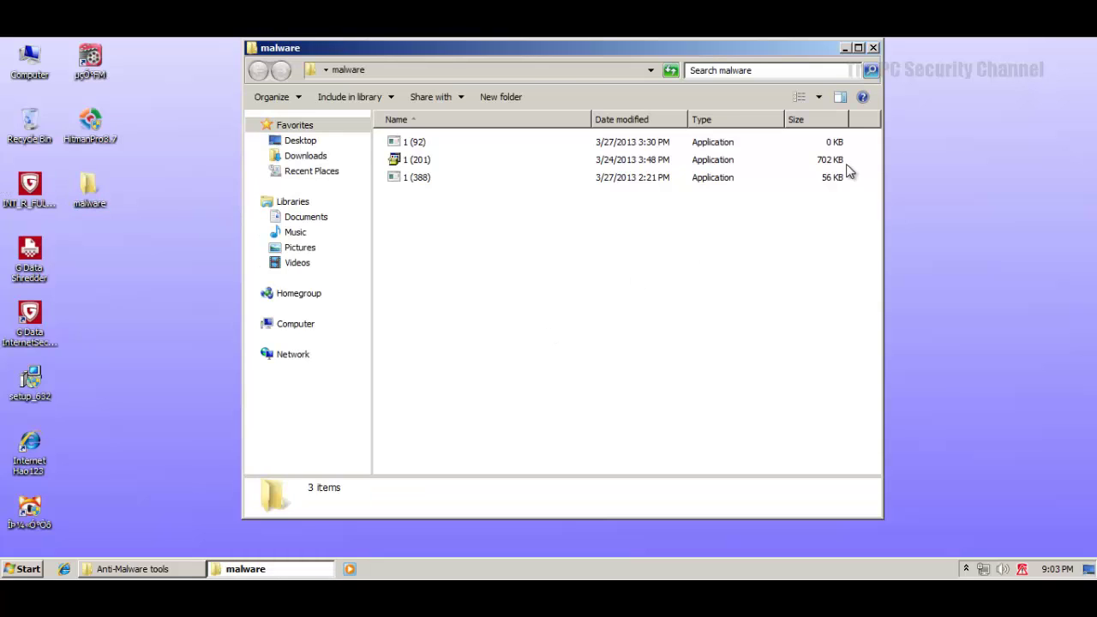
click(858, 47)
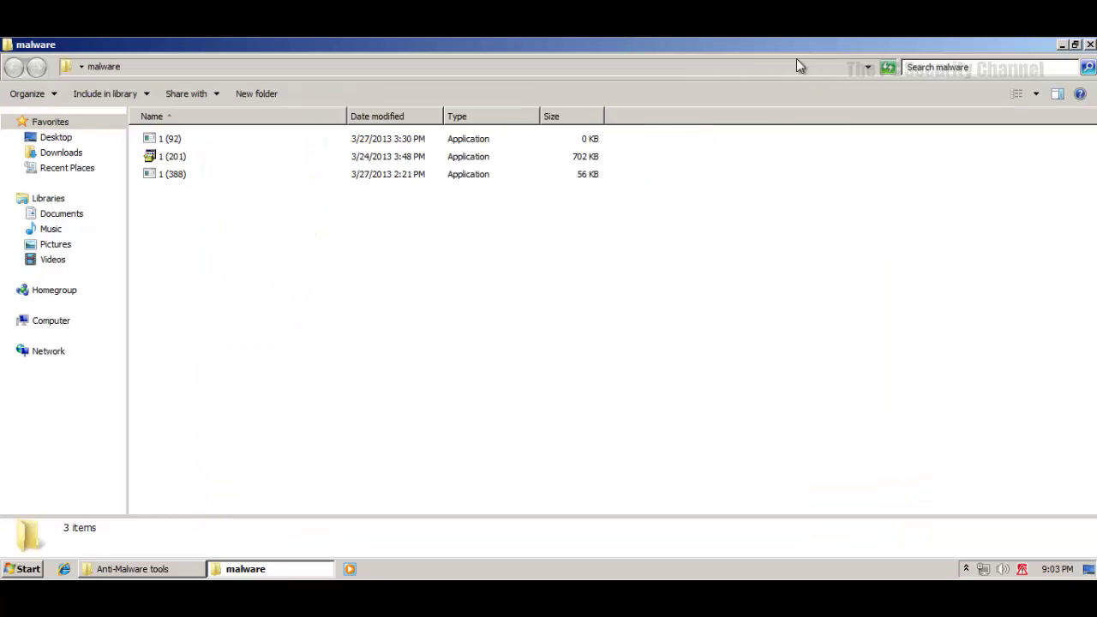
double_click(737, 45)
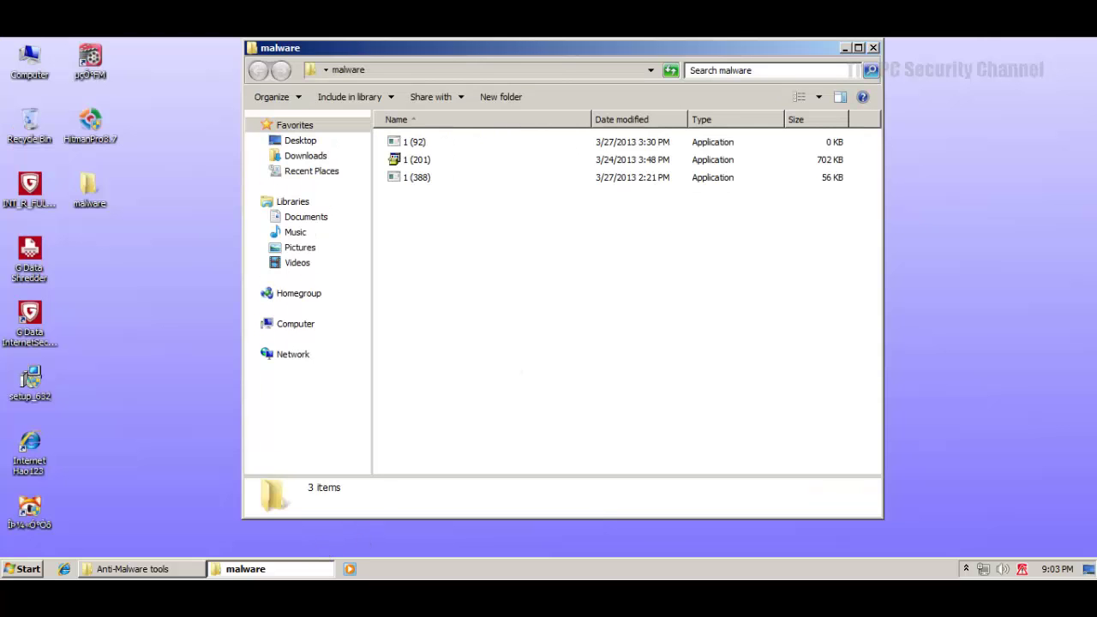
Step: Calculate the detection ratio in Calculator by subtracting 3 from 502 and dividing by 502, and close it
key(5)
key(0)
key(2)
key(minus)
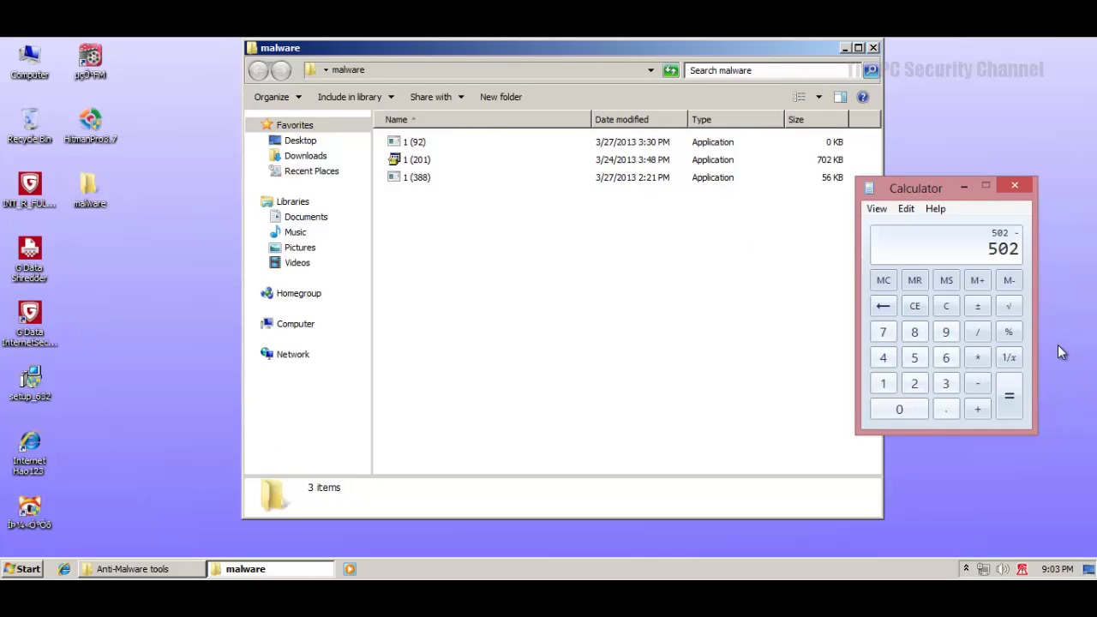
key(3)
key(Return)
key(slash)
key(5)
key(0)
key(2)
key(Return)
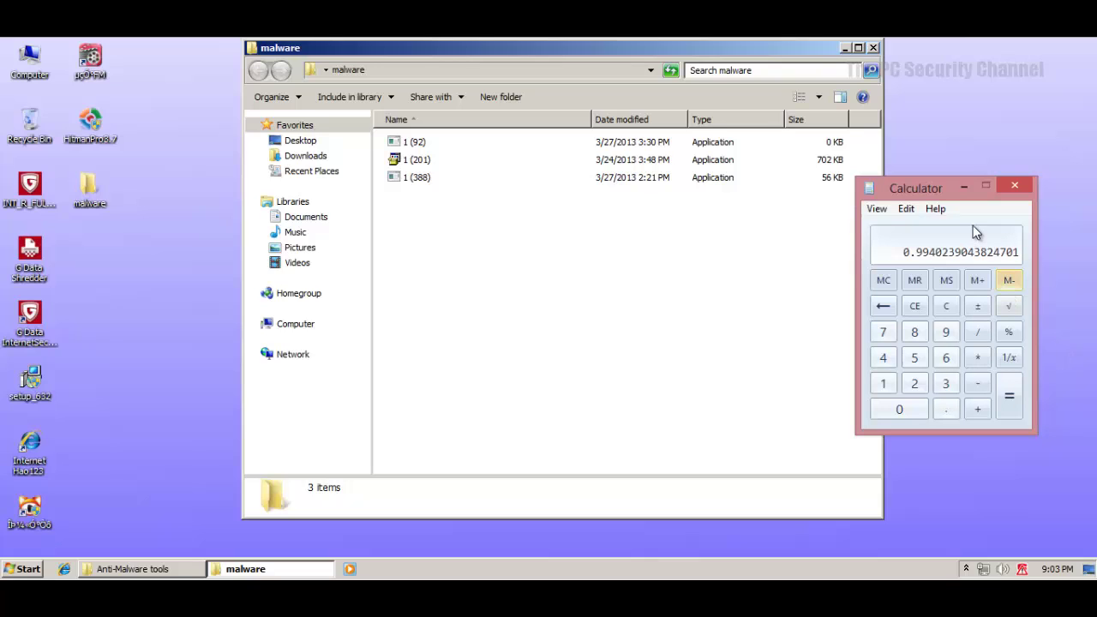
click(1015, 188)
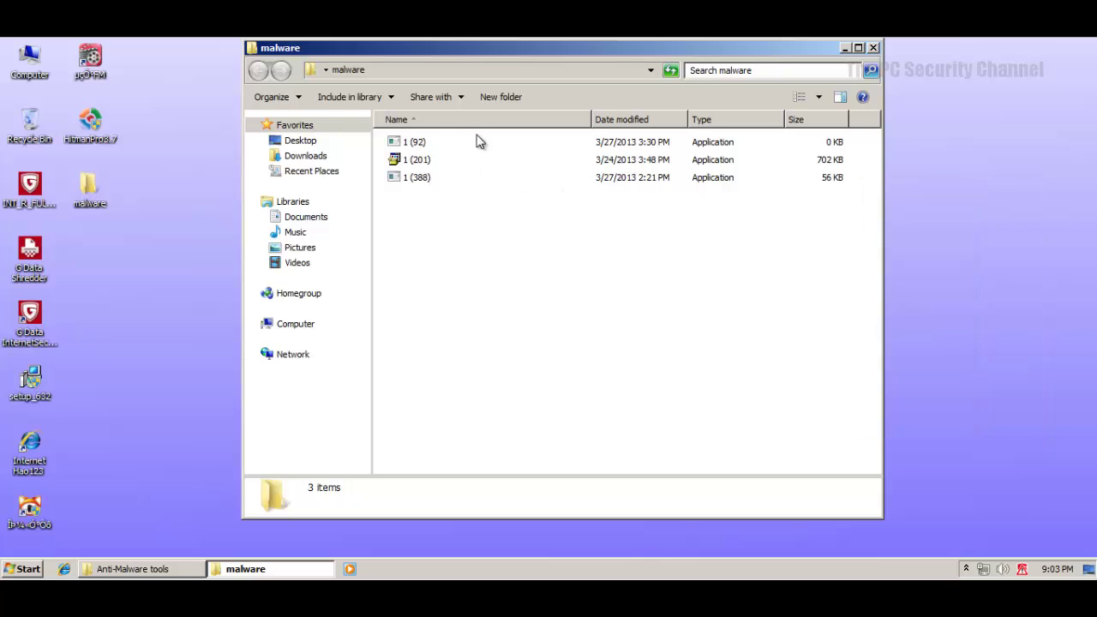
Step: Reposition the malware folder window, enable the G Data monitor and dismiss the notification balloon
drag(435, 51, 534, 58)
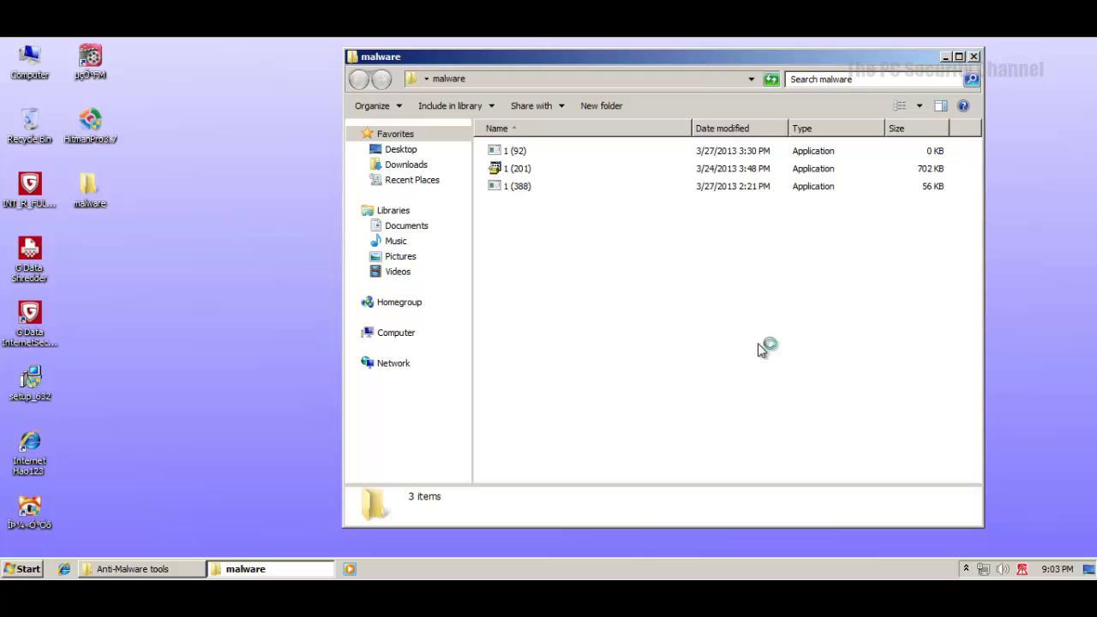
right_click(1021, 569)
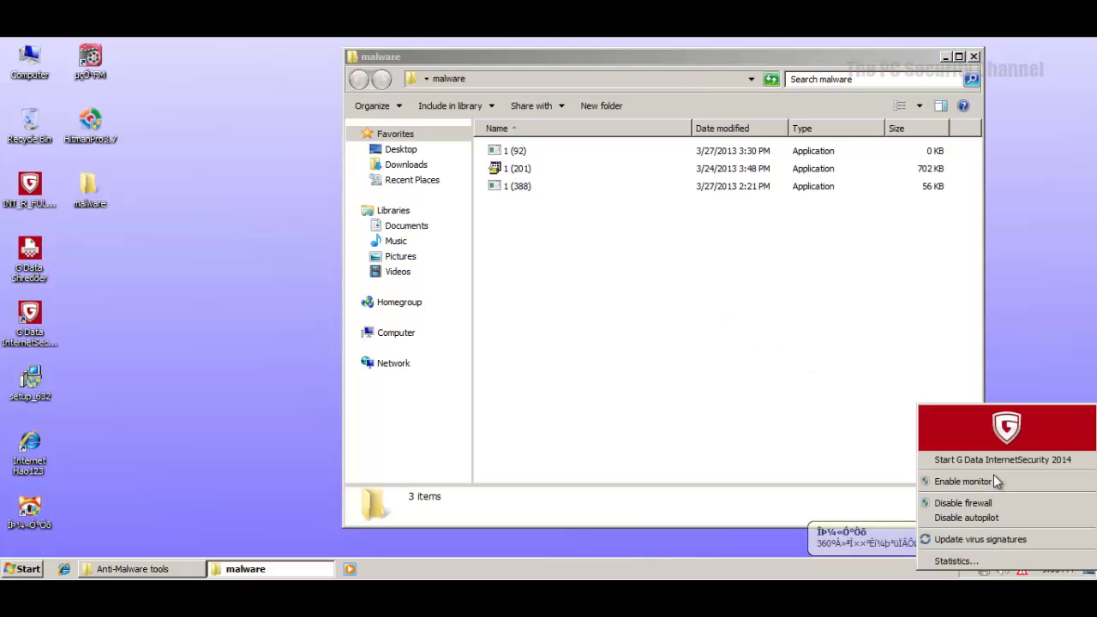
click(994, 483)
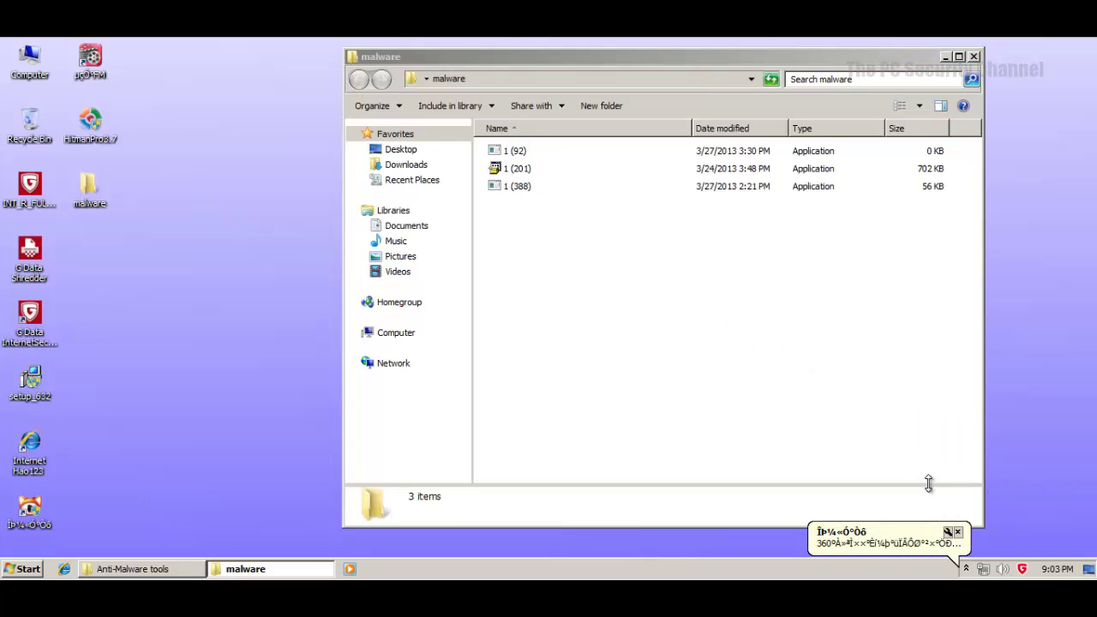
click(958, 533)
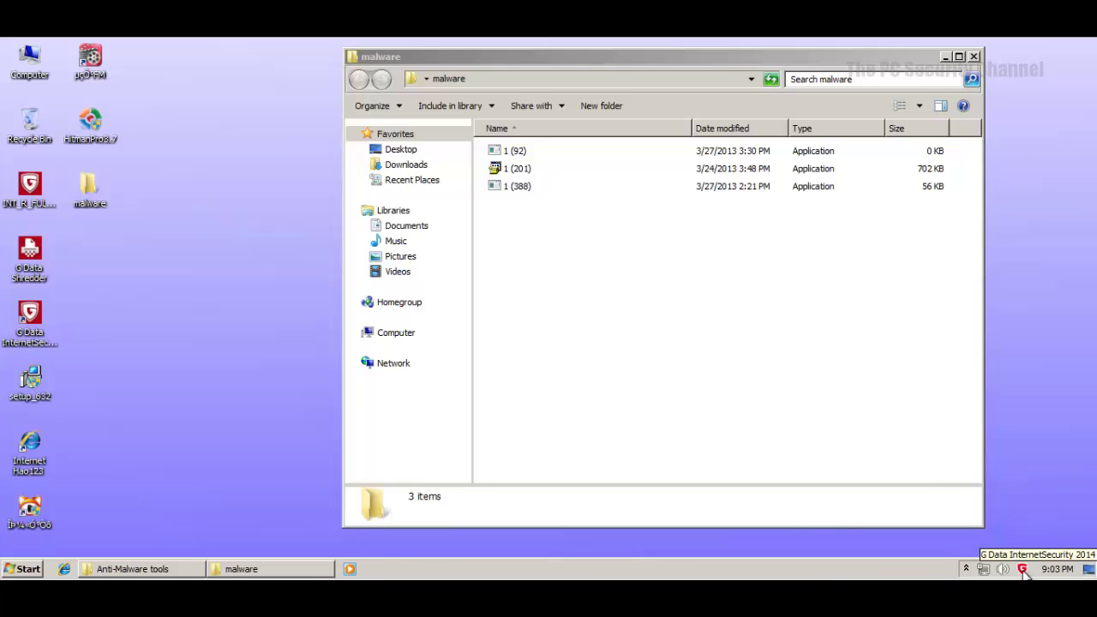
Step: Run 1 (92) from the malware folder, dismiss its error and check the protection status in G Data SecurityCenter
click(511, 150)
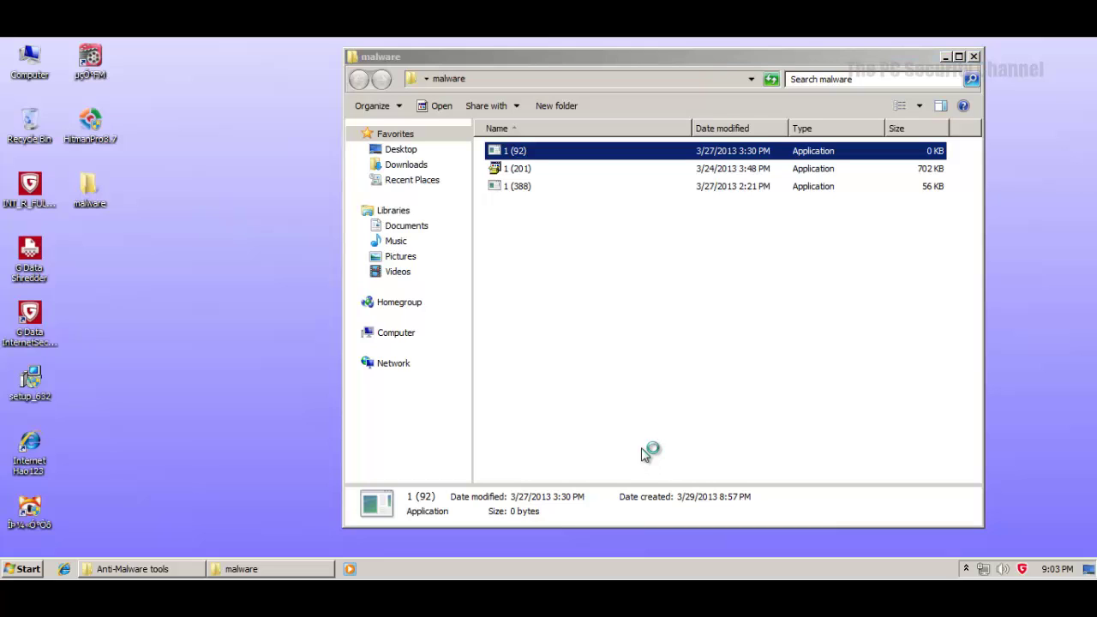
right_click(1025, 569)
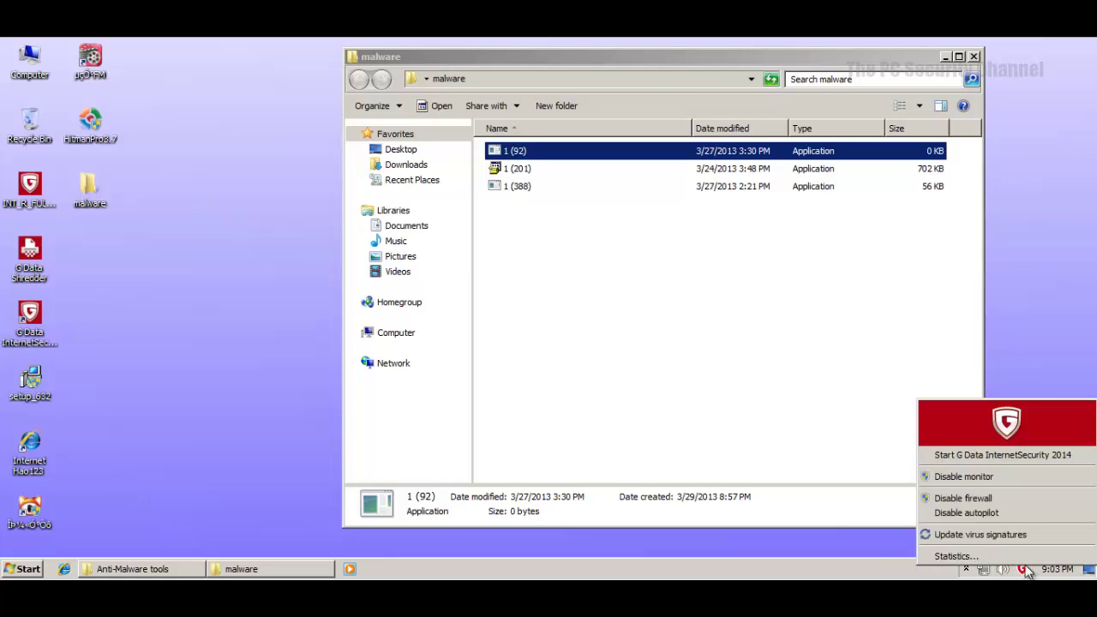
click(976, 459)
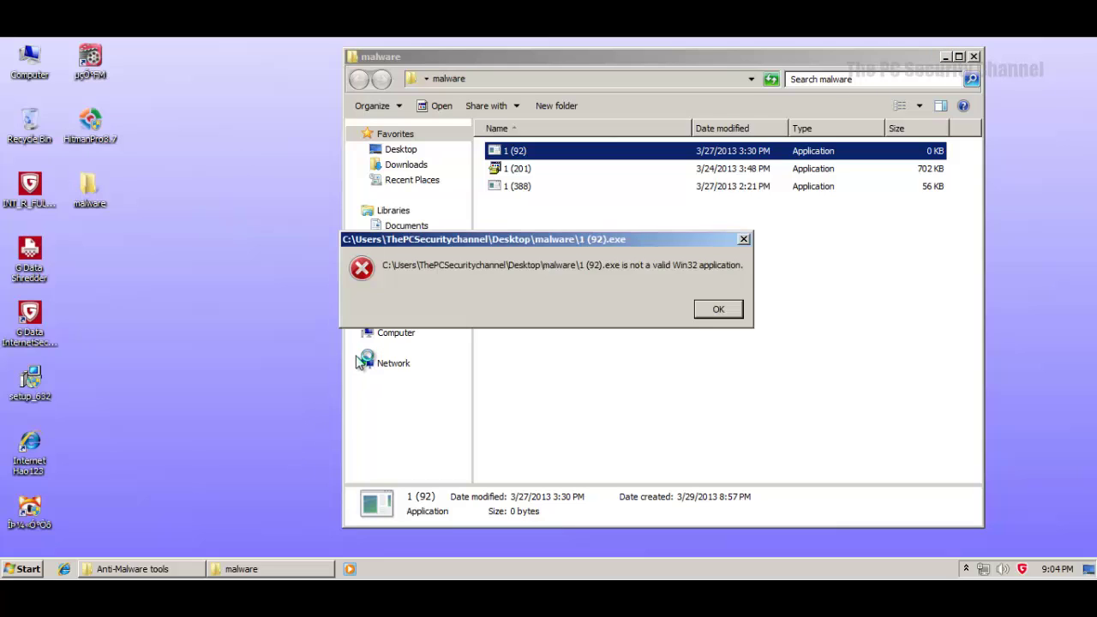
click(726, 312)
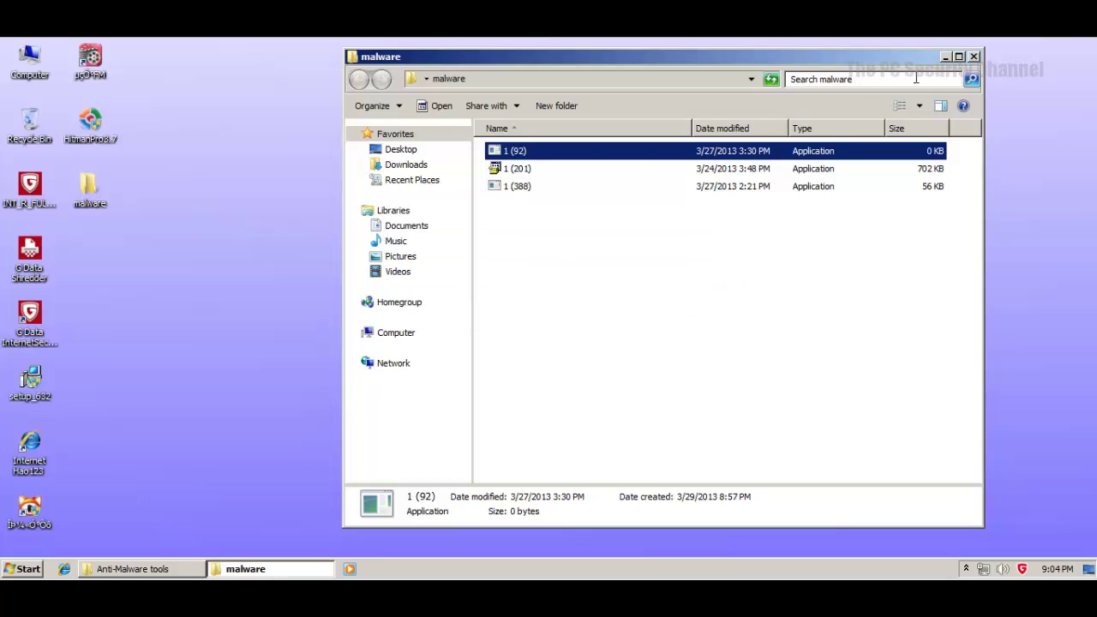
click(944, 56)
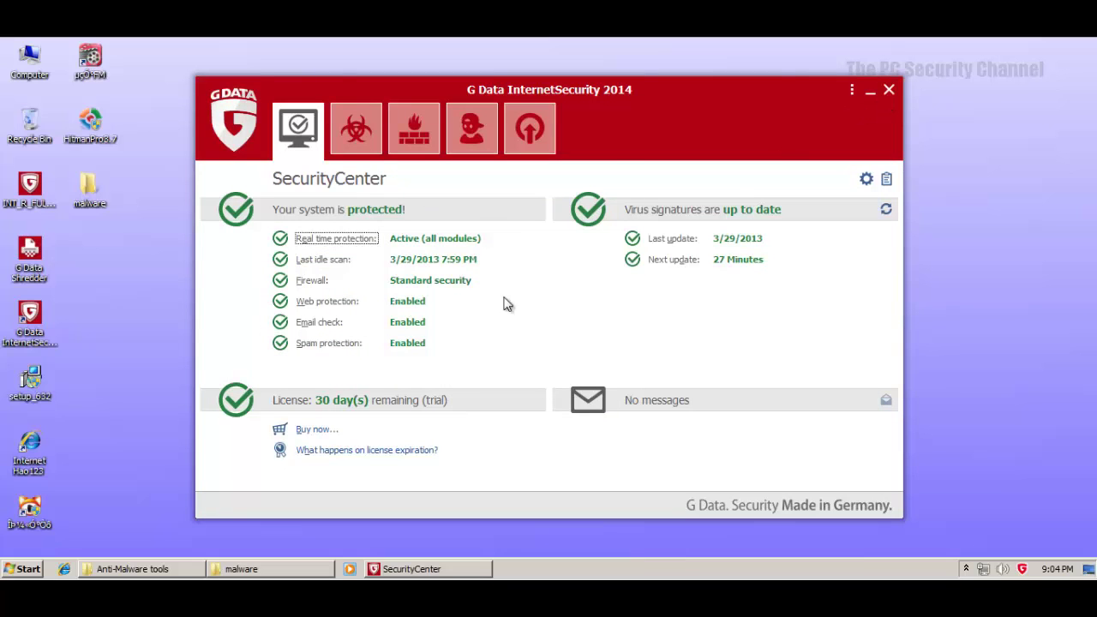
click(889, 89)
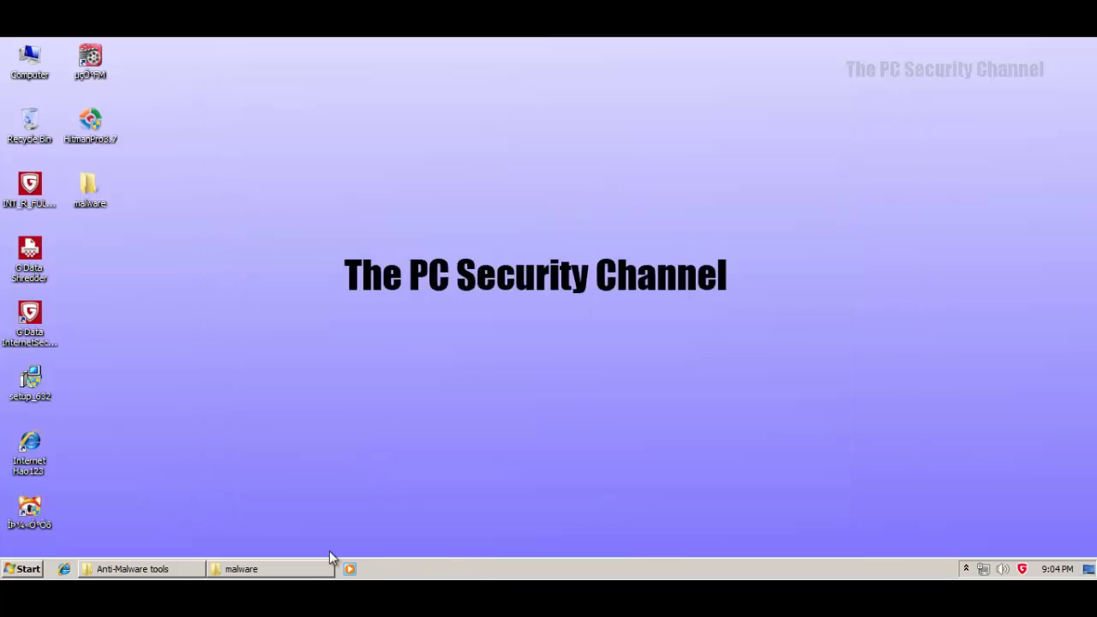
Step: Restore the malware folder window, run 1 (201) from it and reposition the window
click(296, 570)
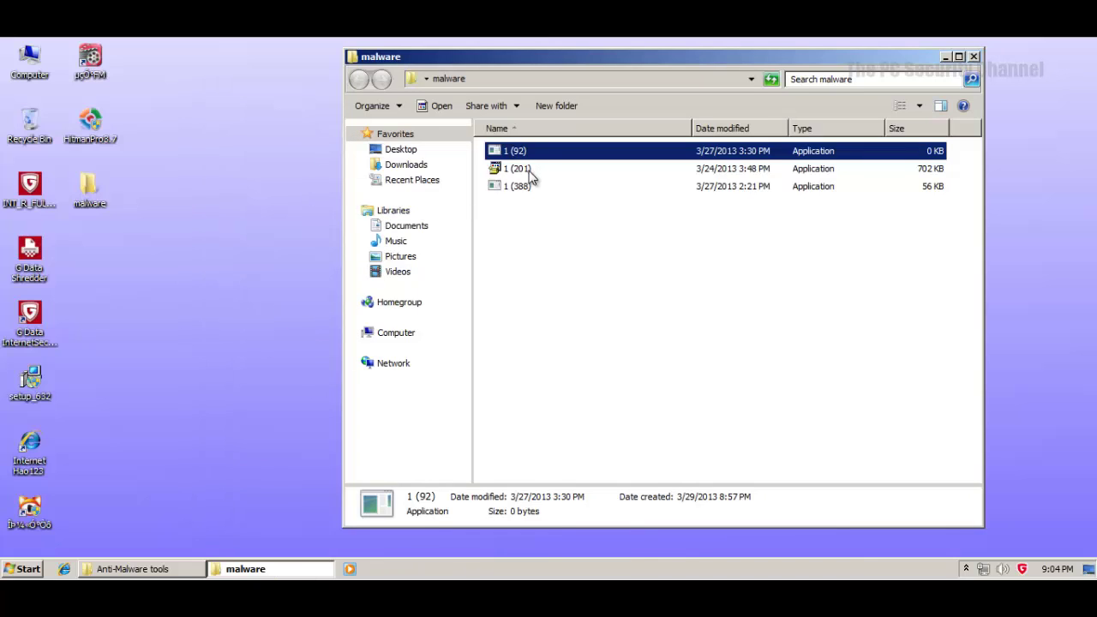
double_click(525, 170)
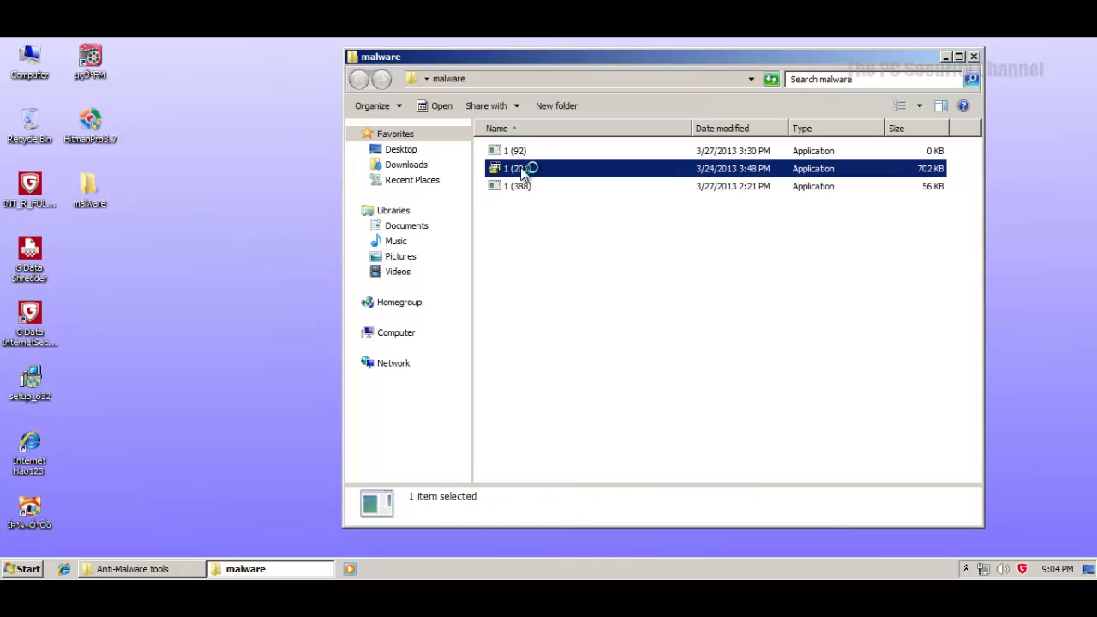
click(519, 151)
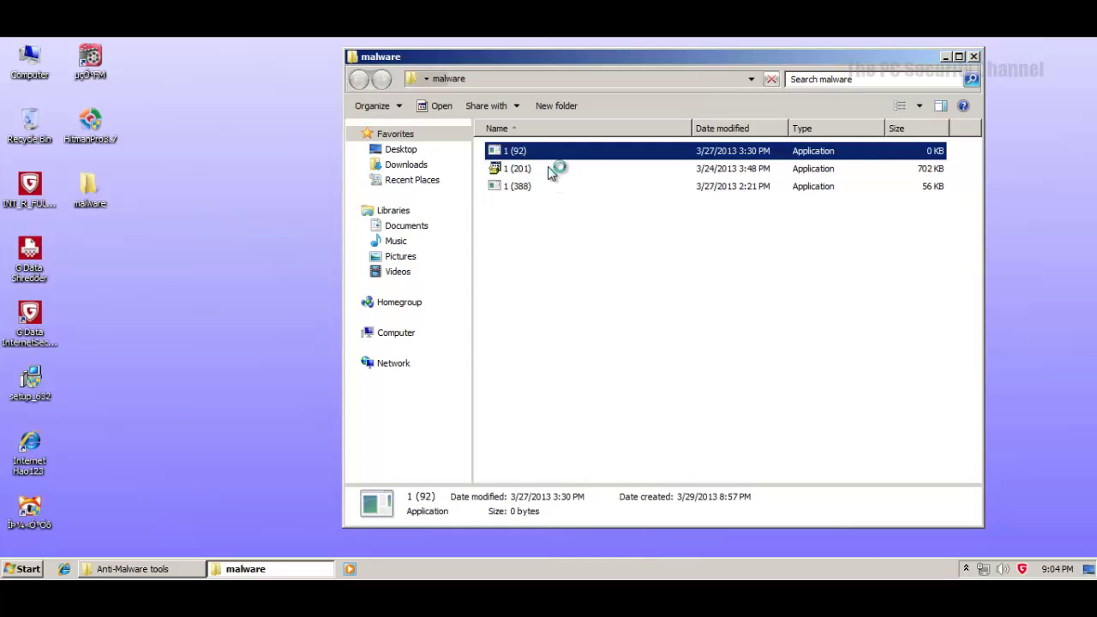
click(547, 170)
click(543, 150)
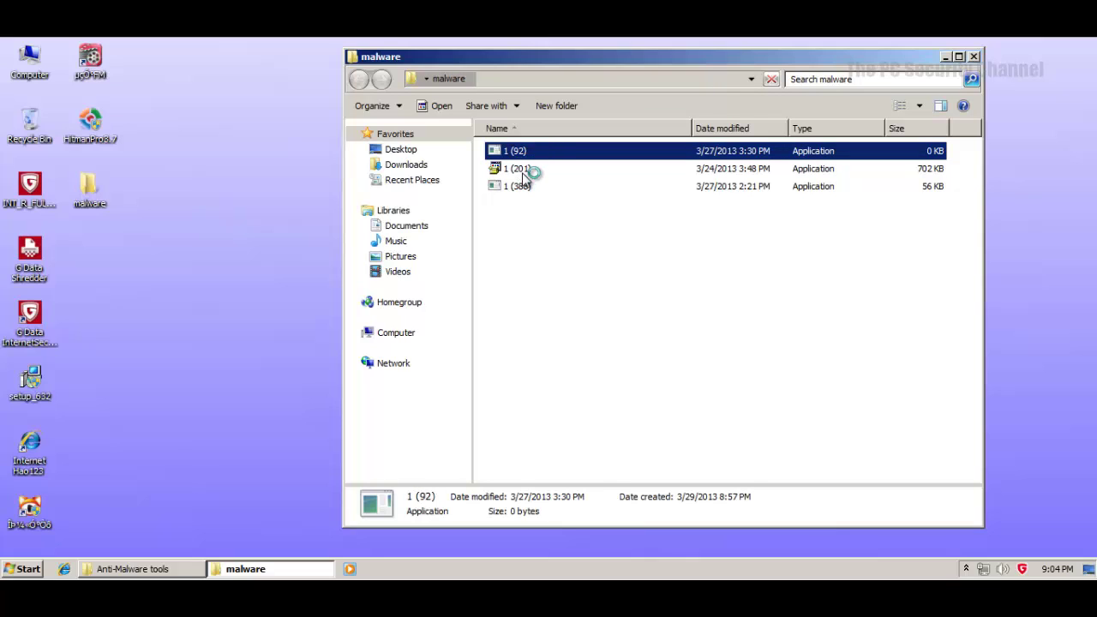
click(524, 170)
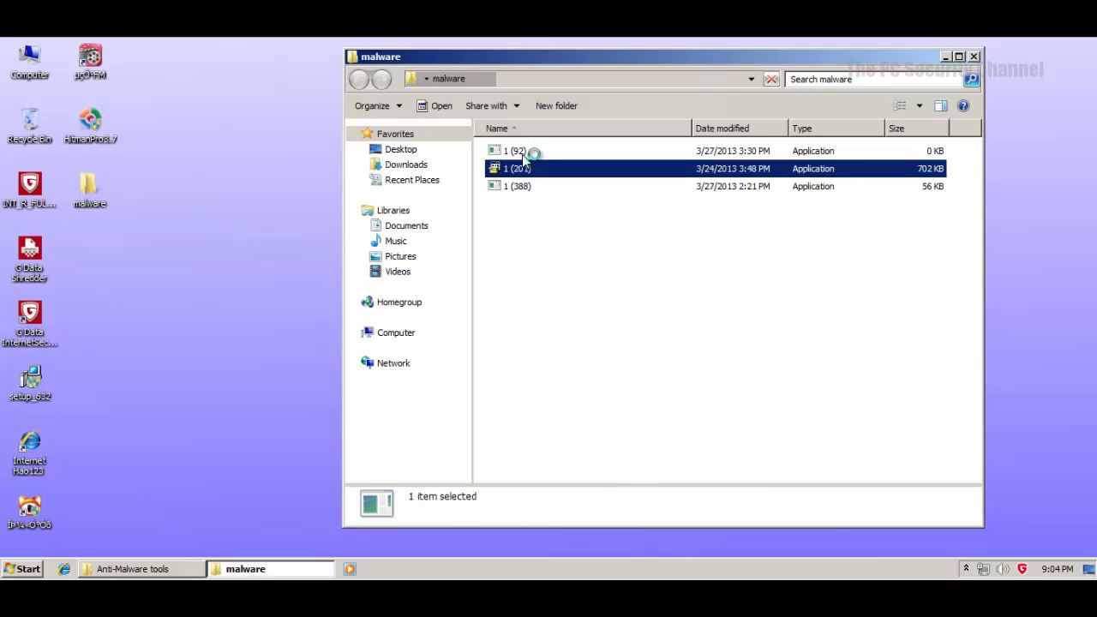
click(522, 150)
click(550, 168)
click(550, 151)
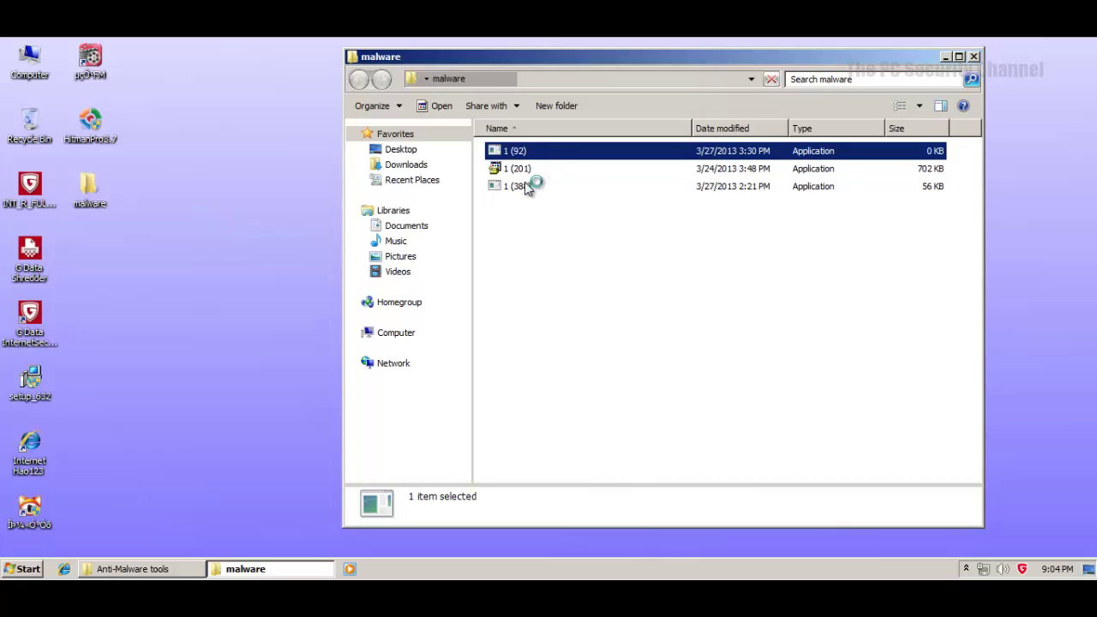
click(515, 168)
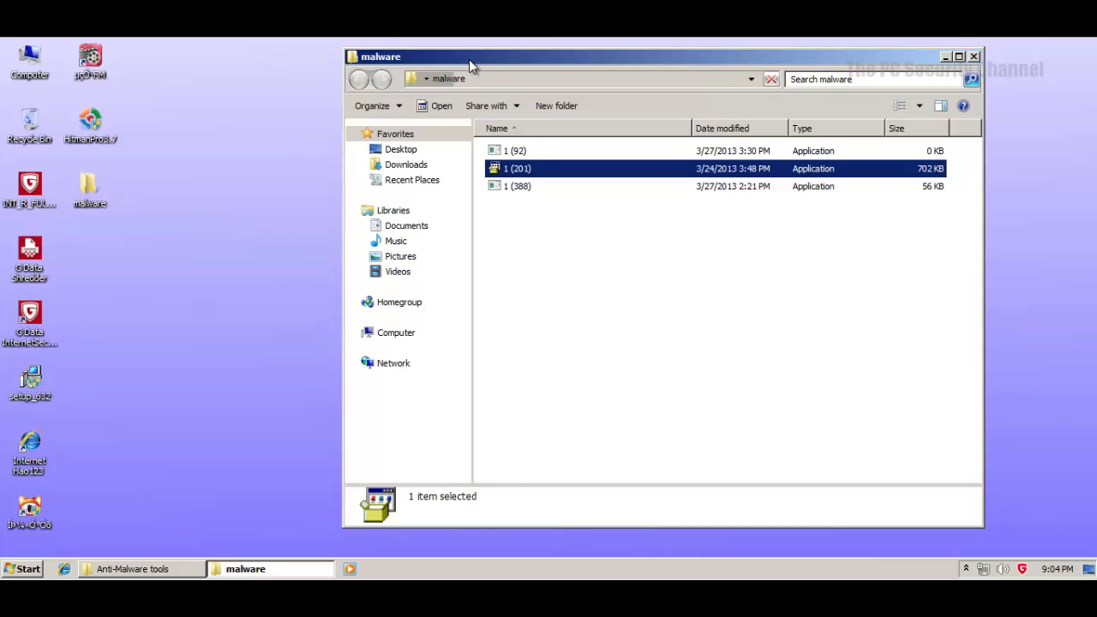
drag(468, 60, 348, 67)
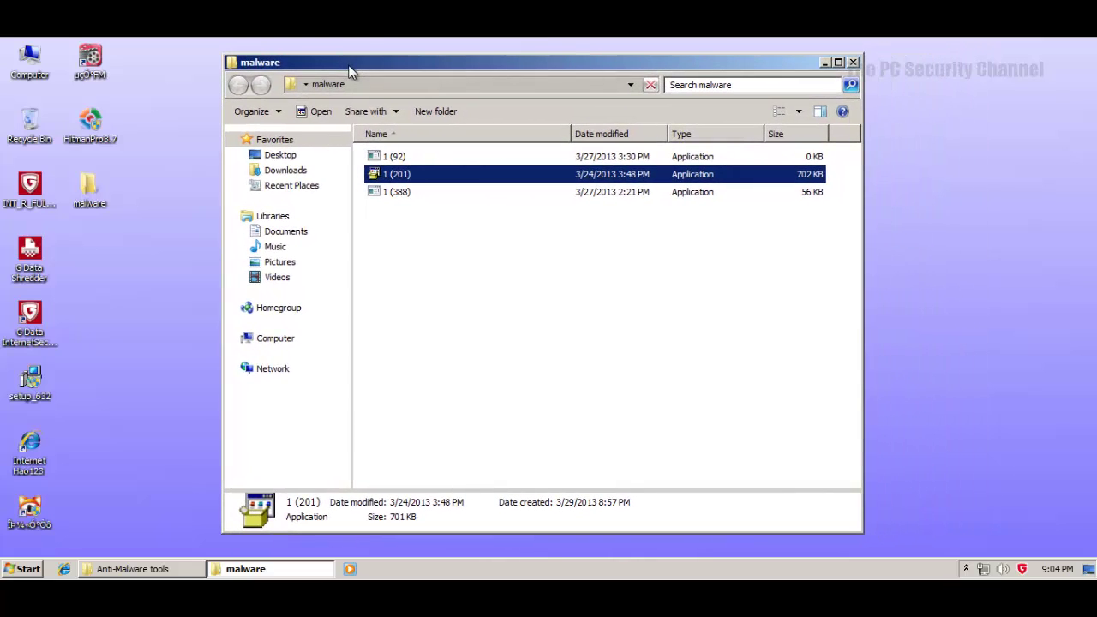
Step: Run 1 (388) from the malware folder, start Task Manager and dismiss the sample's error dialog
click(406, 197)
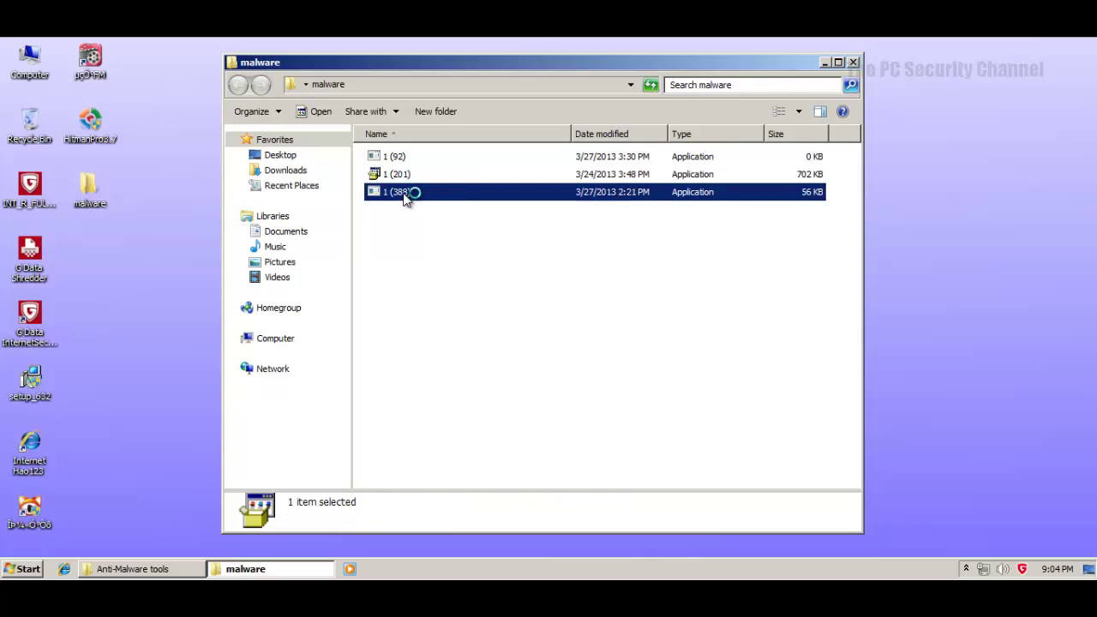
right_click(398, 572)
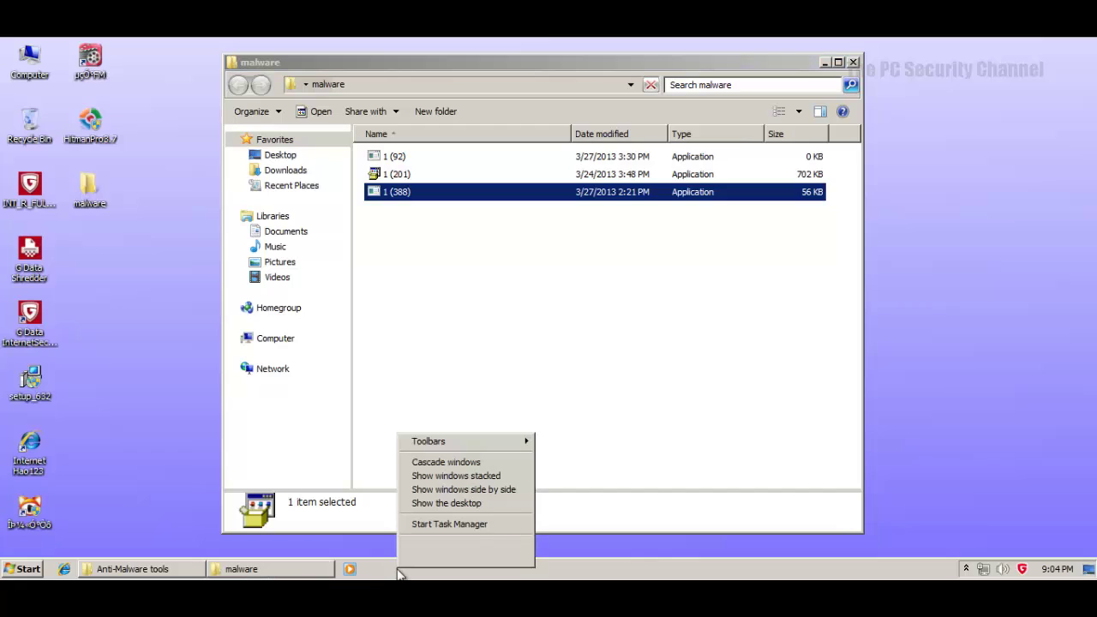
click(433, 523)
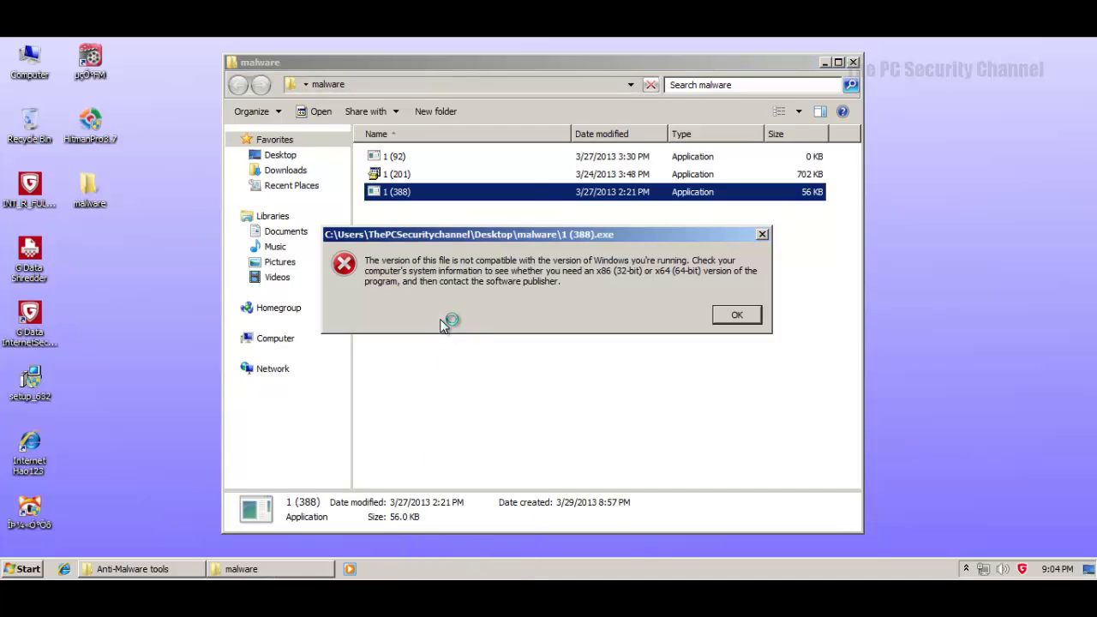
click(735, 315)
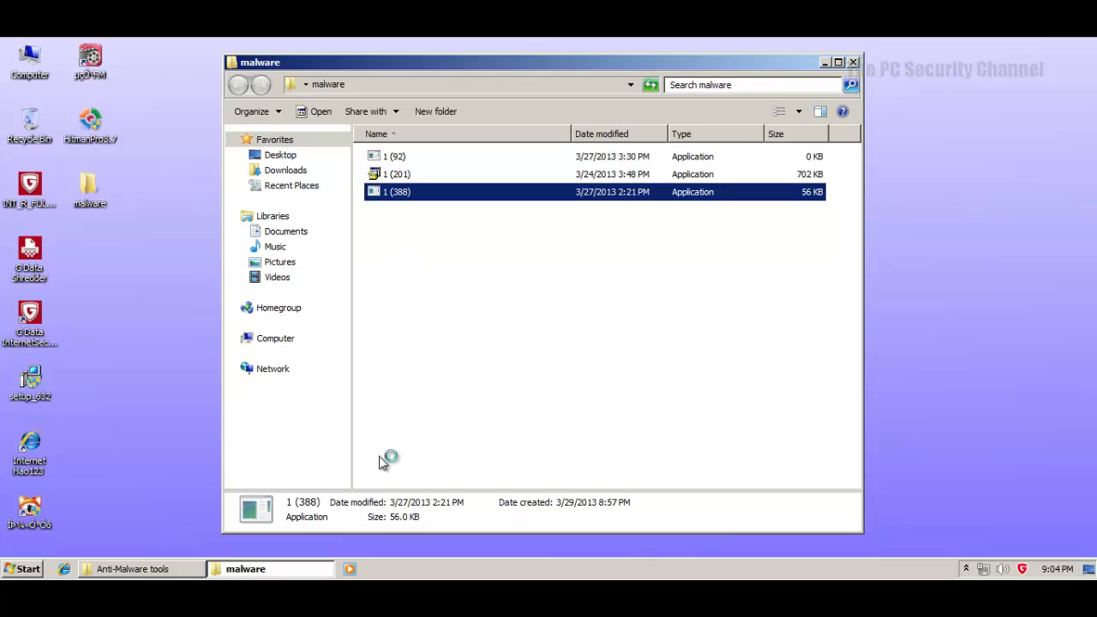
right_click(402, 570)
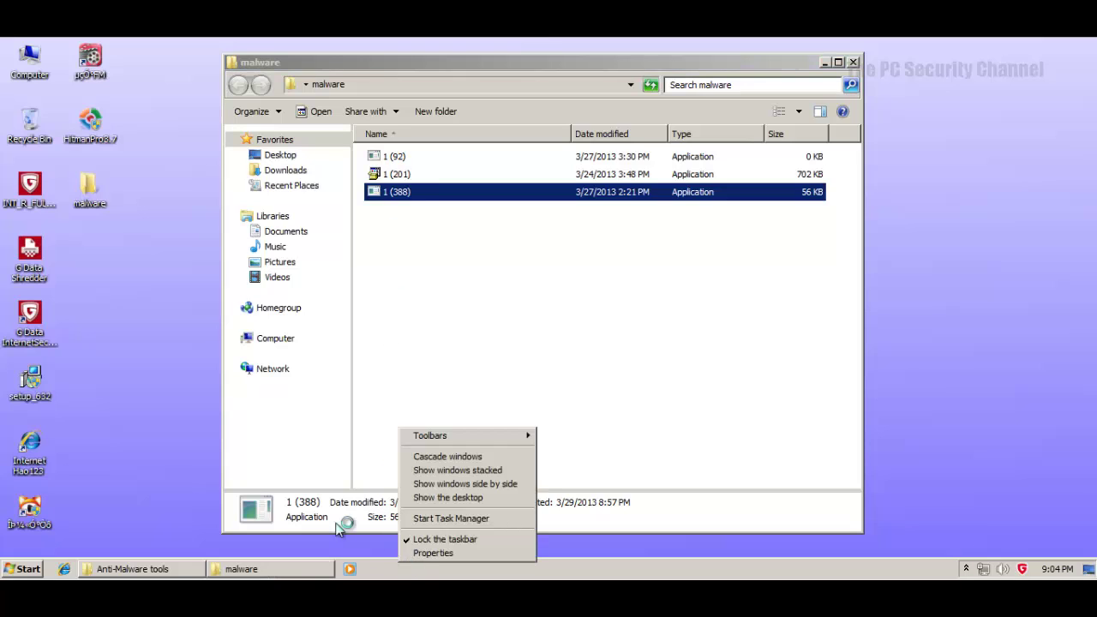
click(260, 463)
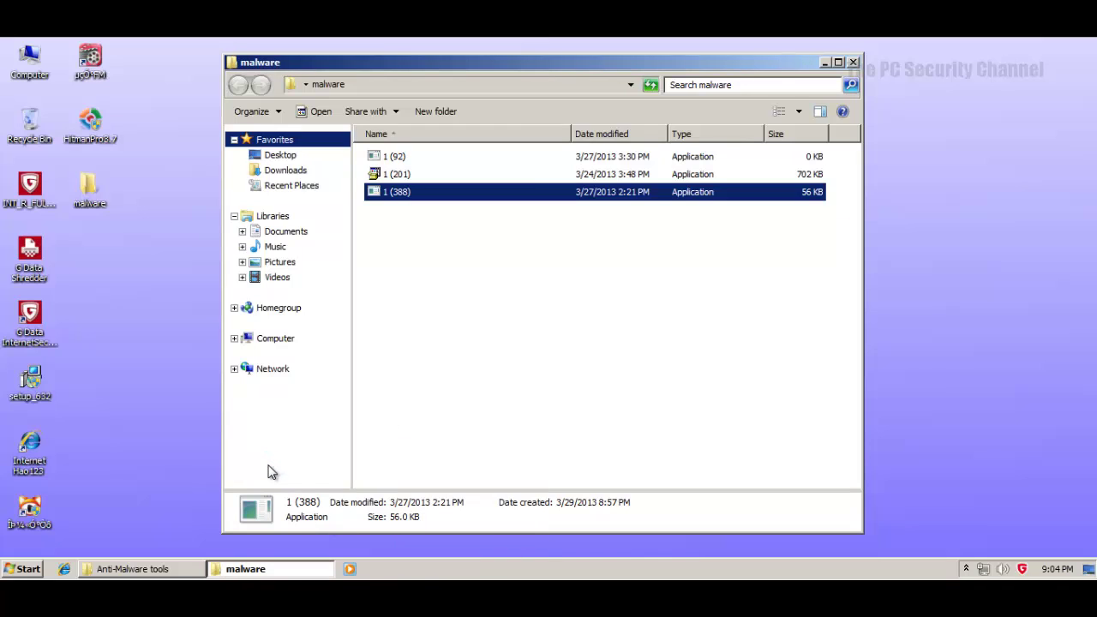
Step: Run 1 (201) from the malware folder again and bring Windows Task Manager to the front
click(419, 175)
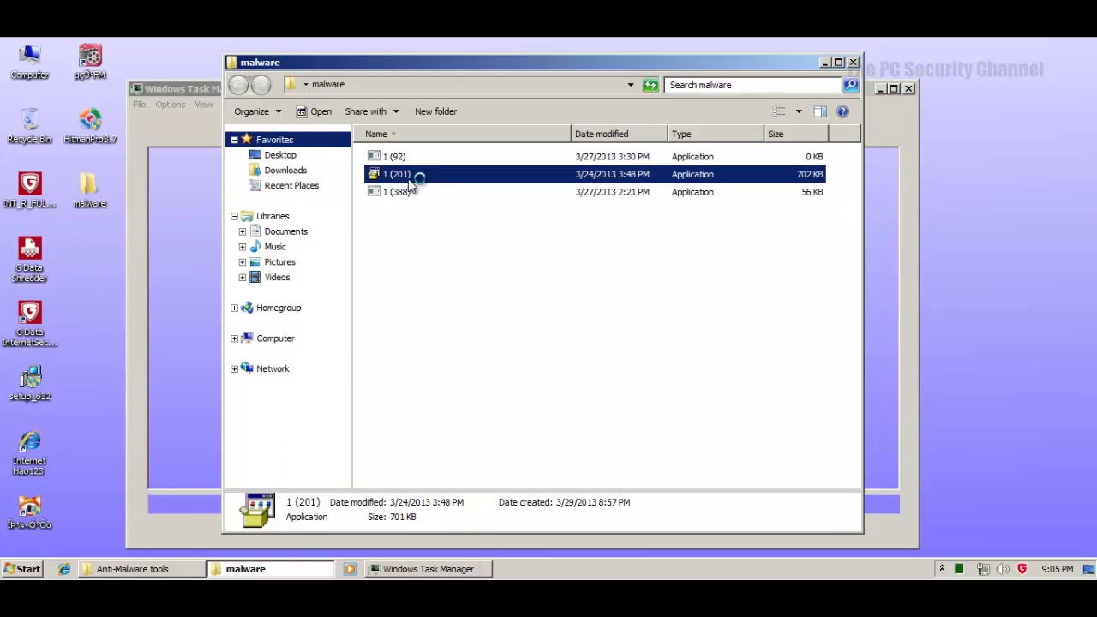
click(206, 88)
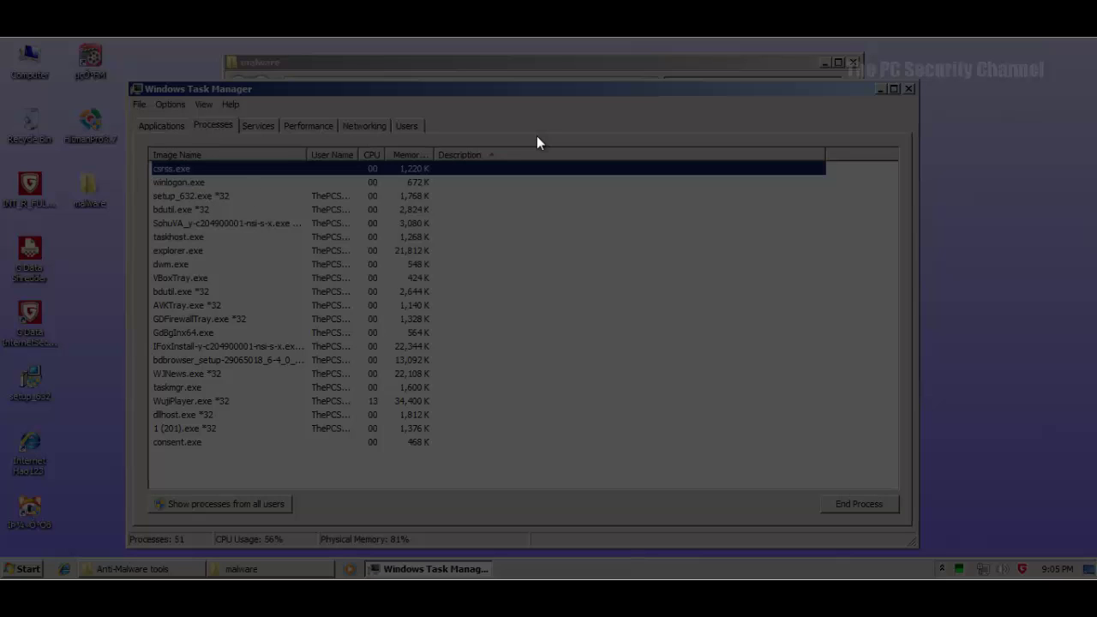
click(611, 319)
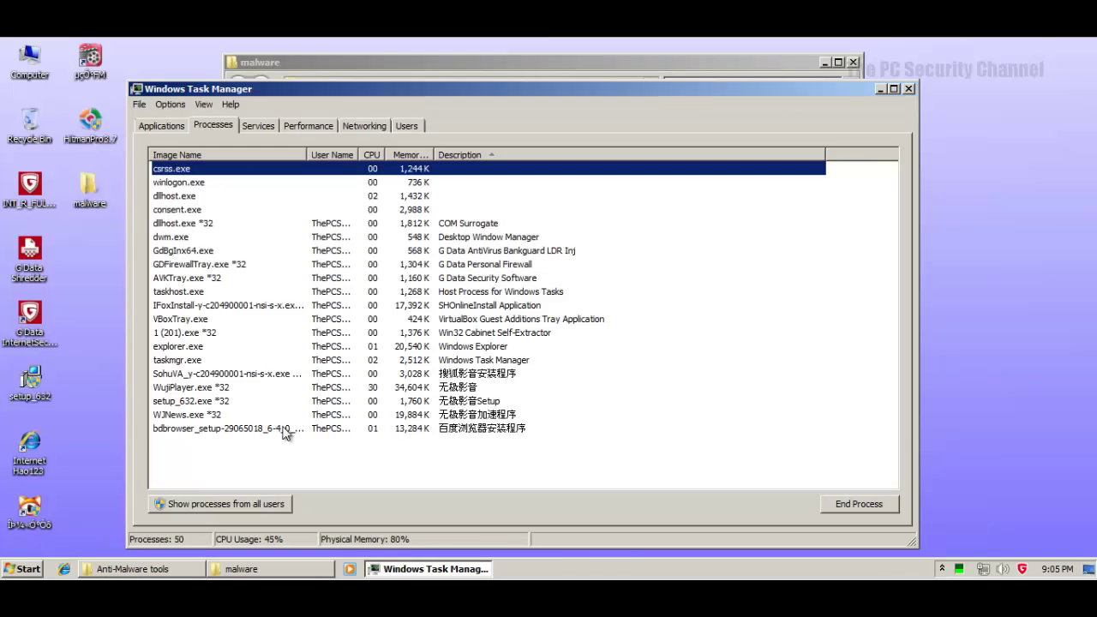
Step: Examine the running processes, including 1 (201).exe, setup_632.exe and the SohuVA installer, and close Task Manager
click(199, 334)
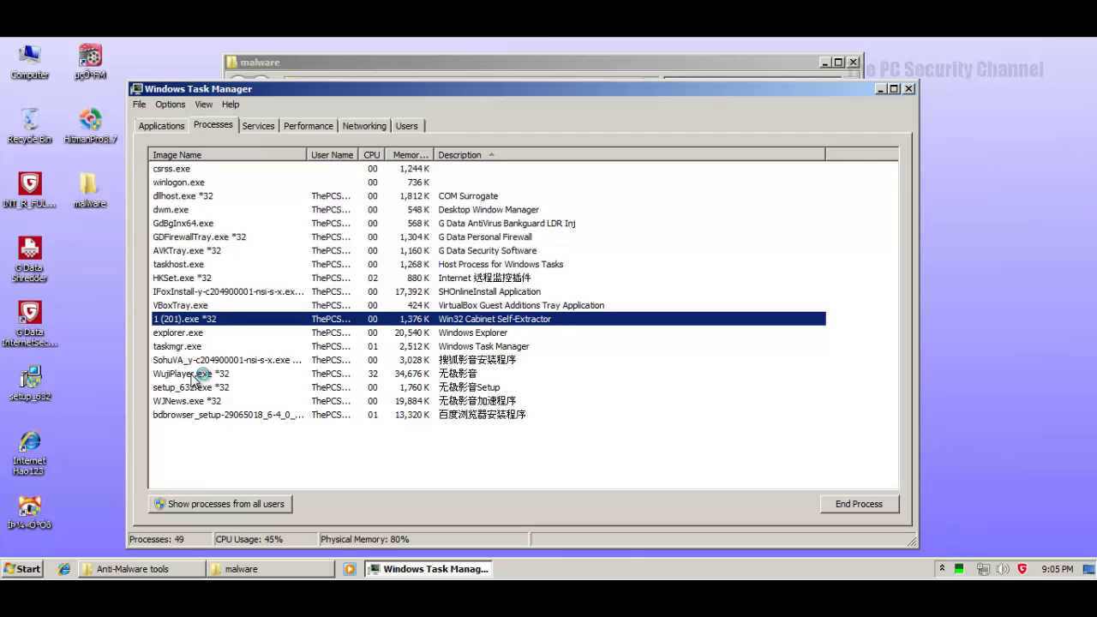
click(192, 401)
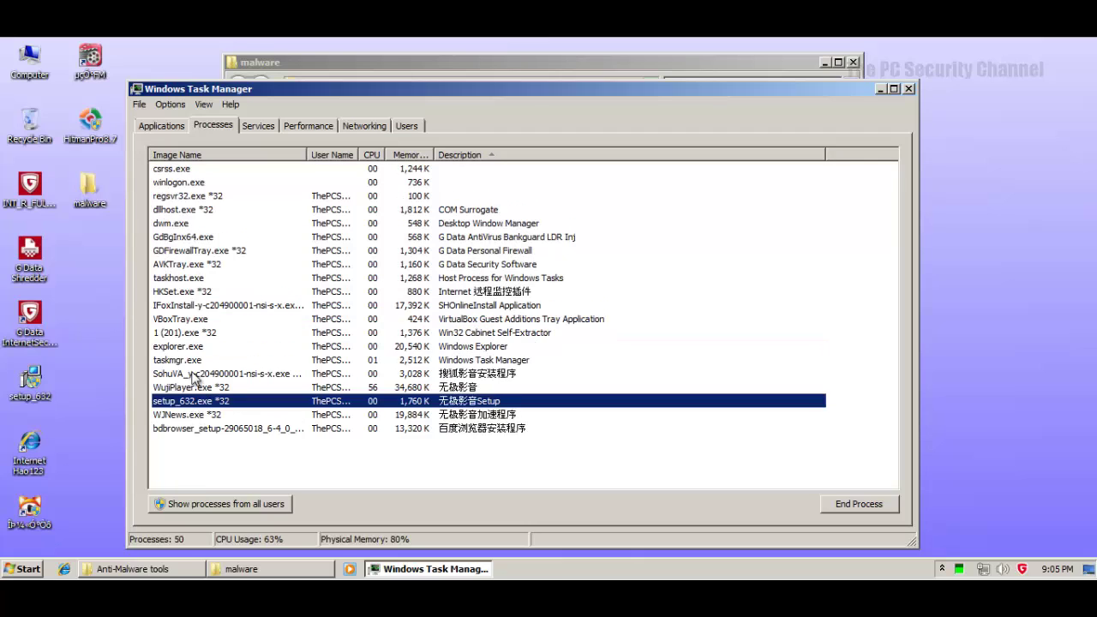
click(191, 366)
click(192, 374)
click(374, 346)
click(370, 374)
click(246, 387)
click(225, 400)
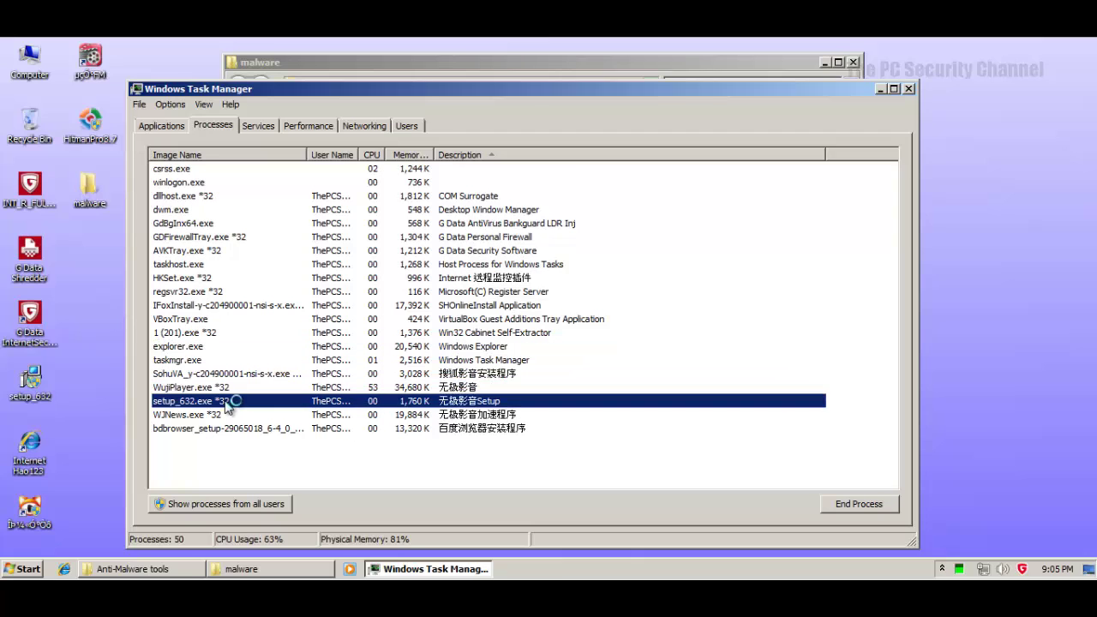
click(228, 373)
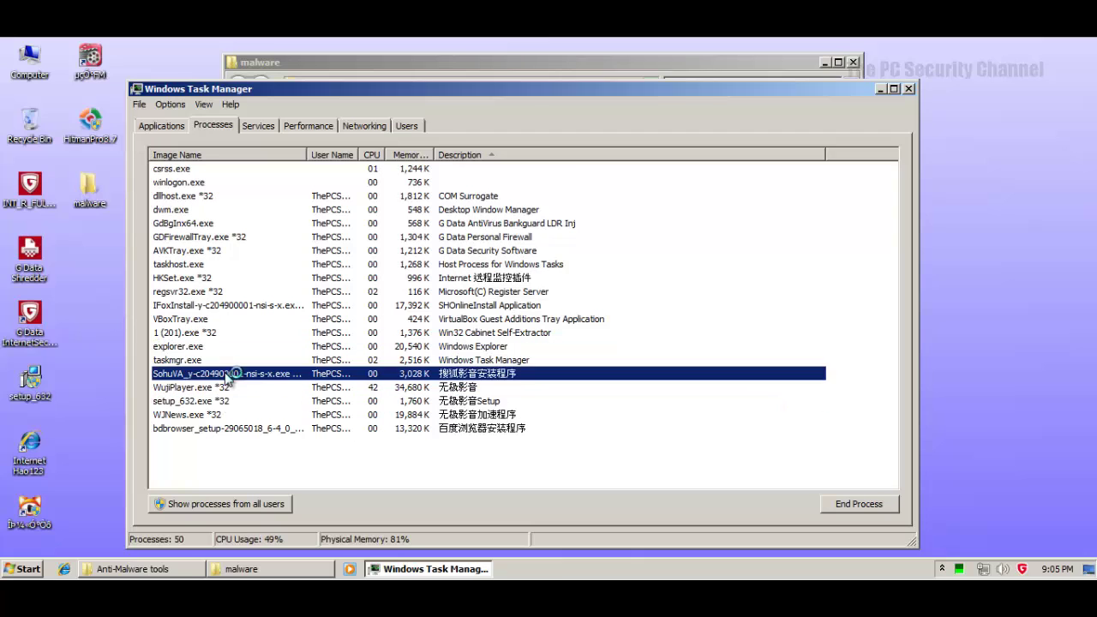
click(249, 291)
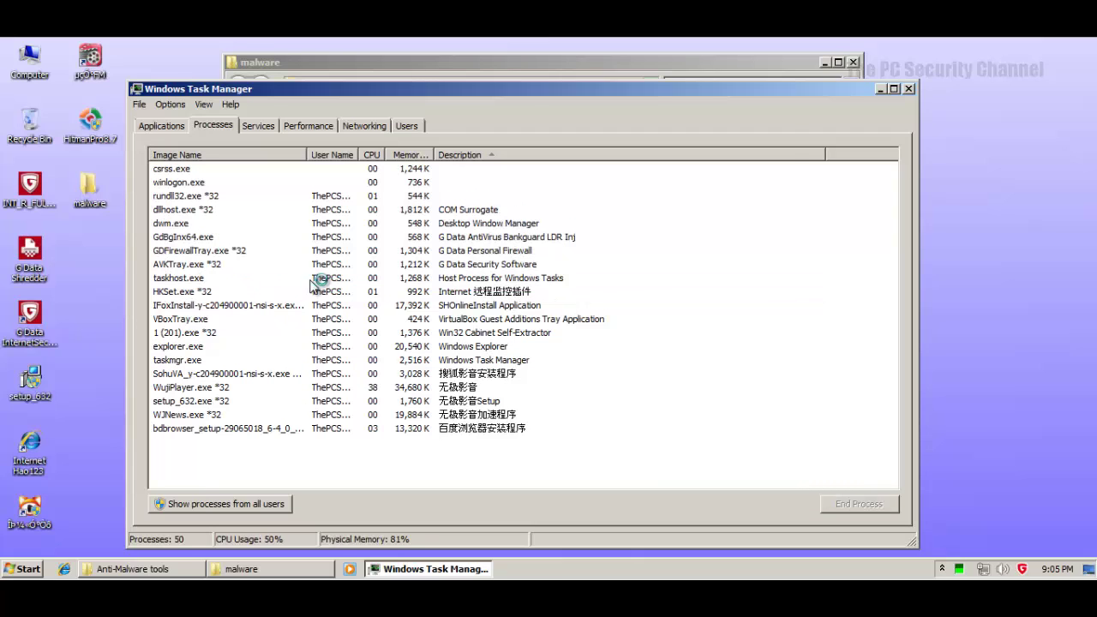
click(320, 239)
click(290, 332)
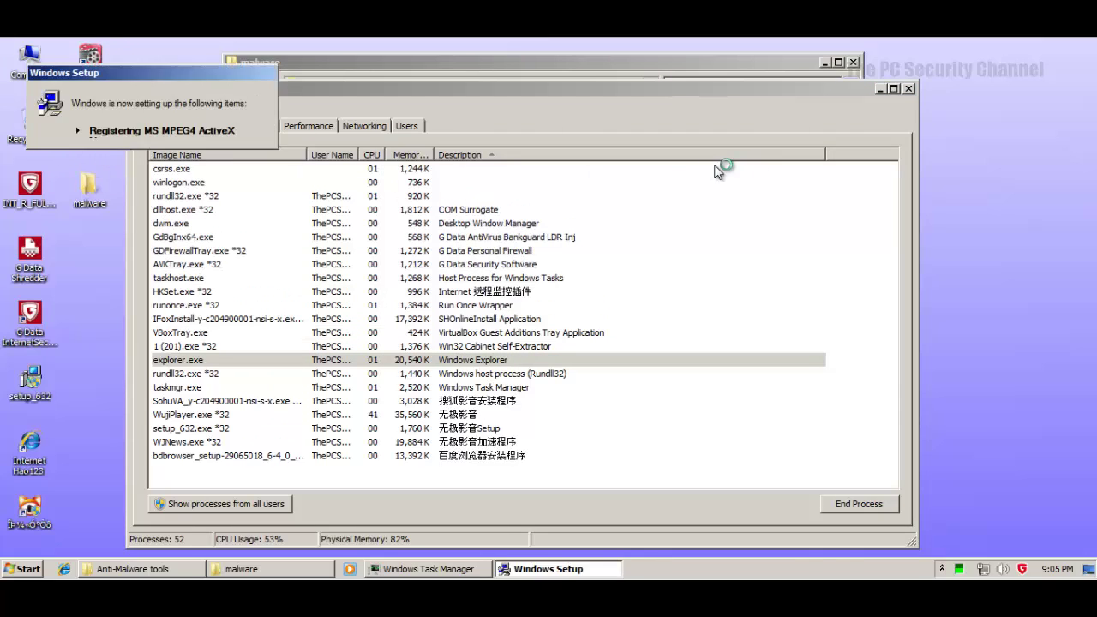
click(908, 88)
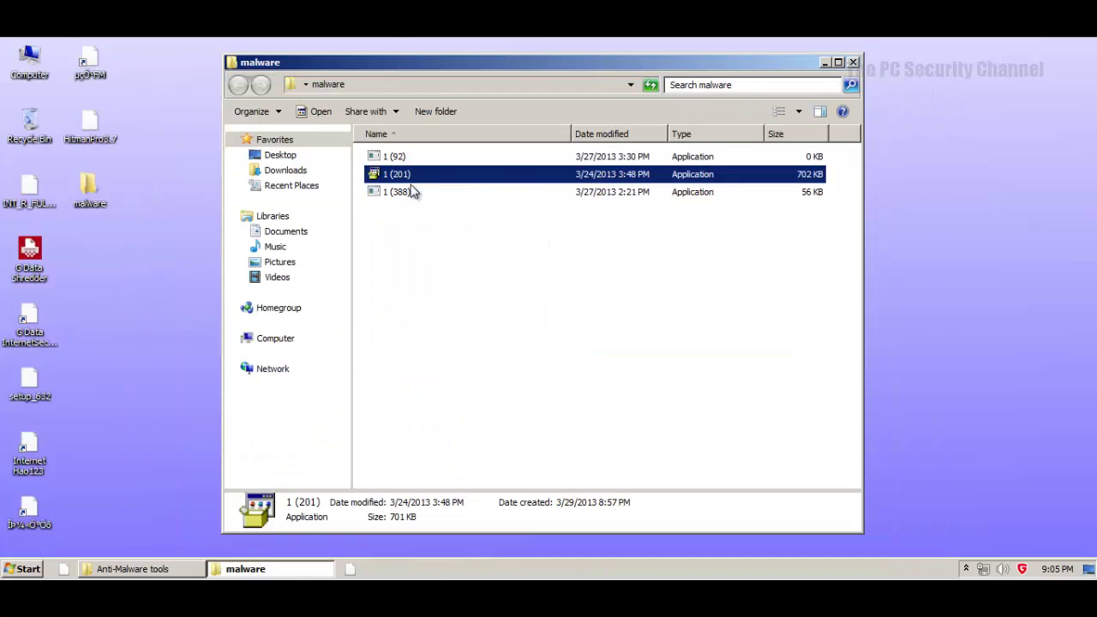
Step: Clear the selection in the malware folder and refresh its file listing
drag(411, 191, 357, 233)
click(489, 243)
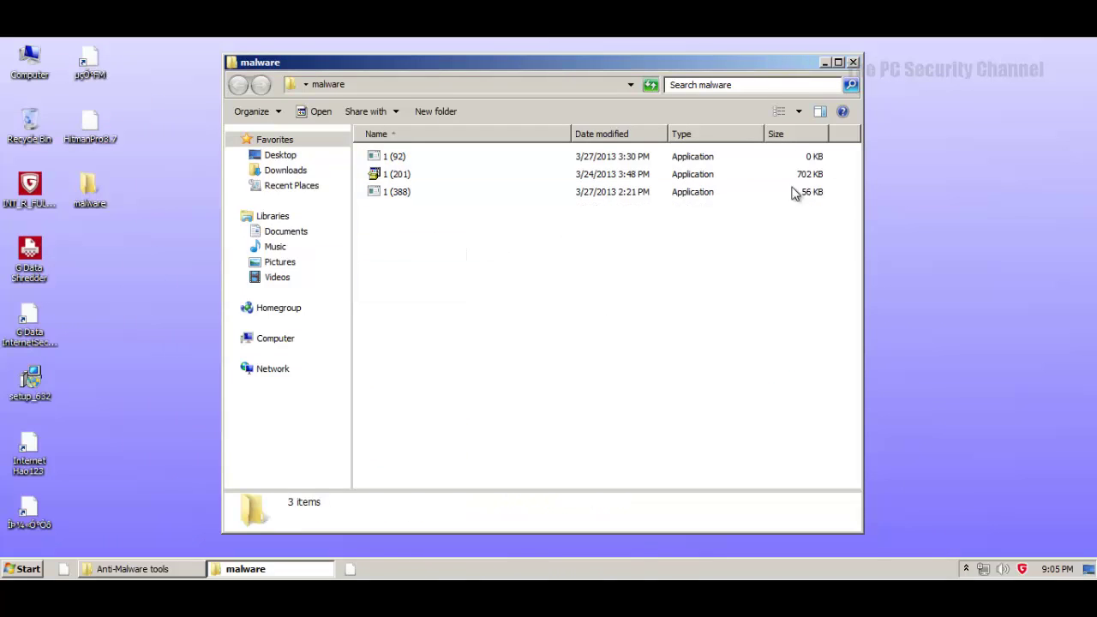
right_click(490, 236)
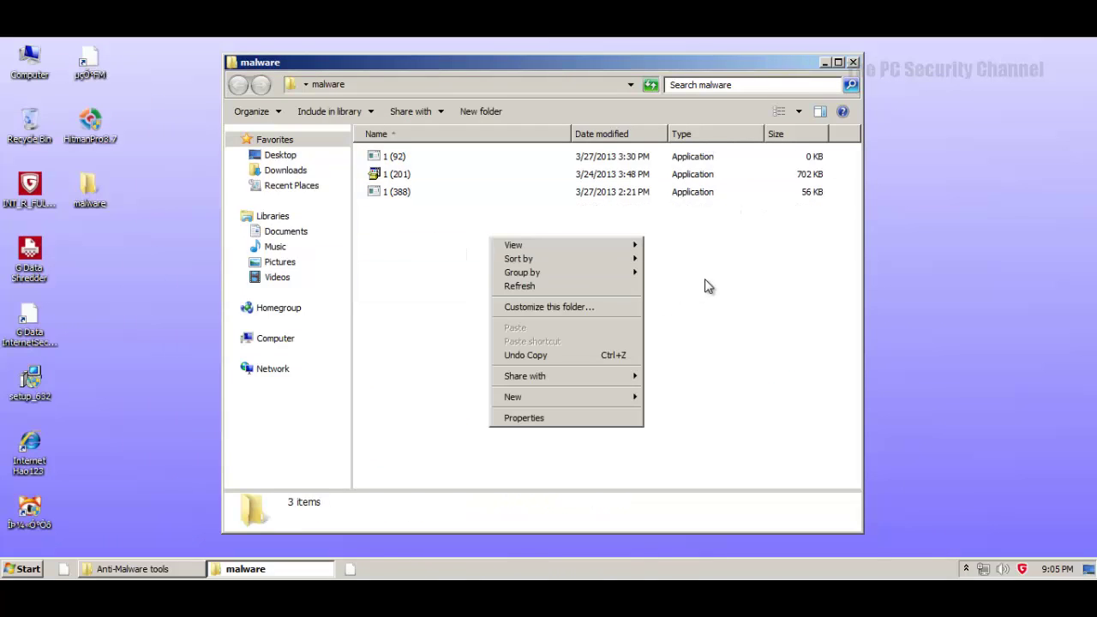
click(597, 284)
Step: Close the malware folder window, and restore and close the Anti-Malware tools folder window
click(853, 62)
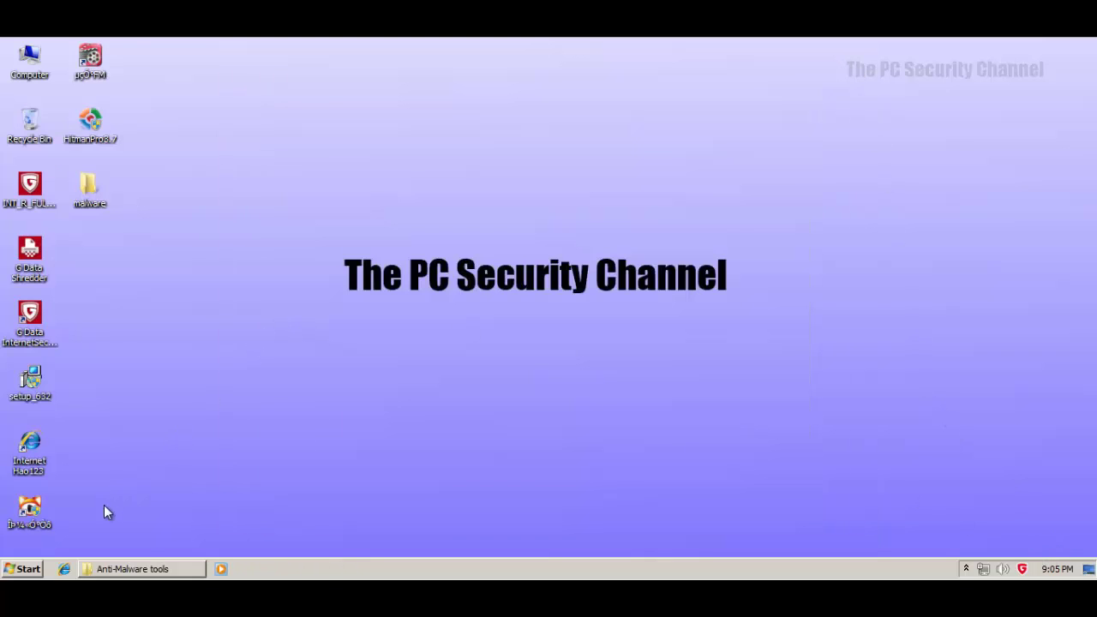
click(150, 567)
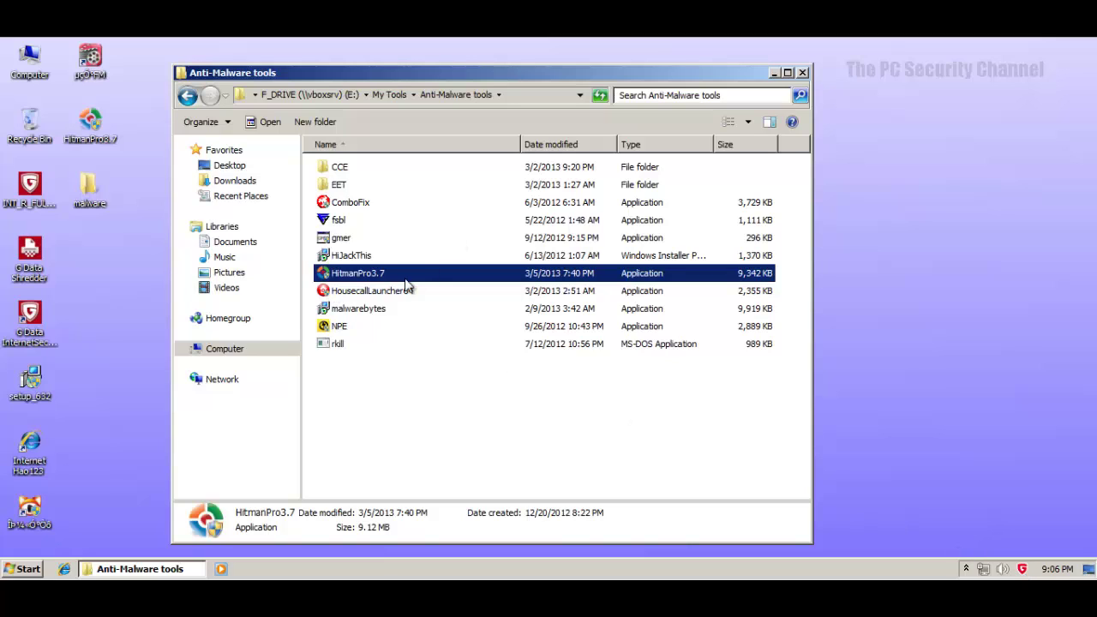
click(802, 73)
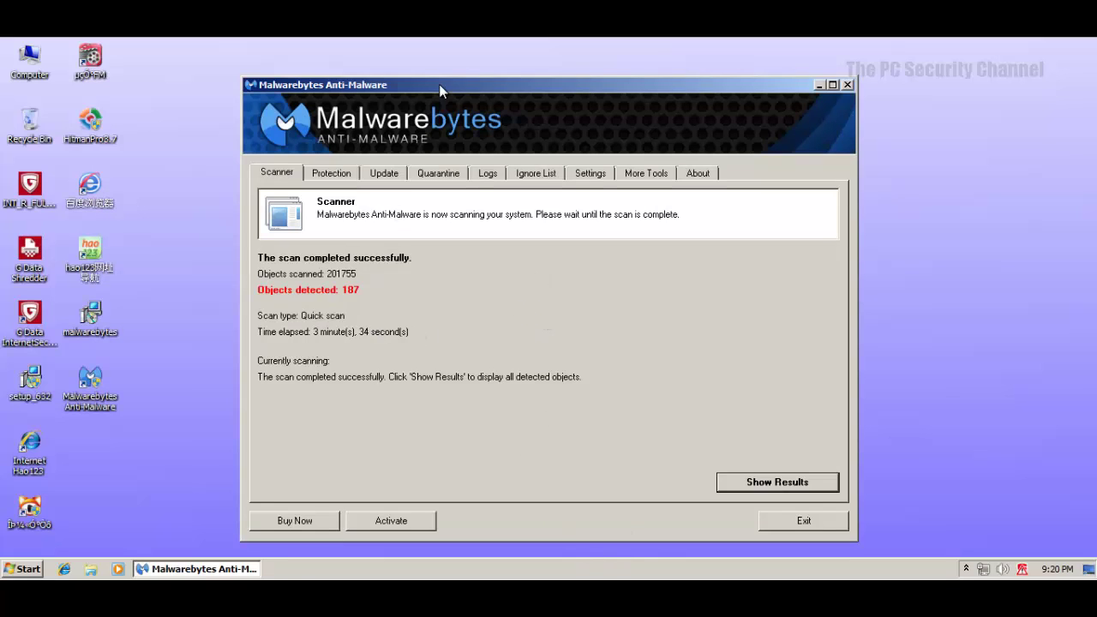
Step: Show the completed quick scan's results in Malwarebytes Anti-Malware and widen the Item column to reveal the full file paths
drag(439, 84, 428, 72)
click(720, 473)
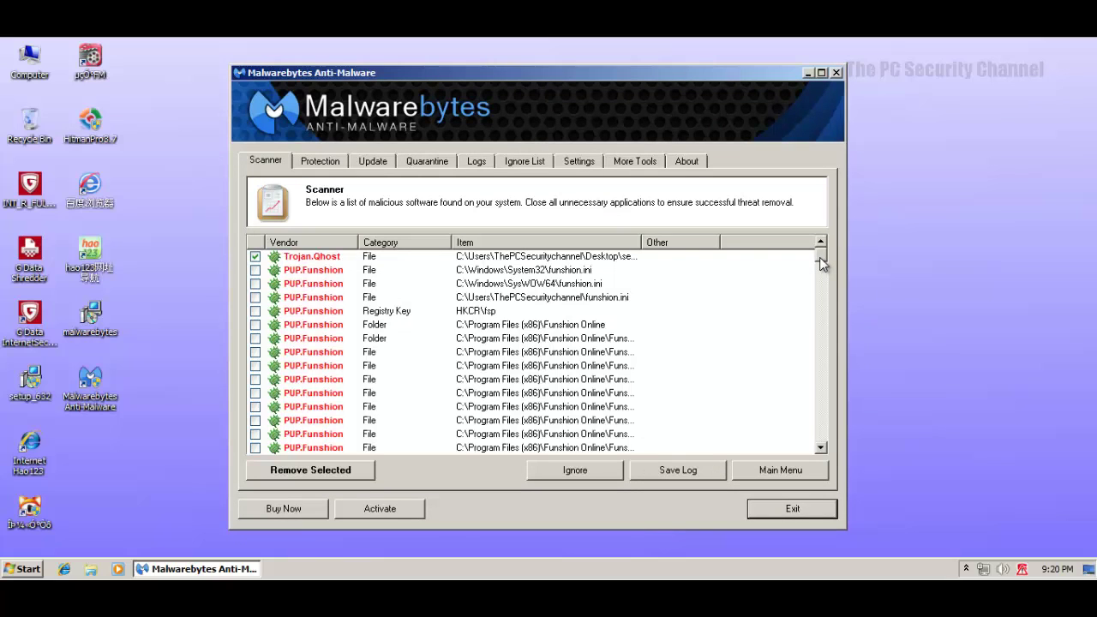
click(660, 259)
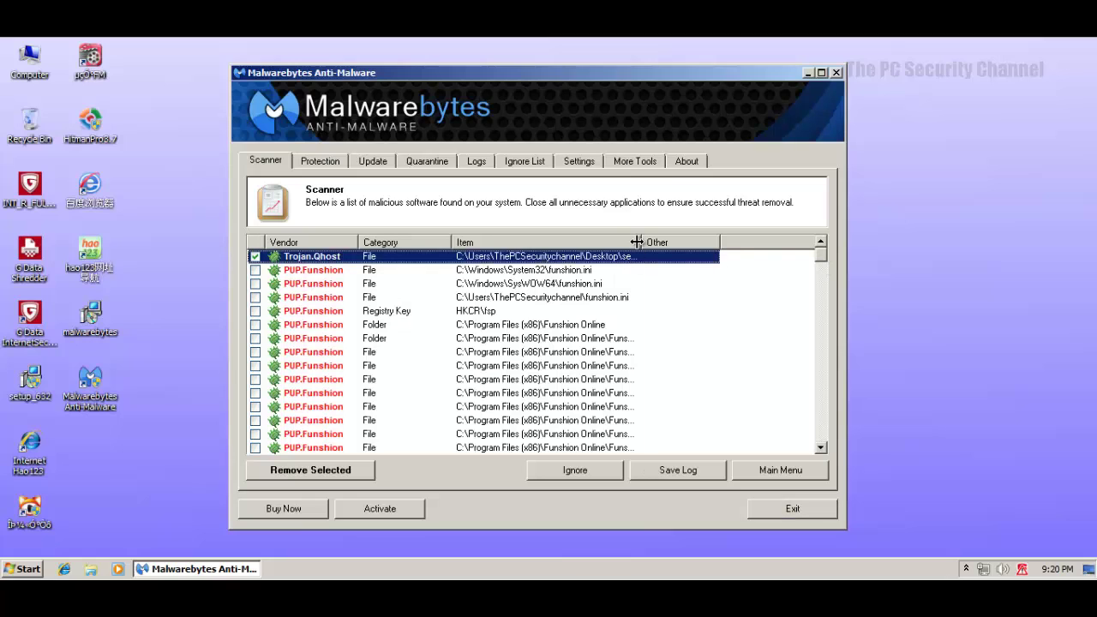
drag(638, 242, 798, 244)
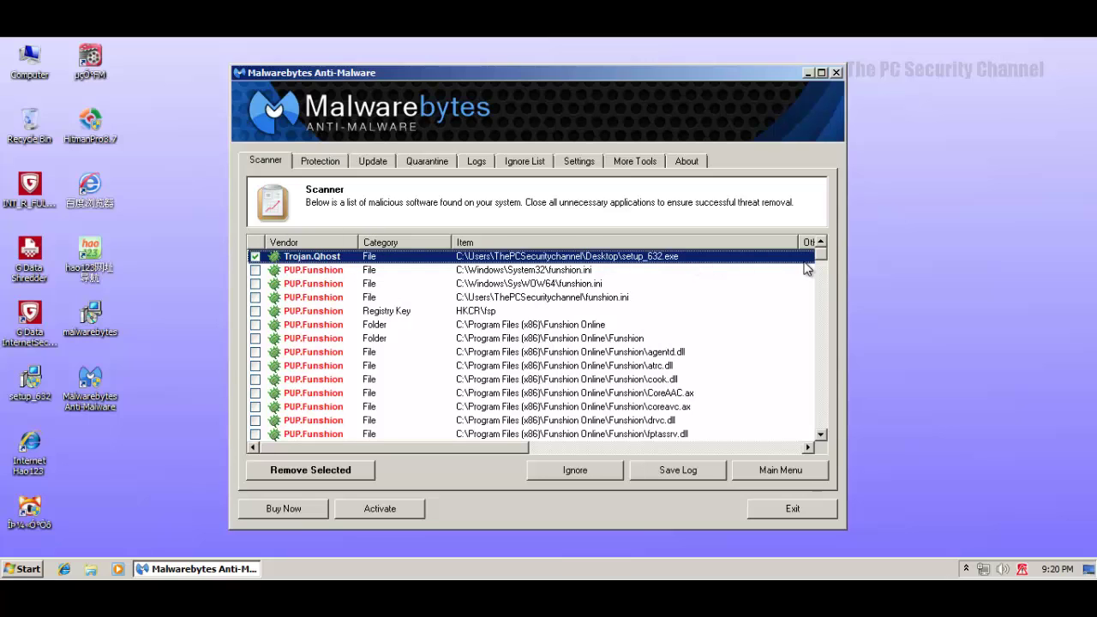
Step: Examine the PUP.Funshion detections and their file paths throughout the Malwarebytes results list
click(501, 271)
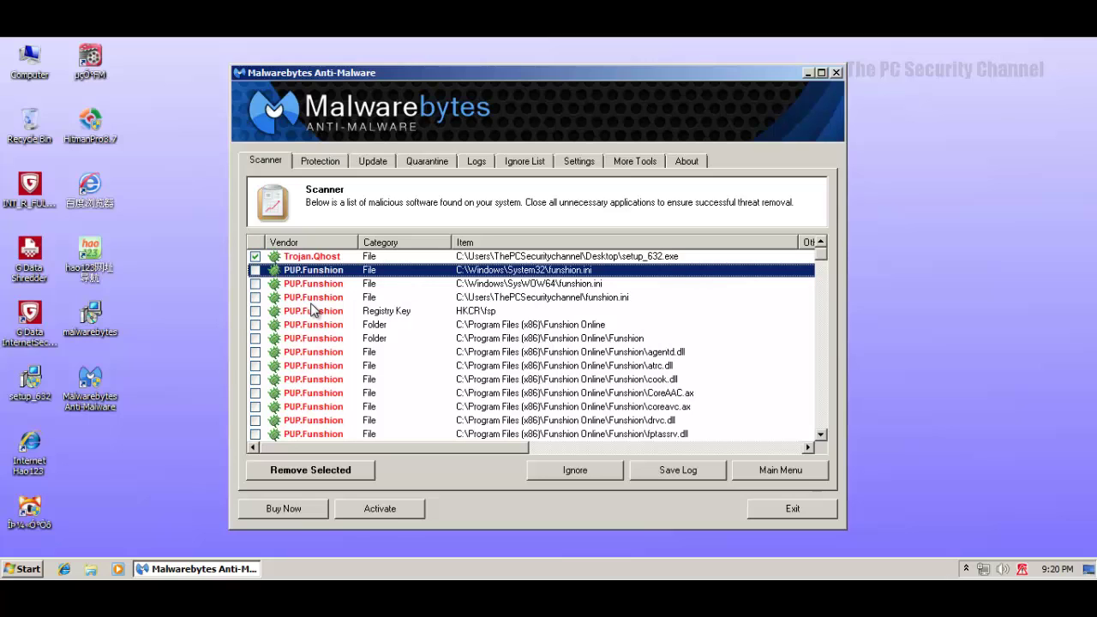
scroll(335, 301, down, 1)
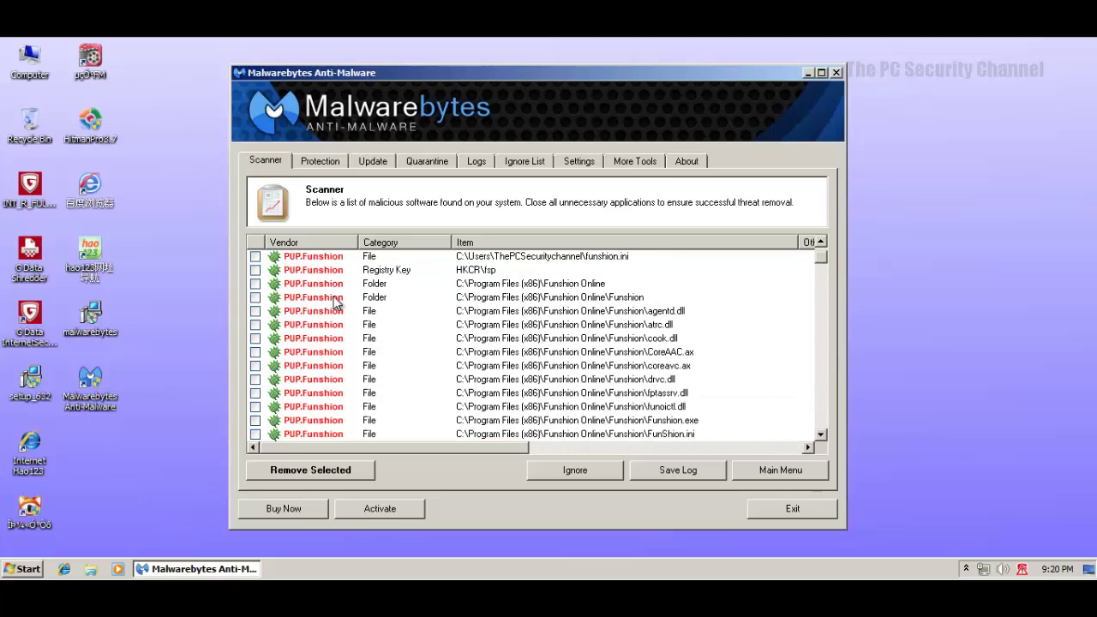
scroll(335, 302, down, 4)
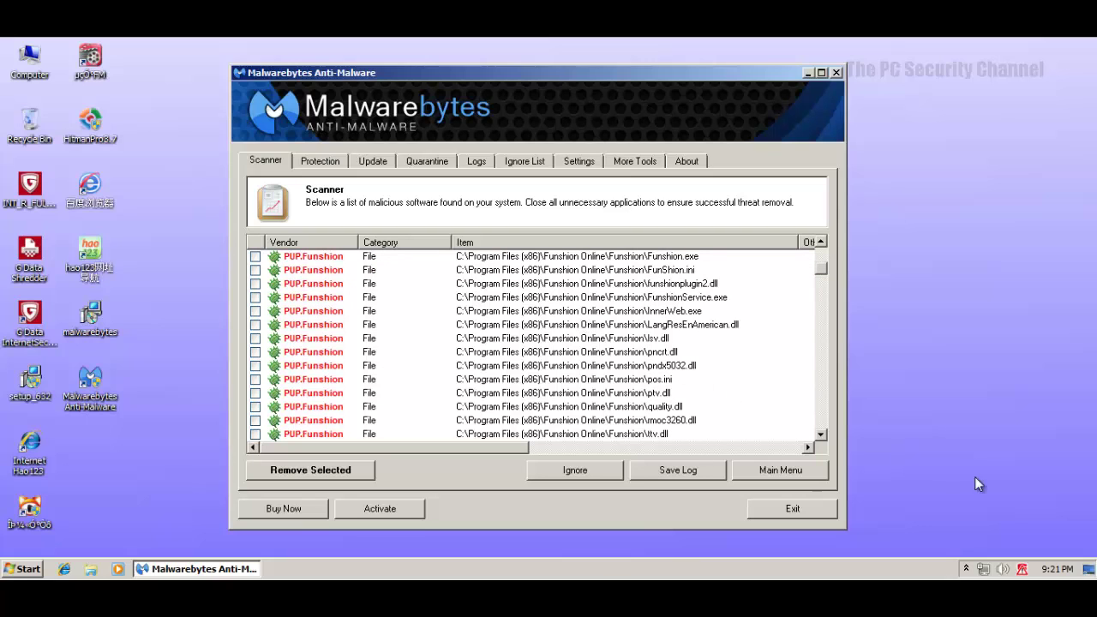
click(432, 298)
scroll(432, 304, down, 3)
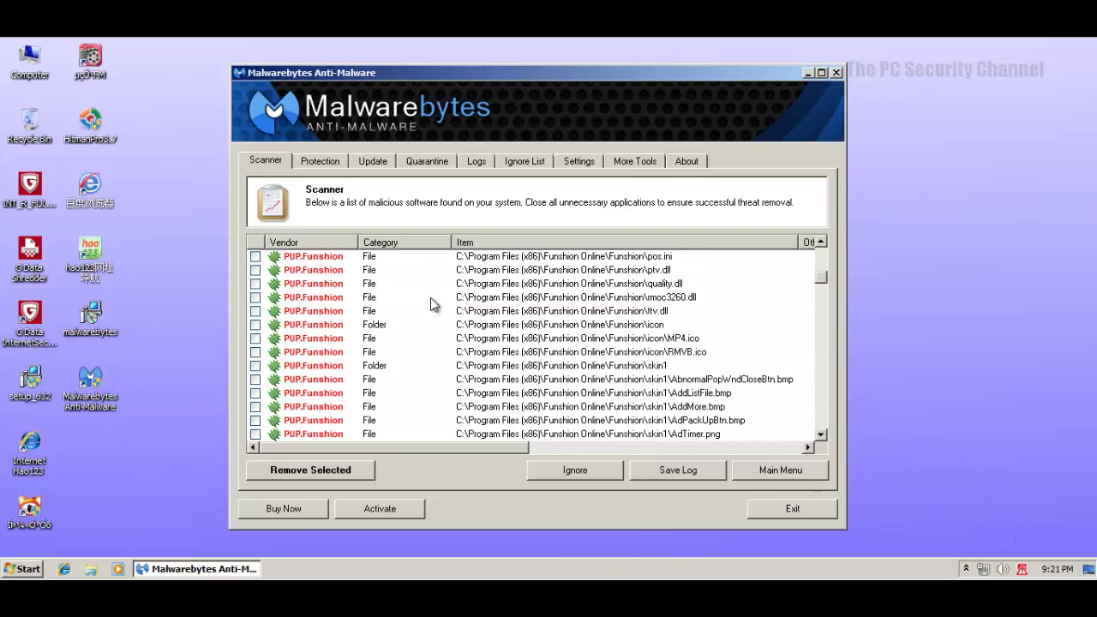
scroll(433, 296, down, 6)
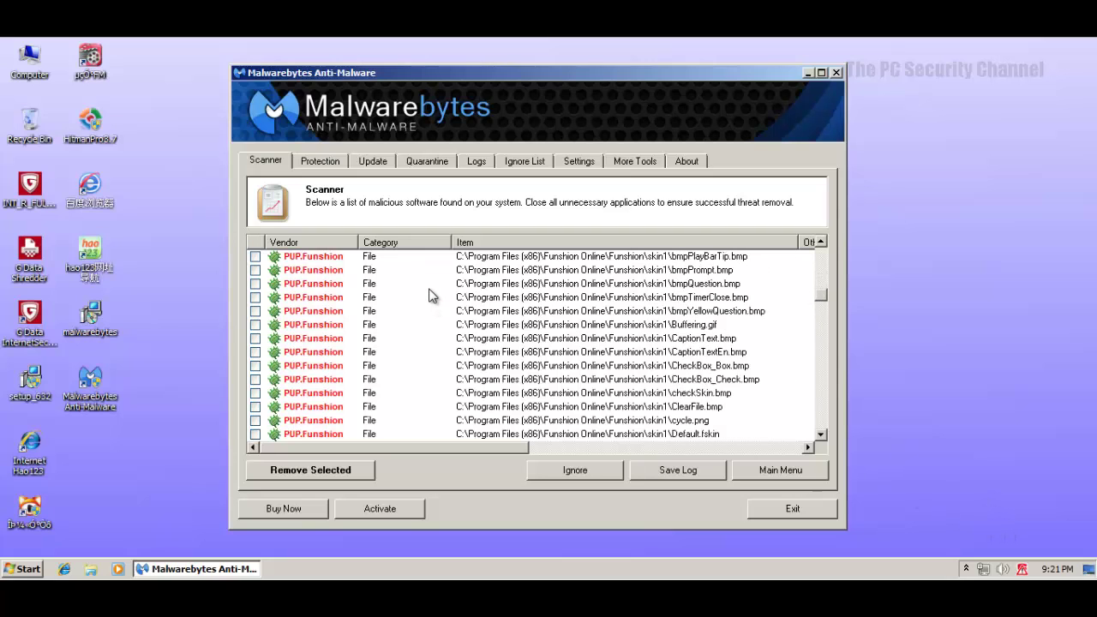
scroll(433, 296, down, 10)
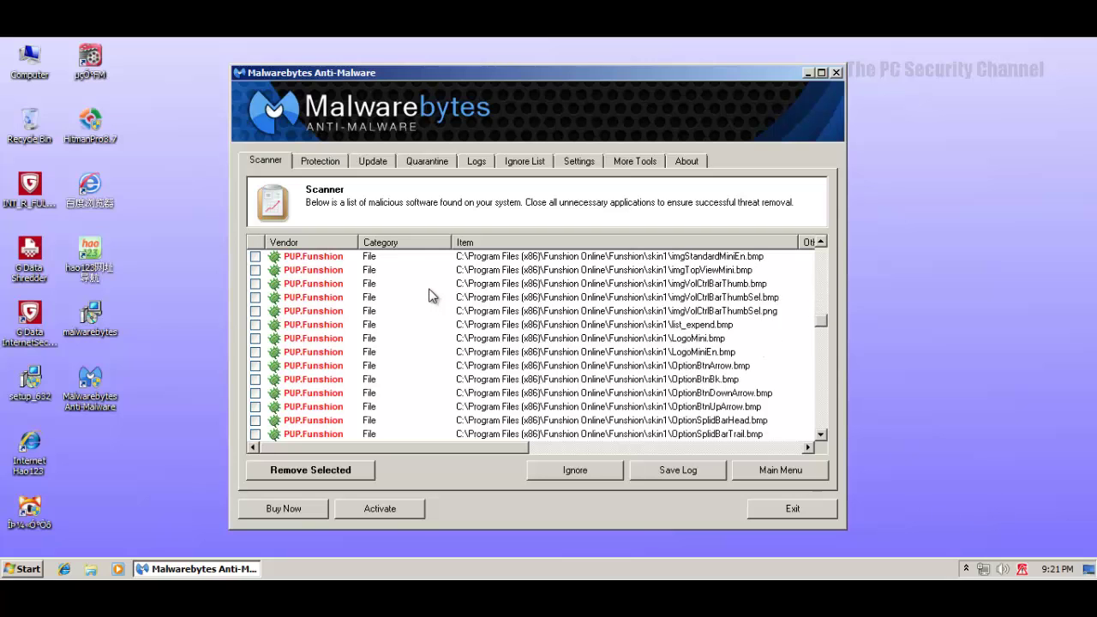
scroll(433, 291, down, 15)
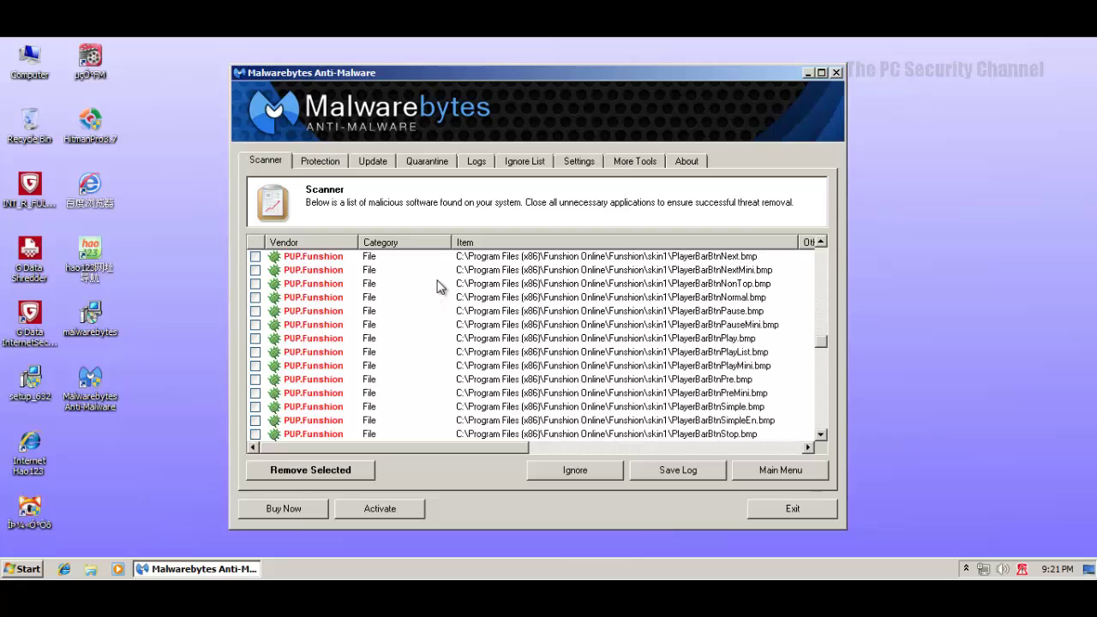
scroll(434, 287, down, 15)
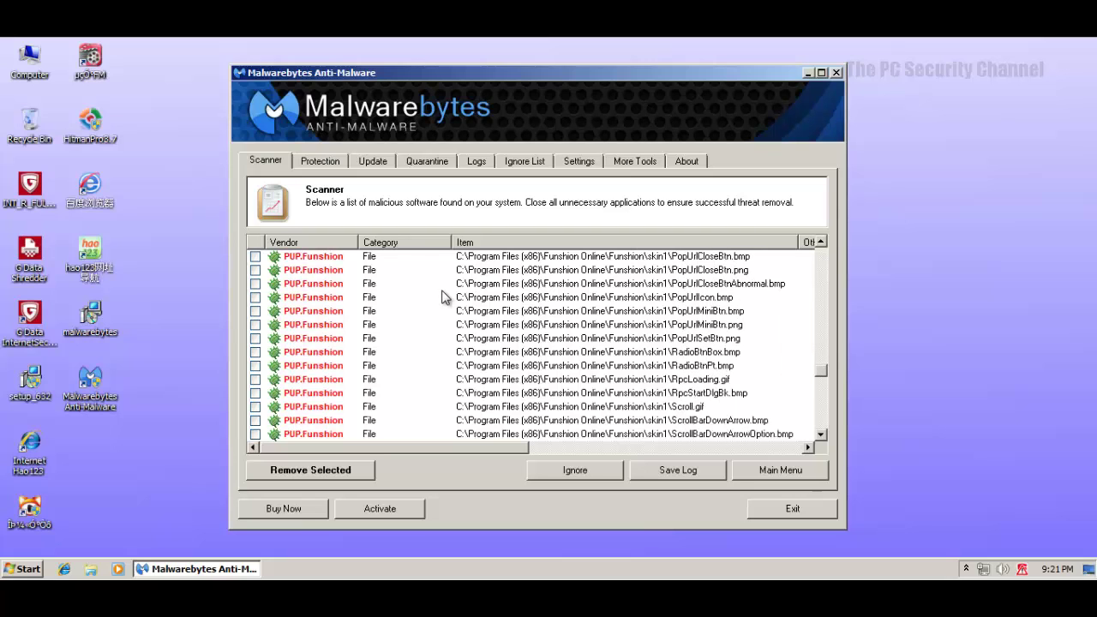
scroll(444, 298, down, 15)
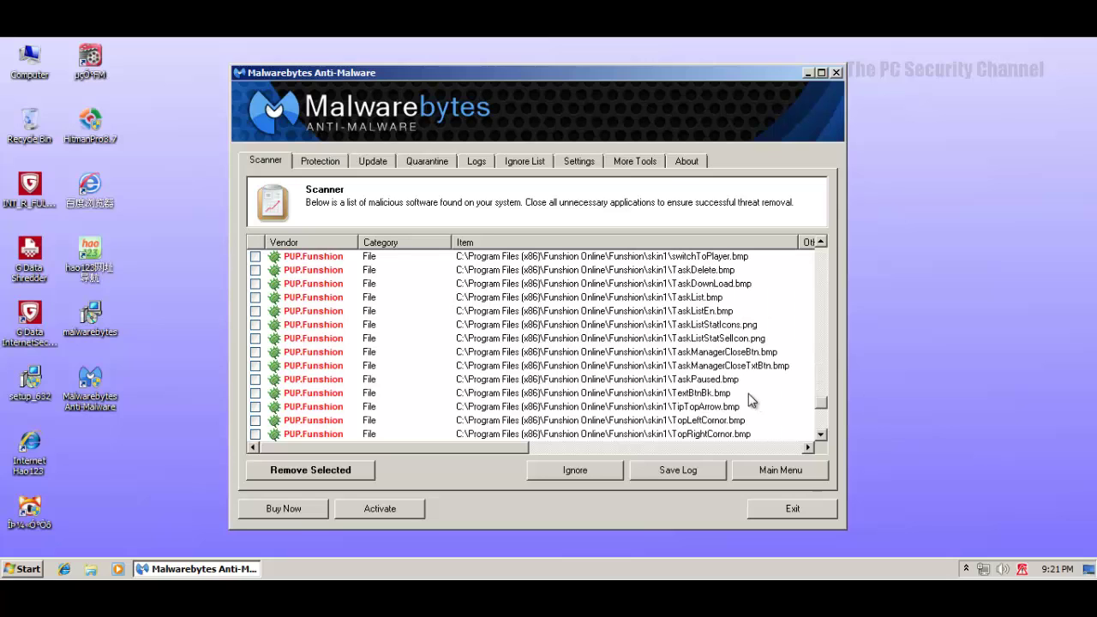
scroll(387, 296, down, 3)
scroll(362, 284, down, 4)
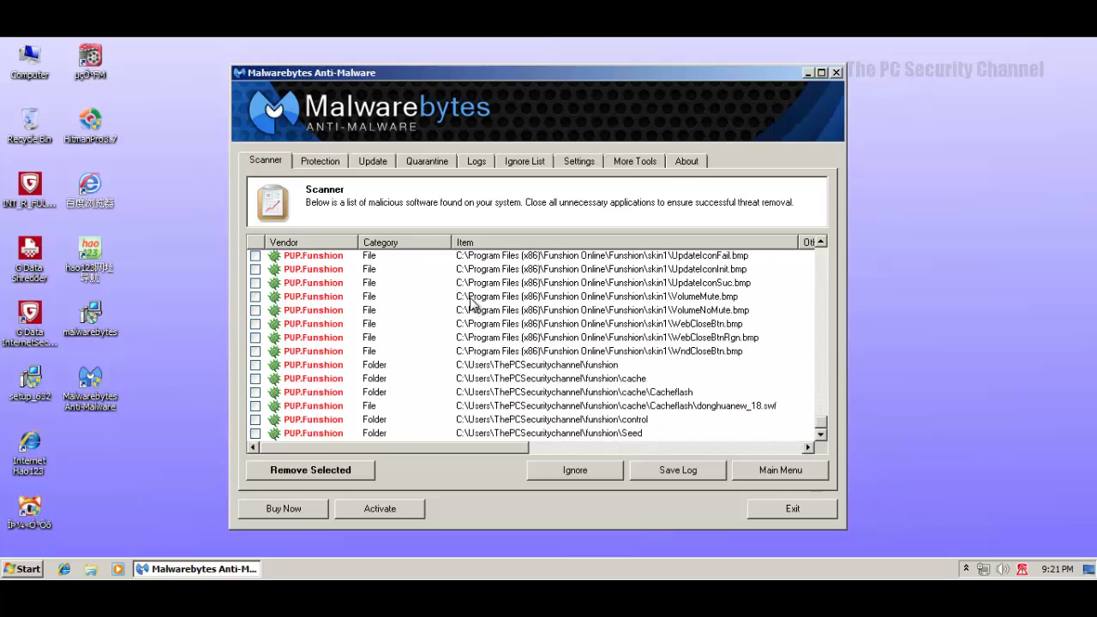
scroll(469, 301, up, 5)
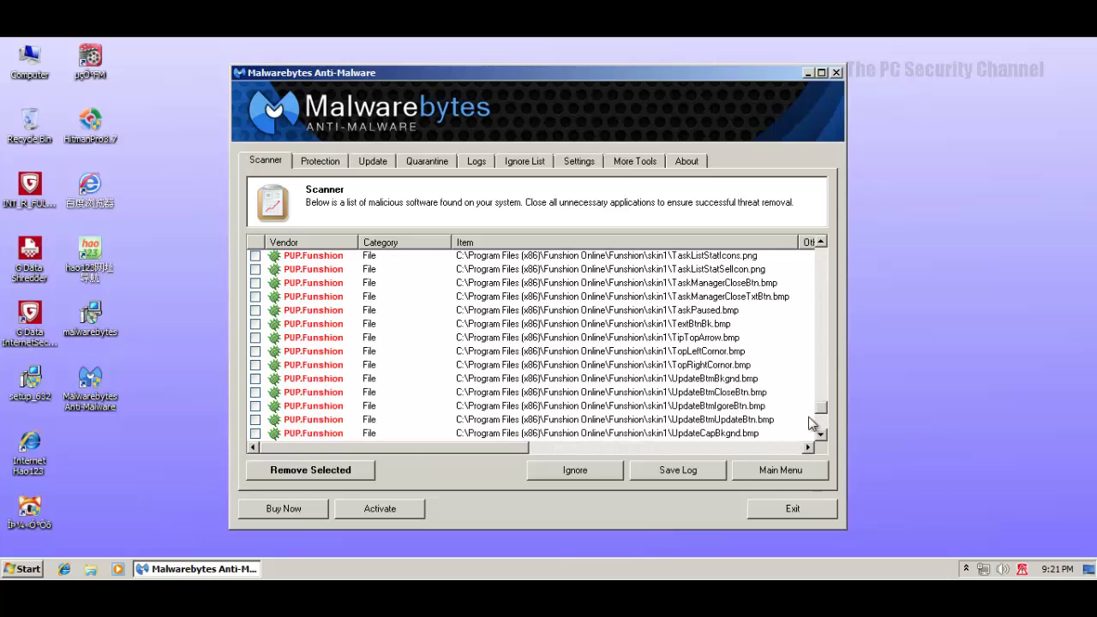
Step: Mark all PUP.Funshion detections in the Malwarebytes scan results and remove them
drag(820, 409, 829, 473)
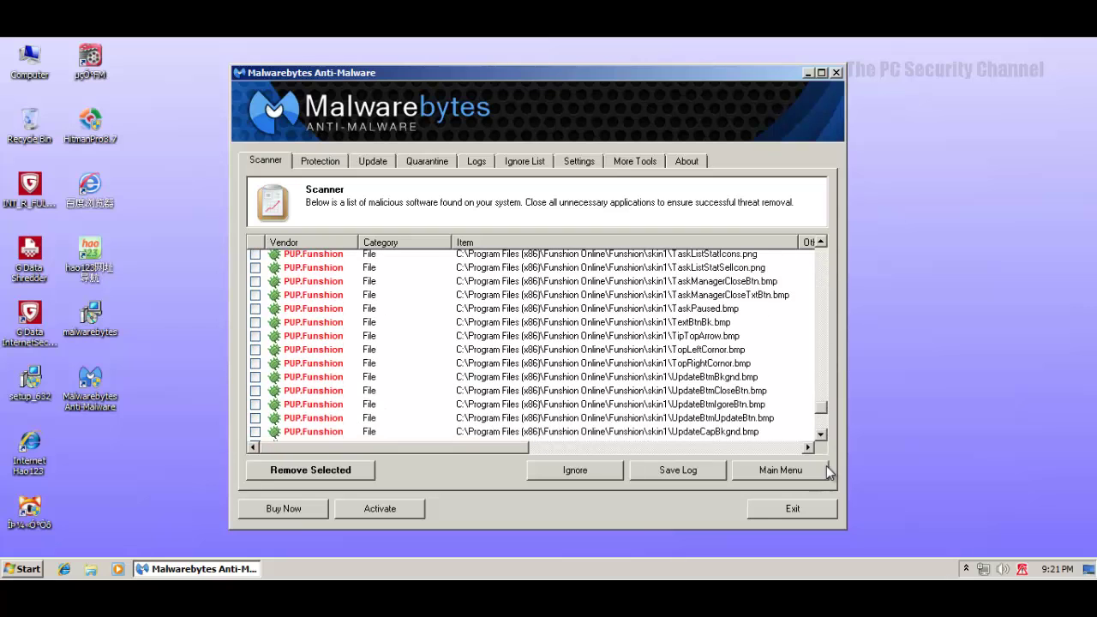
click(255, 256)
right_click(254, 262)
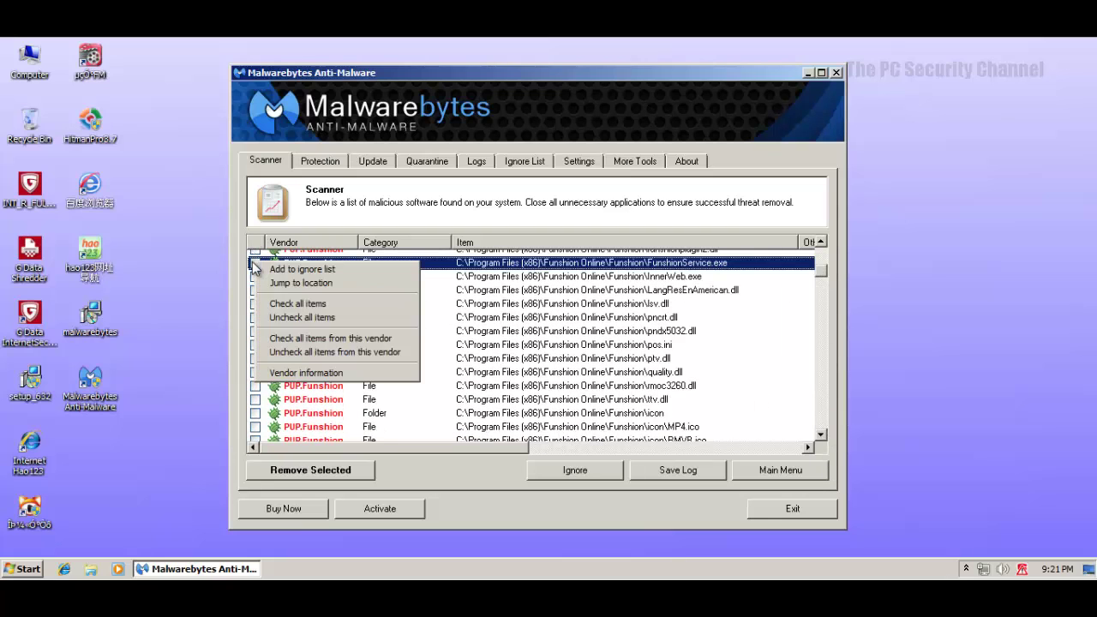
click(266, 342)
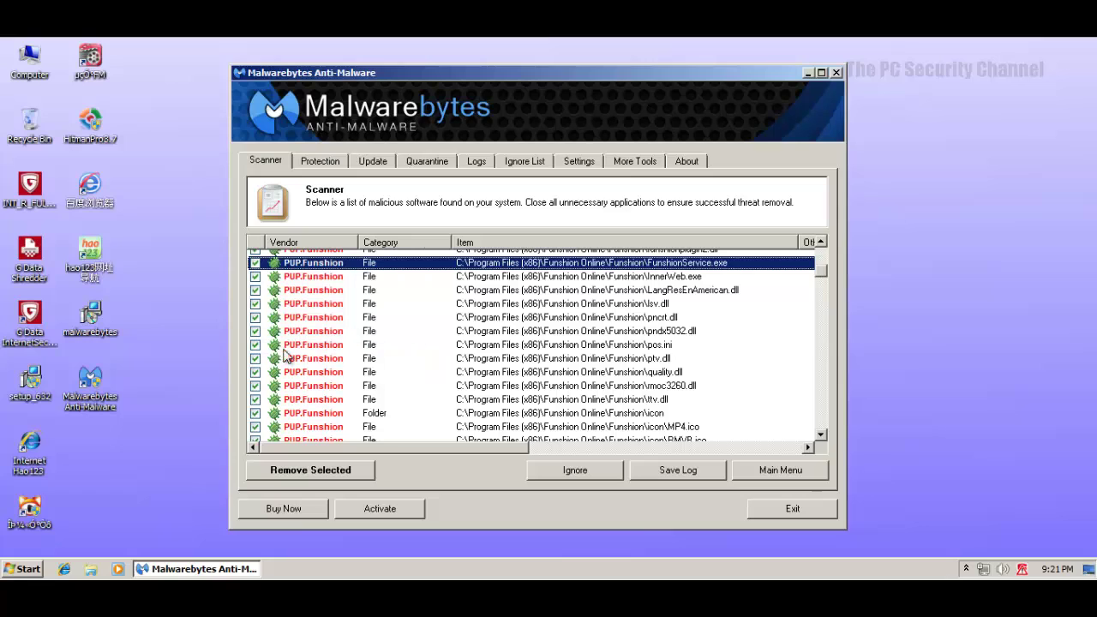
click(304, 469)
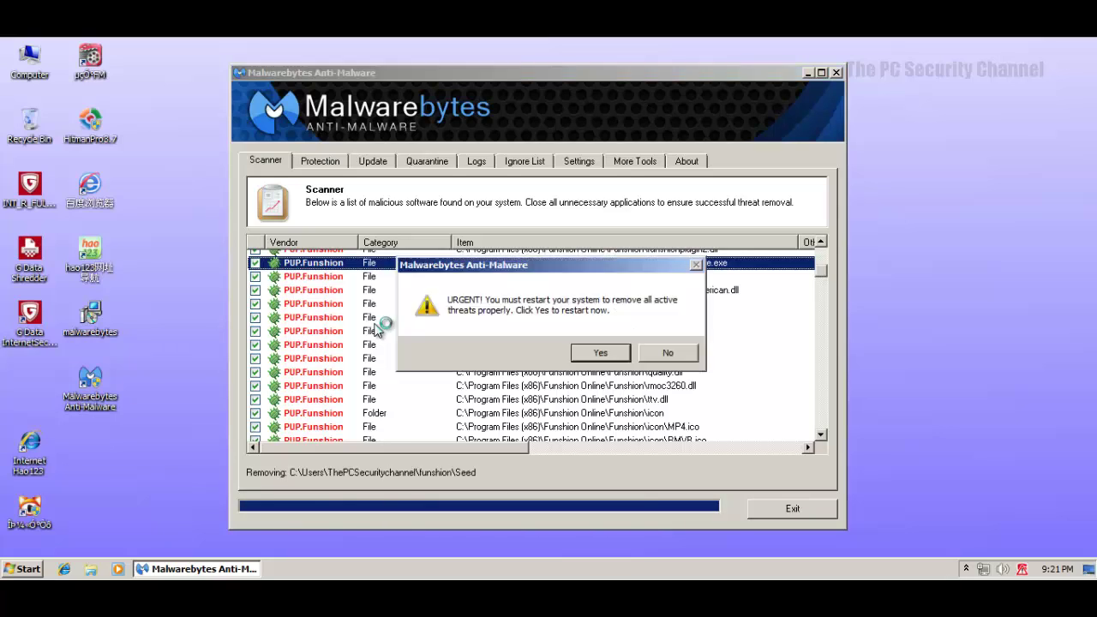
Step: Close the Malwarebytes removal log, decline the system restart and exit Malwarebytes Anti-Malware
key(n)
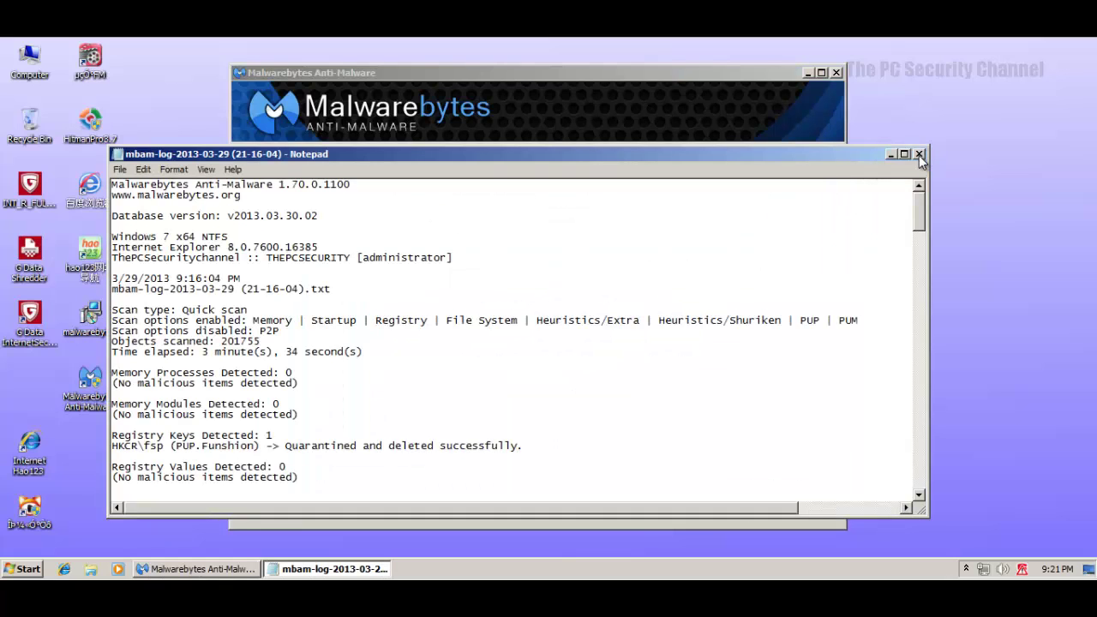
click(919, 153)
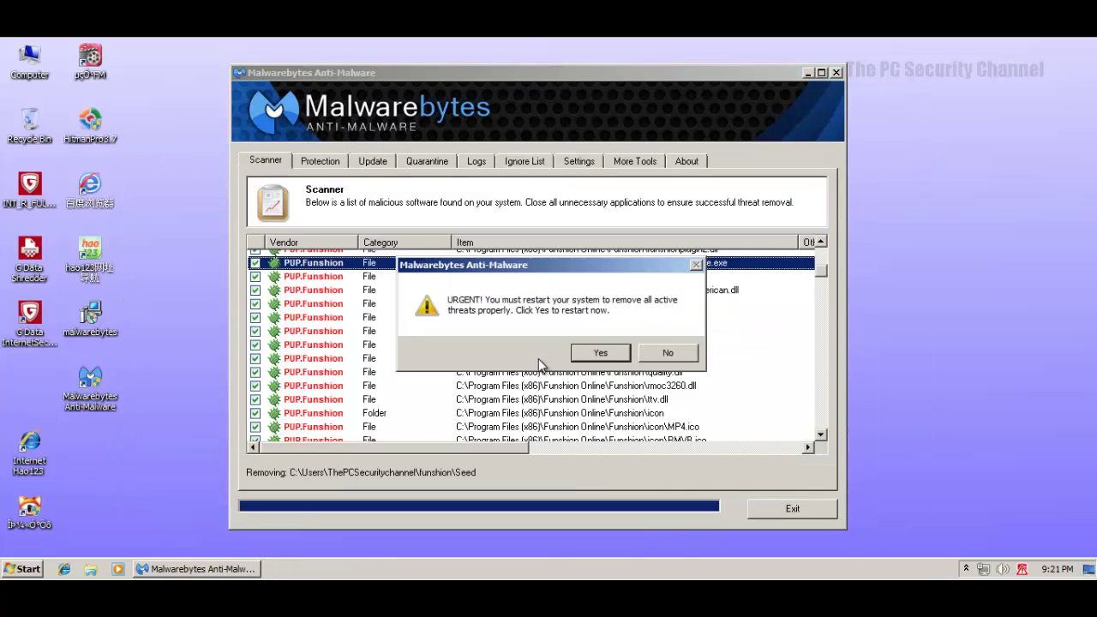
click(662, 355)
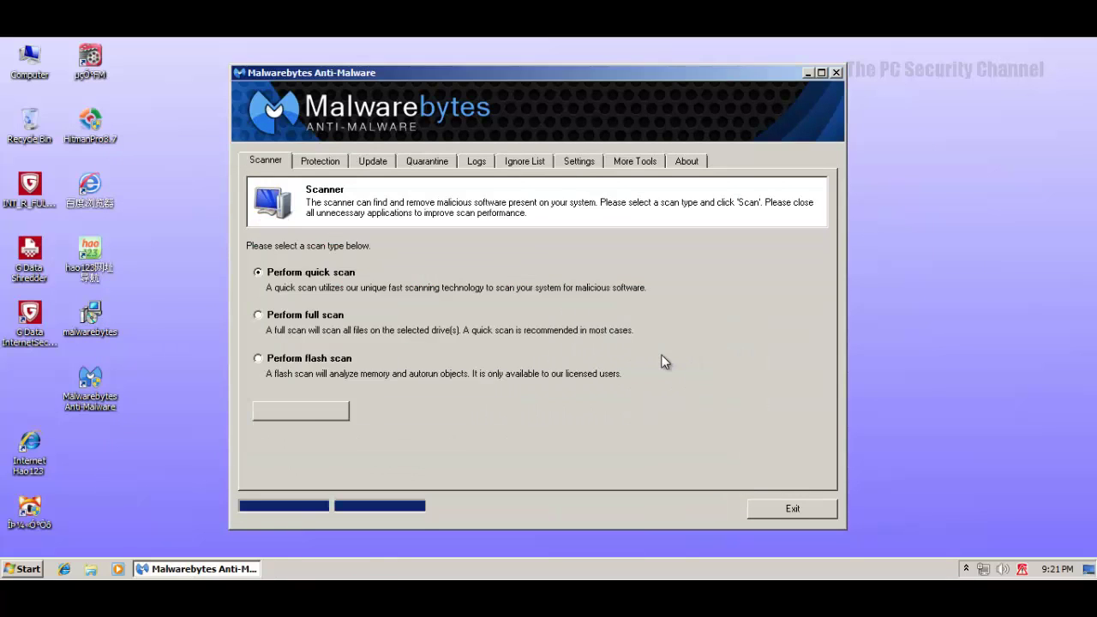
click(762, 508)
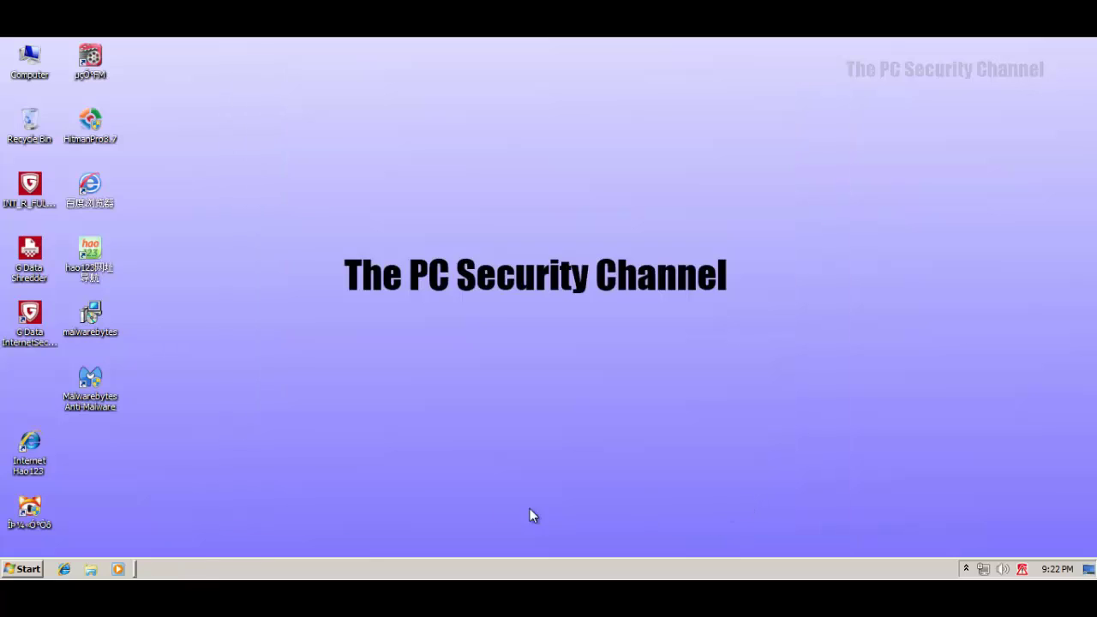
Step: Launch HitmanPro 3.7 from the desktop and allow it to make changes to the computer
double_click(101, 125)
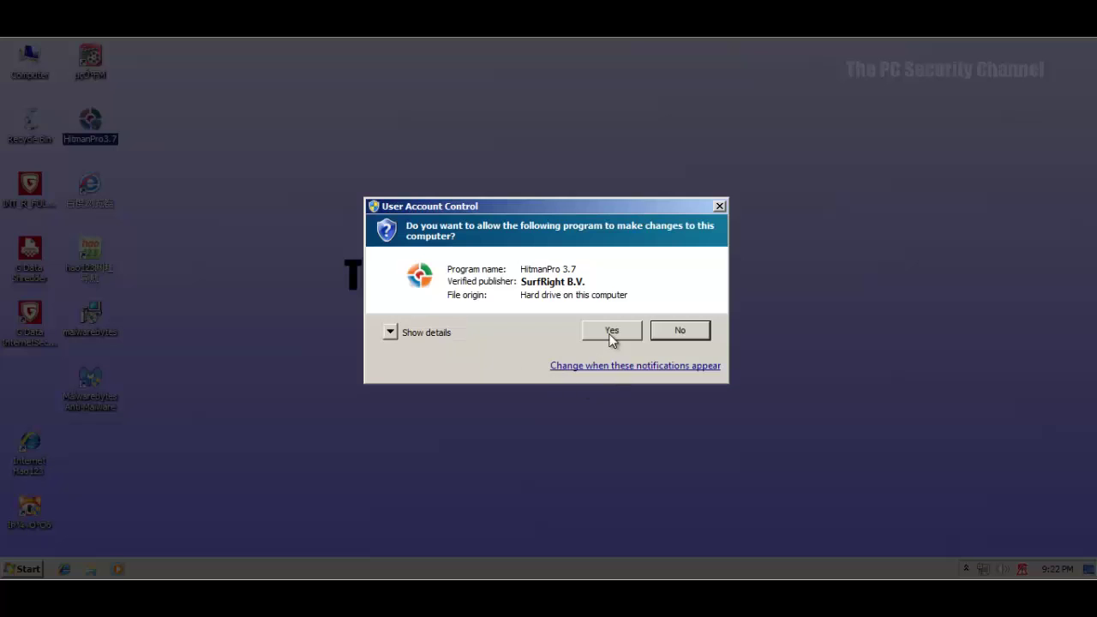
click(607, 330)
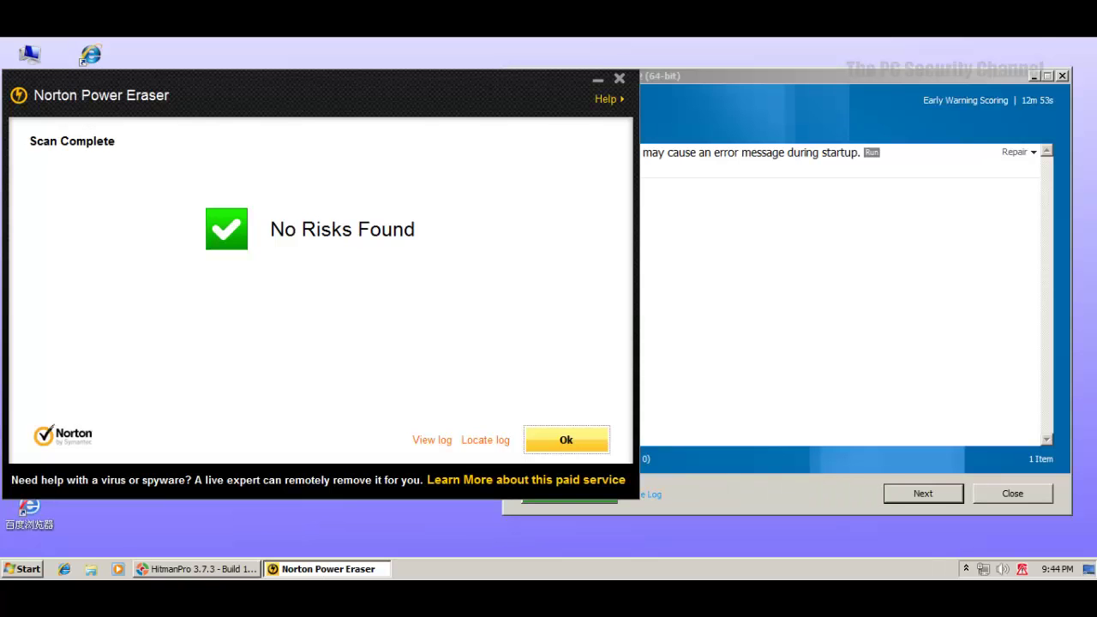
Step: Review the HitmanPro and Norton Power Eraser scan results and close both scanners
click(722, 103)
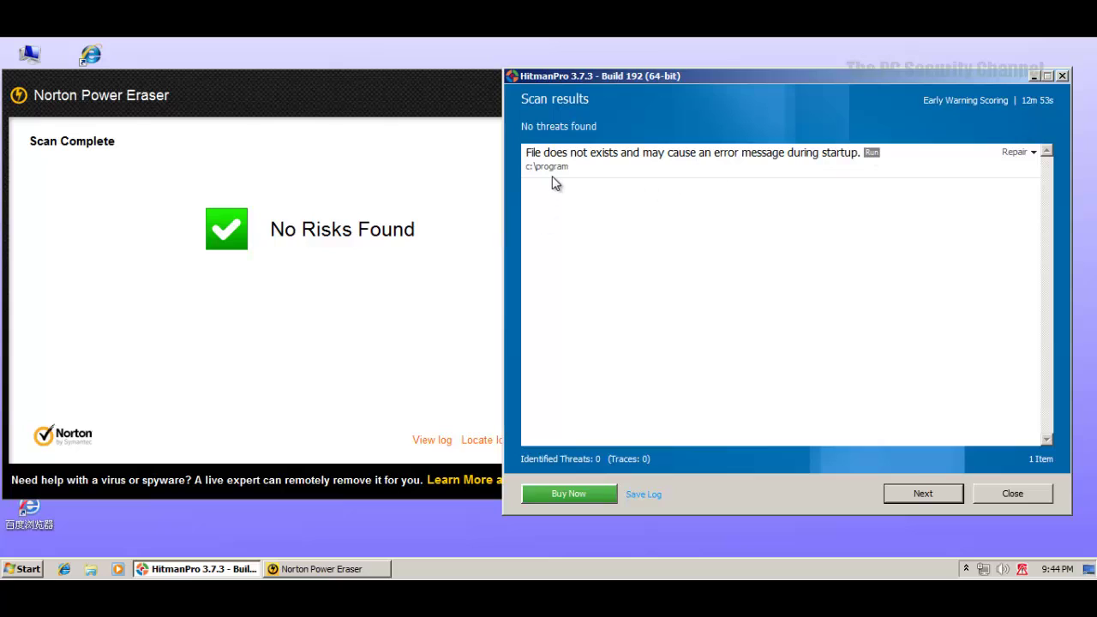
click(1011, 493)
mouse_move(308, 78)
mouse_down()
mouse_move(550, 117)
mouse_move(512, 102)
mouse_up()
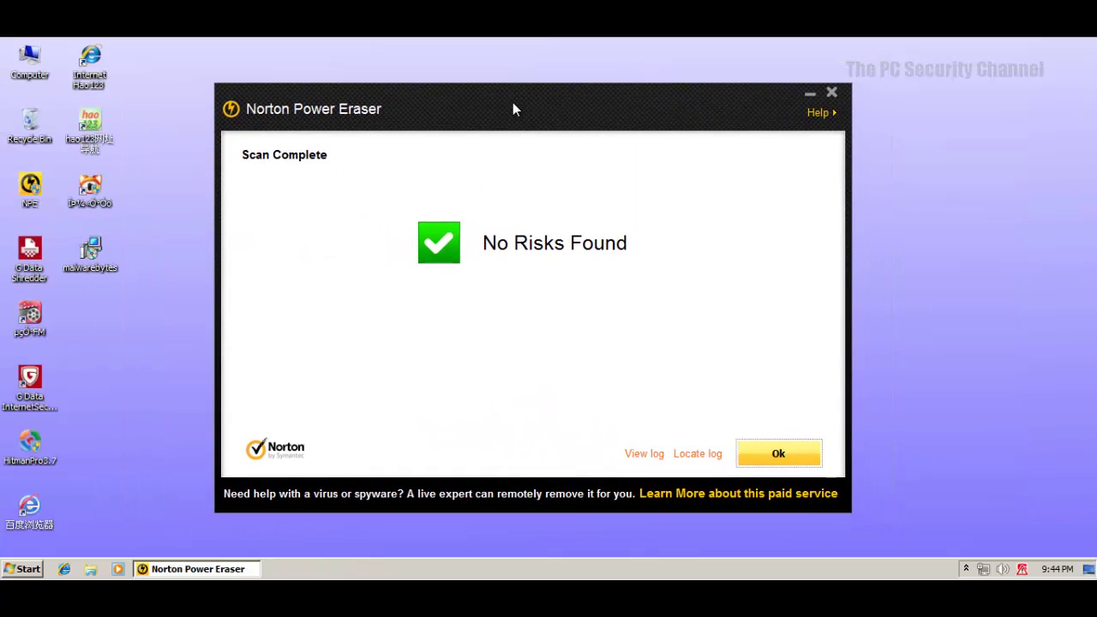
click(757, 451)
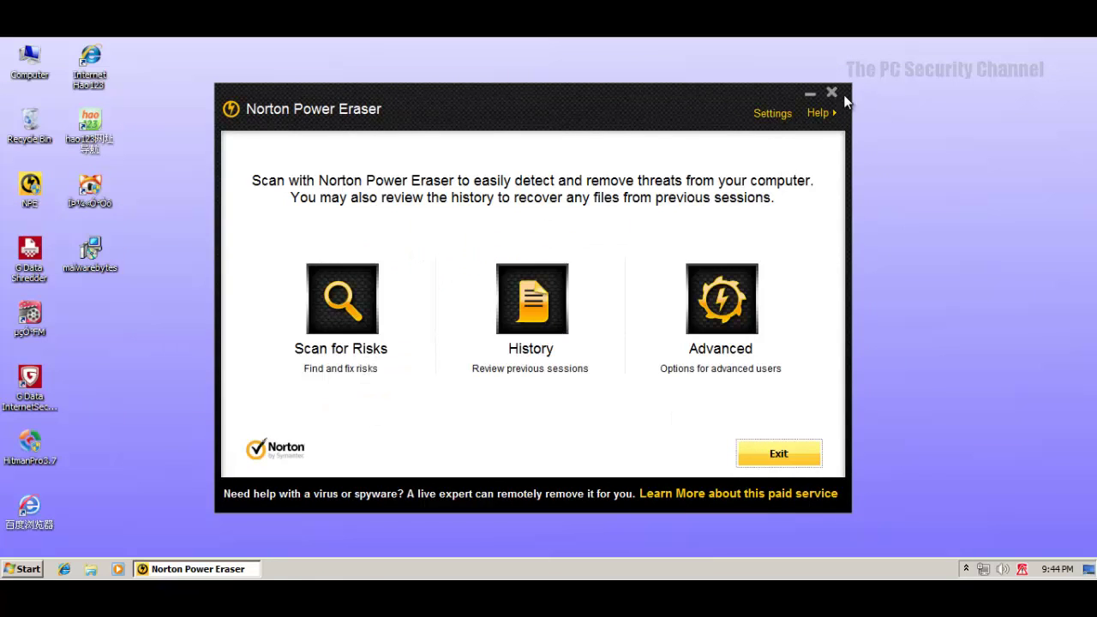
click(831, 94)
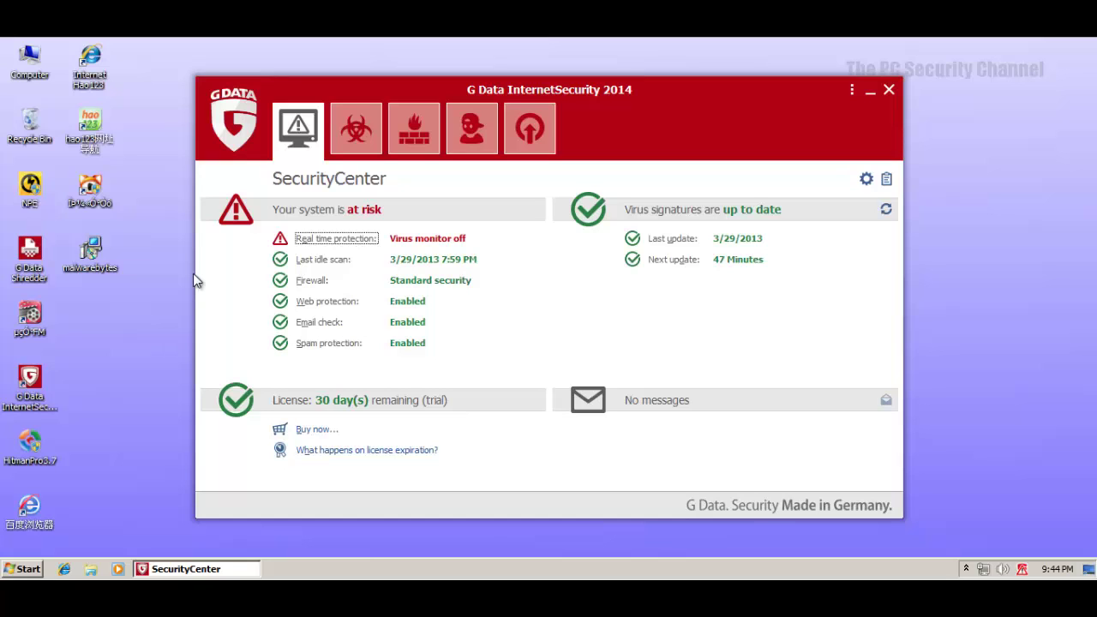
Step: Compare the SecurityCenter status overview with the Virus protection page in G Data InternetSecurity 2014
click(342, 137)
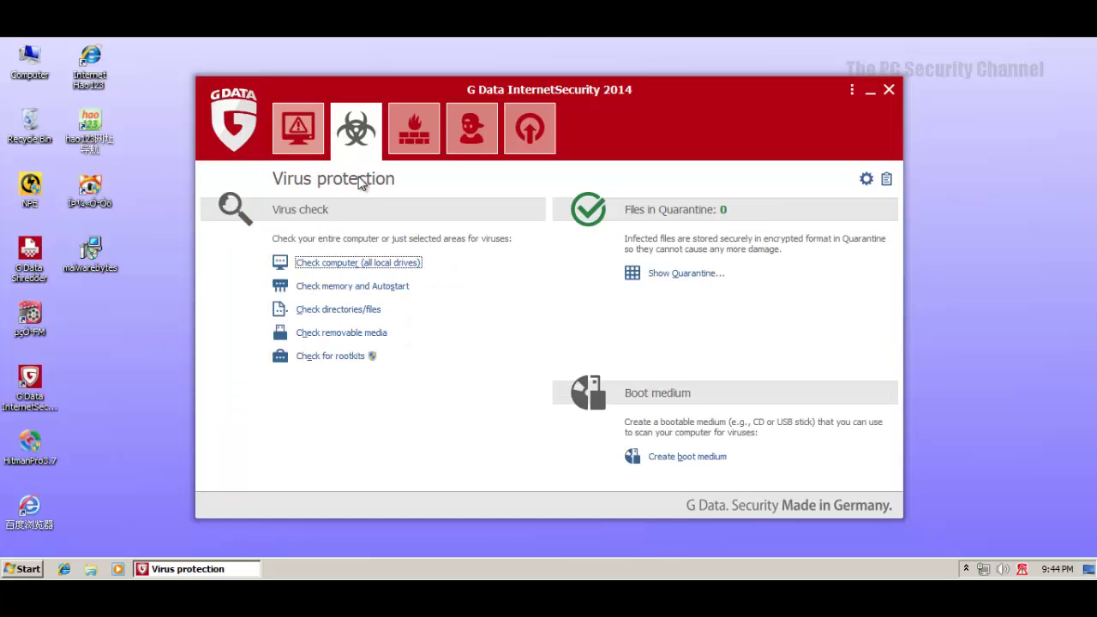
click(295, 143)
click(343, 152)
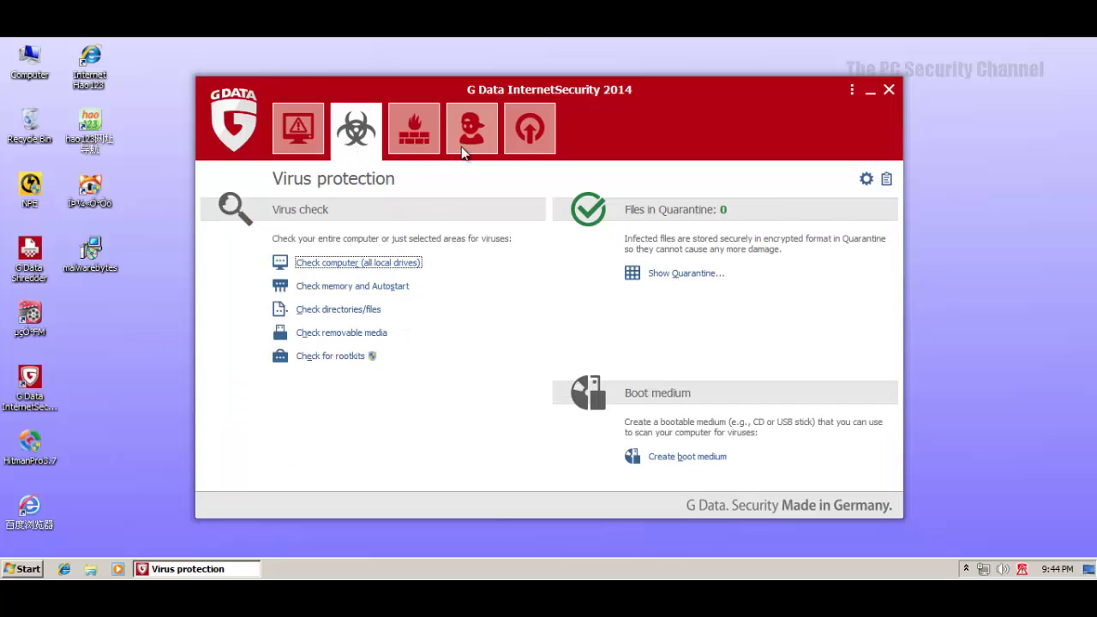
click(422, 126)
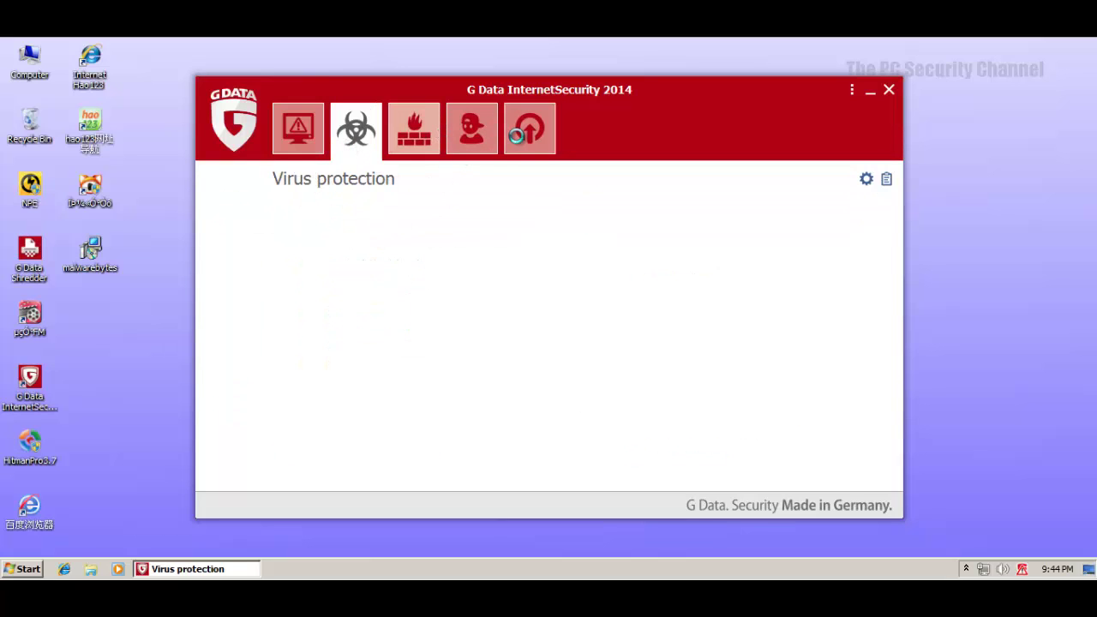
click(295, 129)
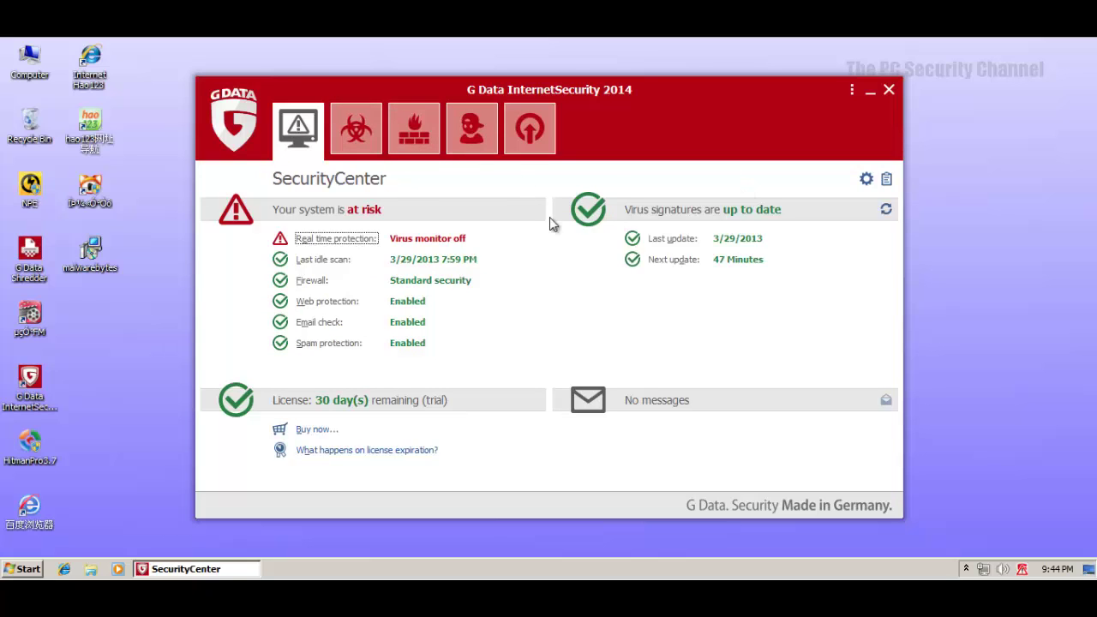
click(355, 129)
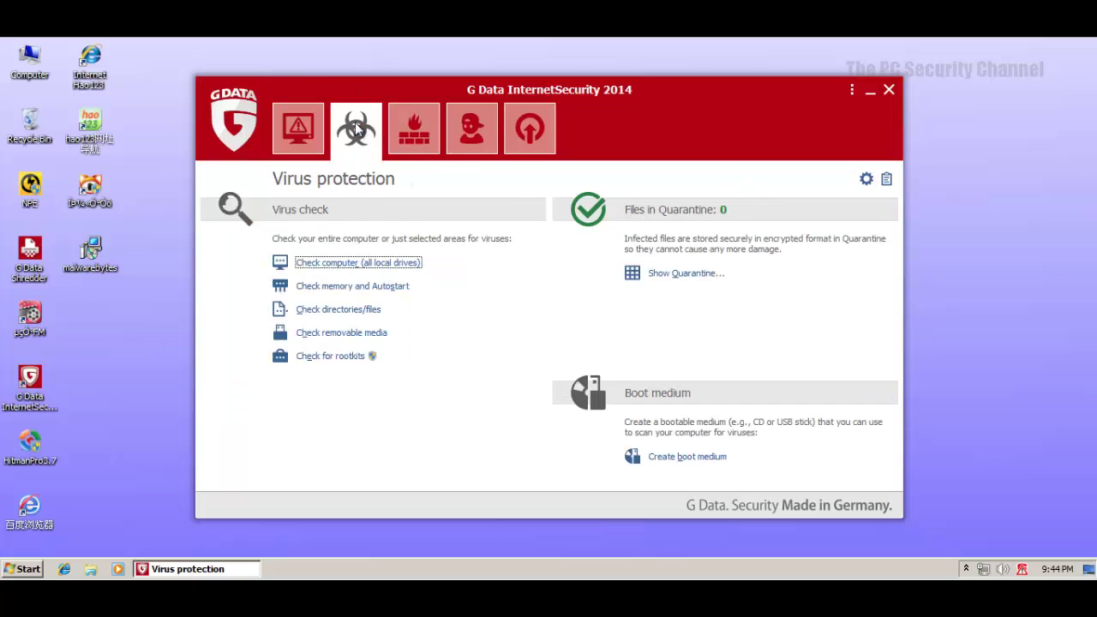
click(308, 127)
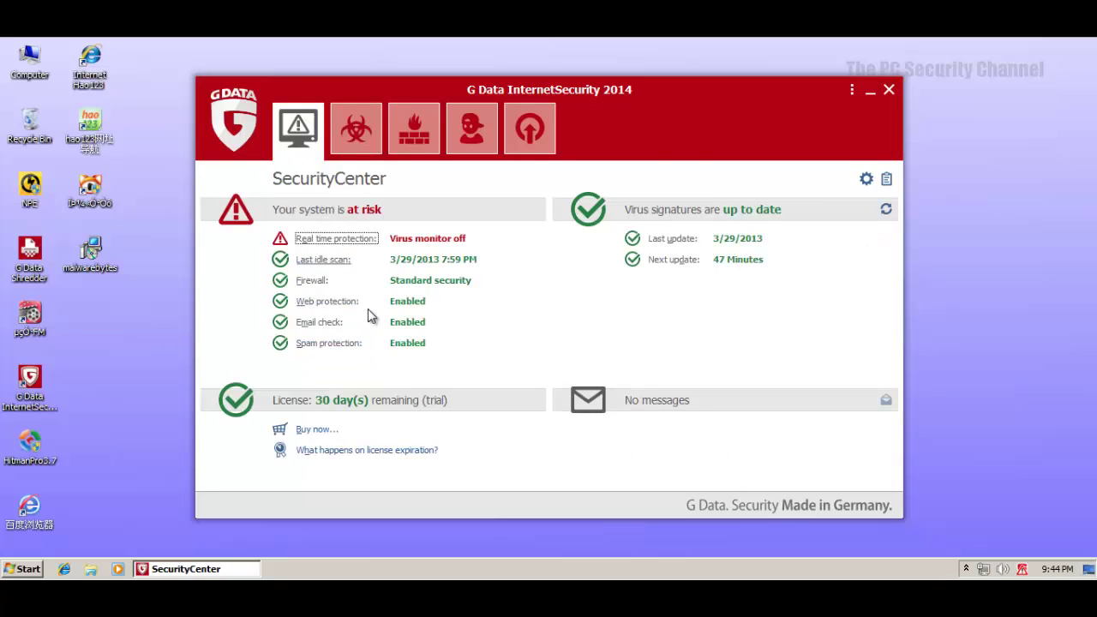
click(364, 134)
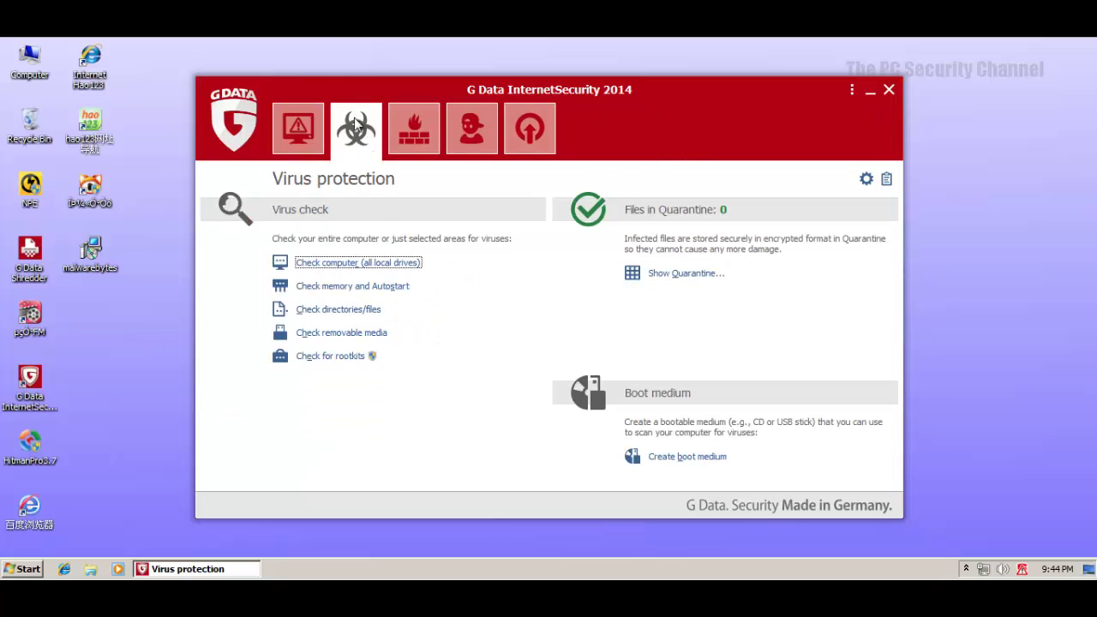
Step: Inspect the AntiVirus real time protection settings, including the virus and behavior monitors, and leave them without saving
click(866, 180)
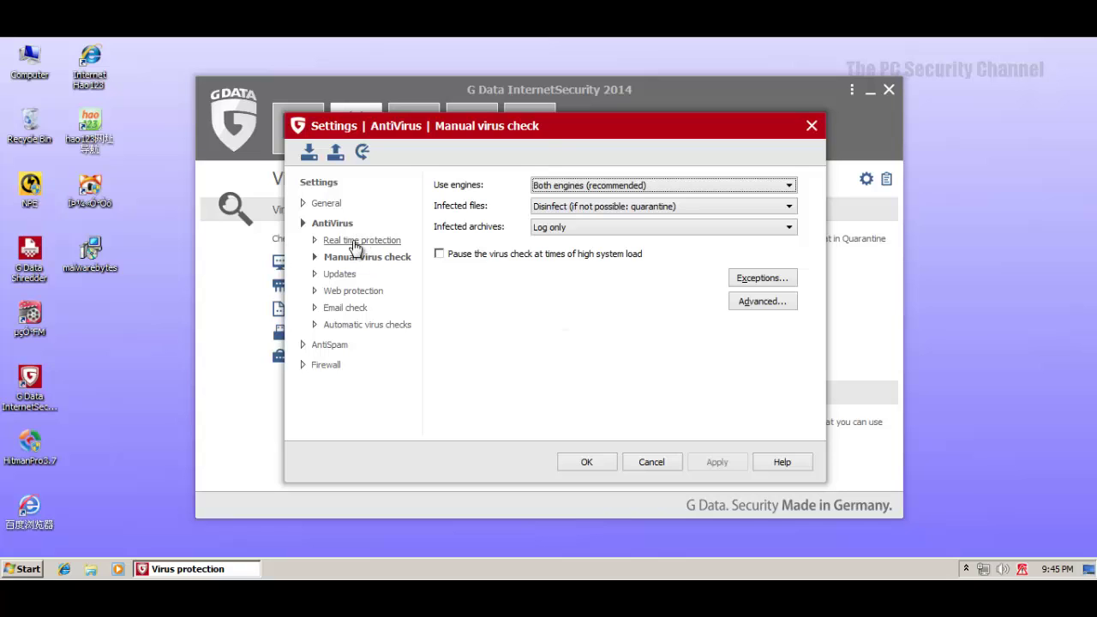
click(355, 243)
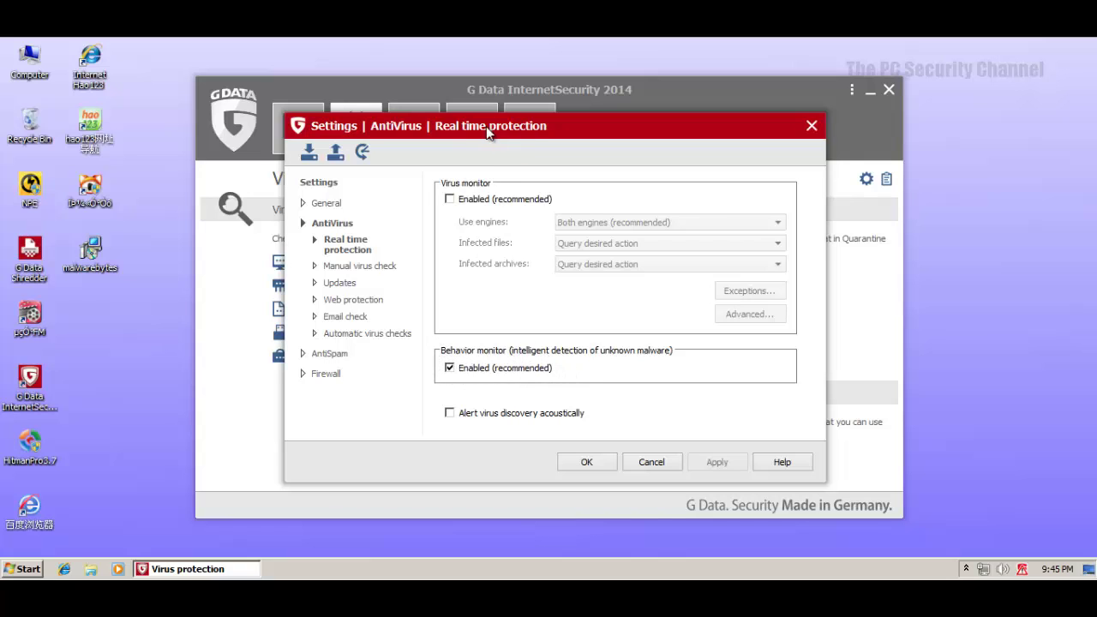
mouse_move(490, 130)
mouse_down()
mouse_move(673, 129)
mouse_move(495, 128)
mouse_up()
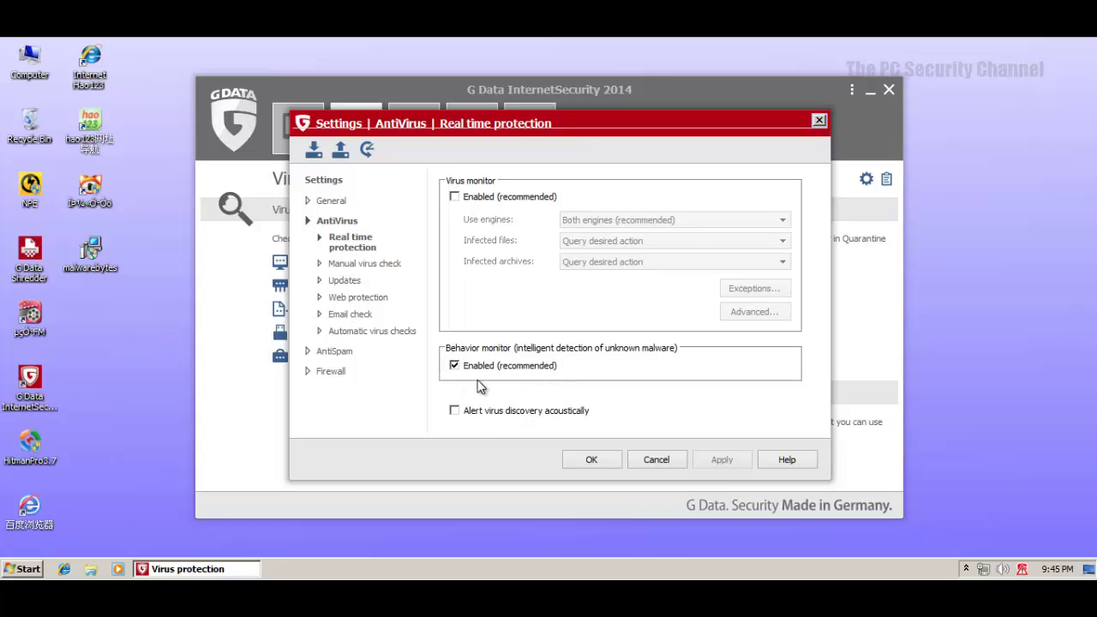
click(656, 460)
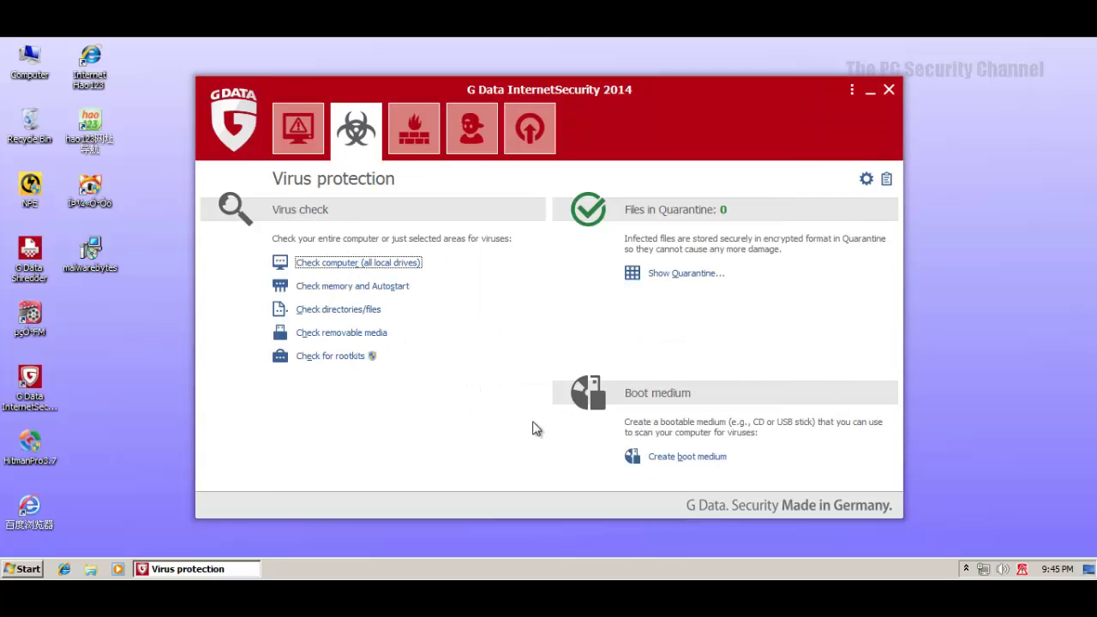
Step: View the SecurityCenter overview and the Autostart Manager's application lists, and return to the SecurityCenter
click(291, 126)
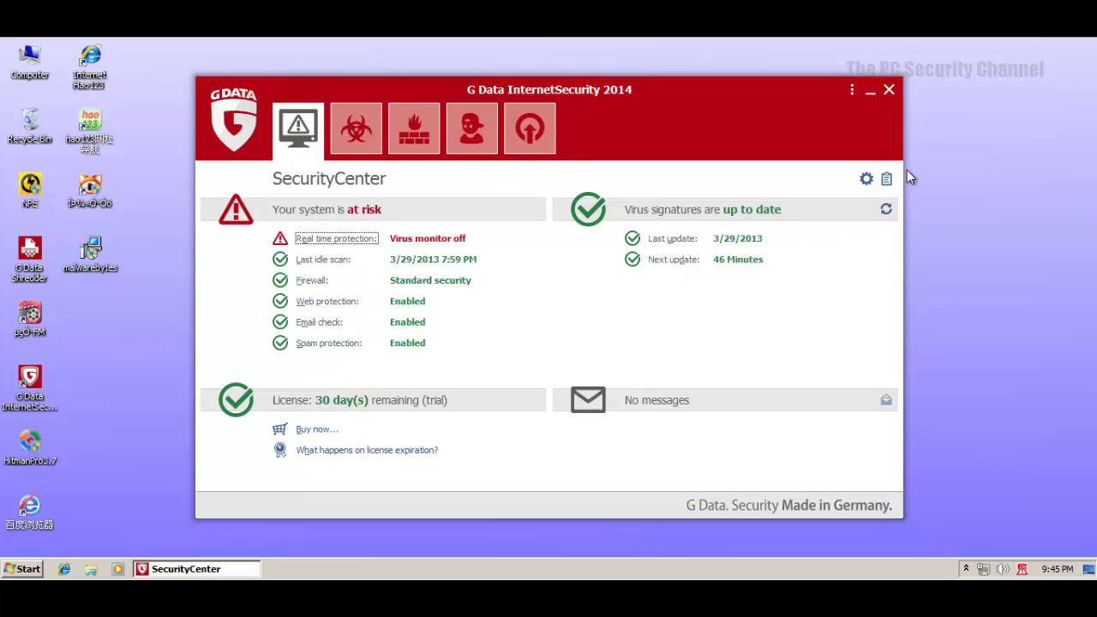
mouse_move(695, 91)
mouse_down()
mouse_move(671, 97)
mouse_move(685, 100)
mouse_up()
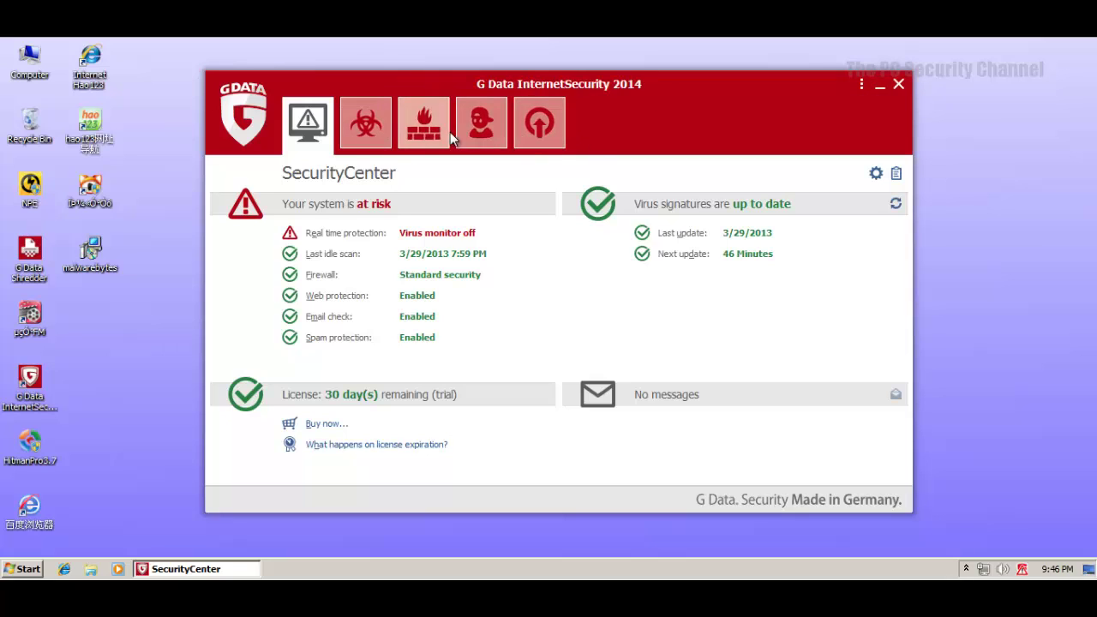
click(493, 122)
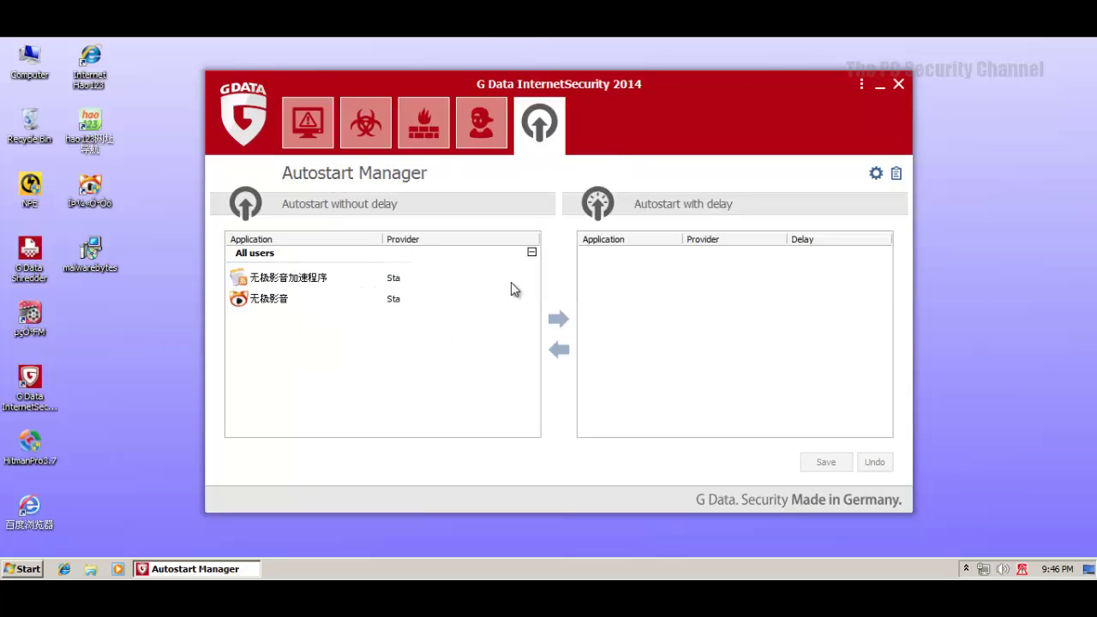
click(312, 142)
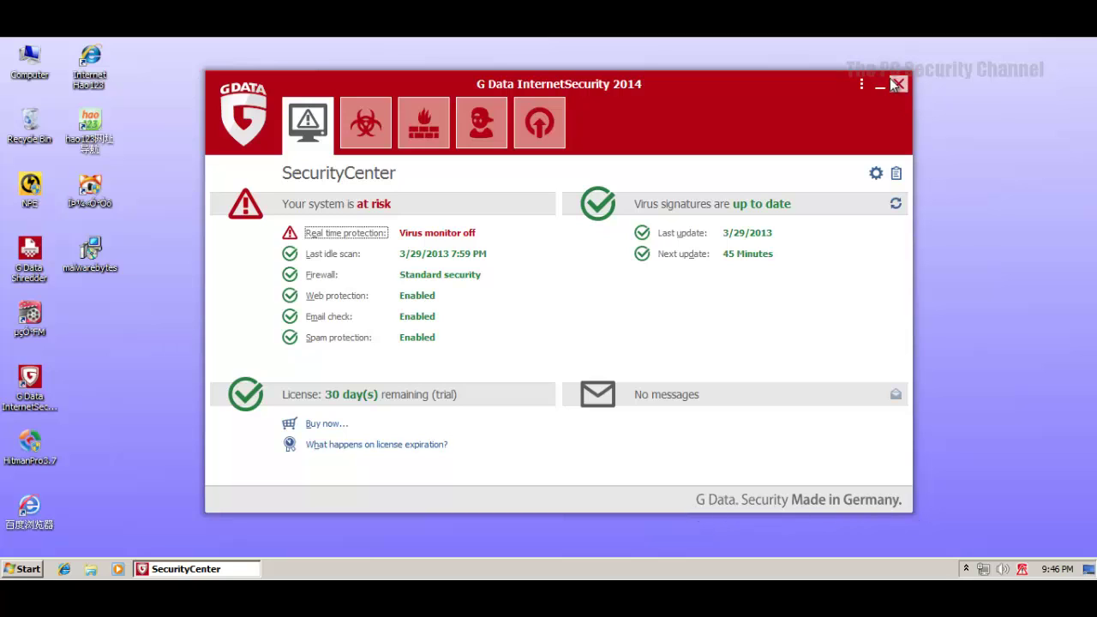
Step: Check the hidden notification area icons and close the G Data SecurityCenter window
click(966, 570)
click(901, 536)
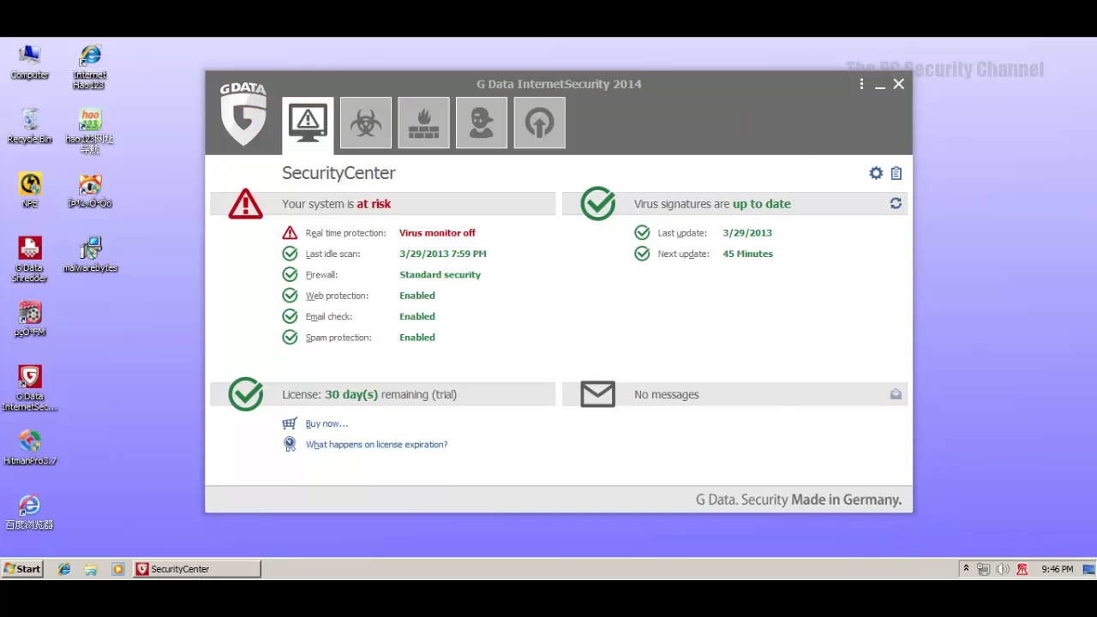
click(698, 95)
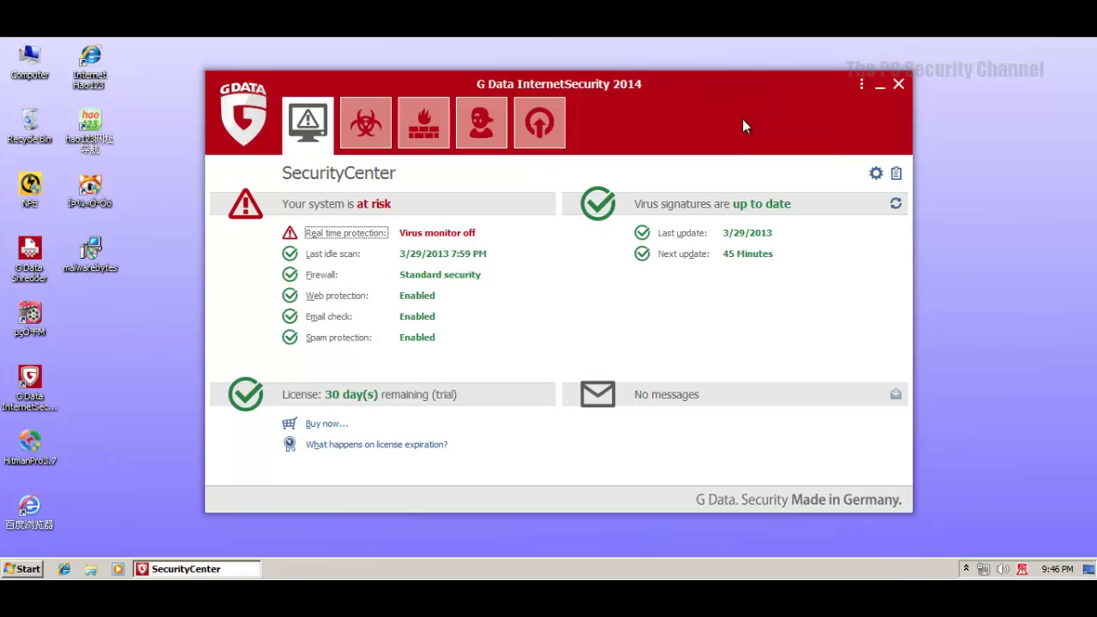
click(899, 88)
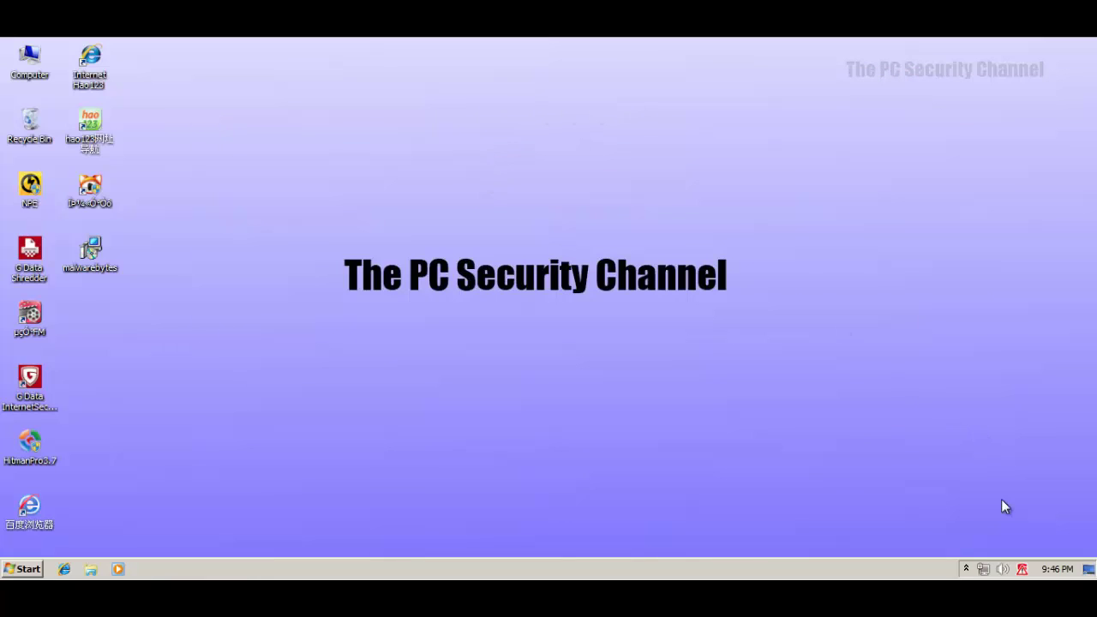
Step: Reopen the G Data SecurityCenter, view the program's version information and close the information window
double_click(1023, 570)
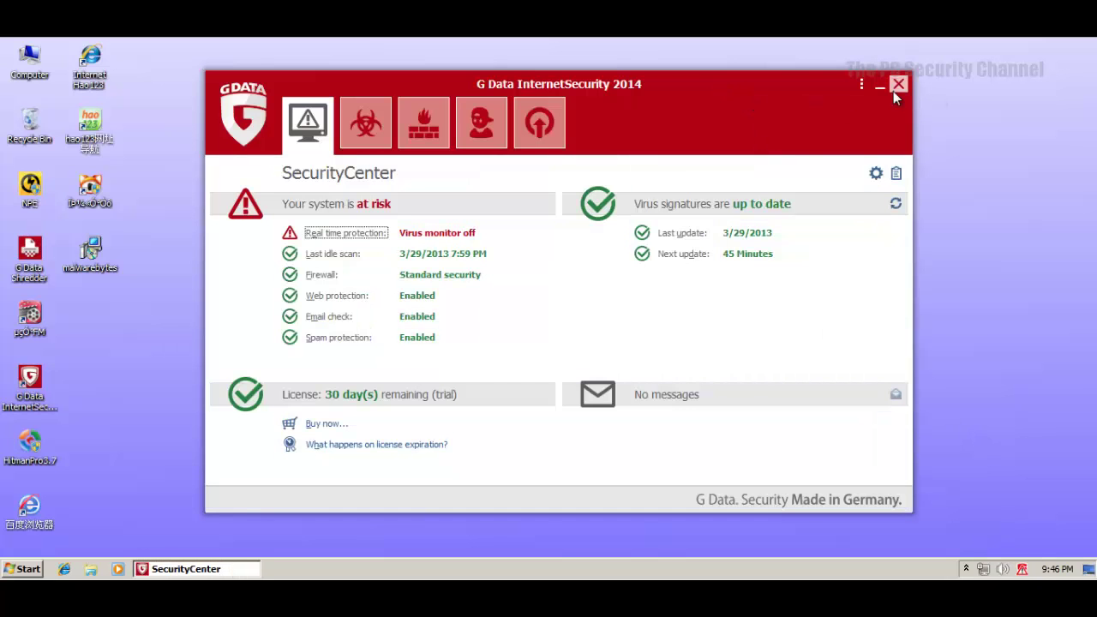
click(861, 85)
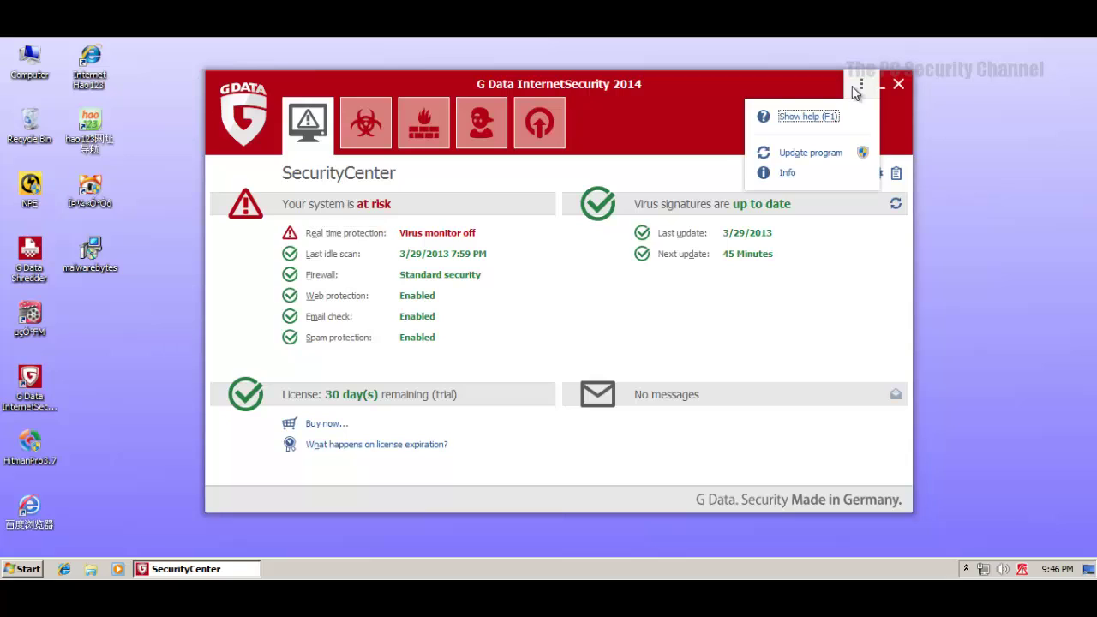
click(787, 175)
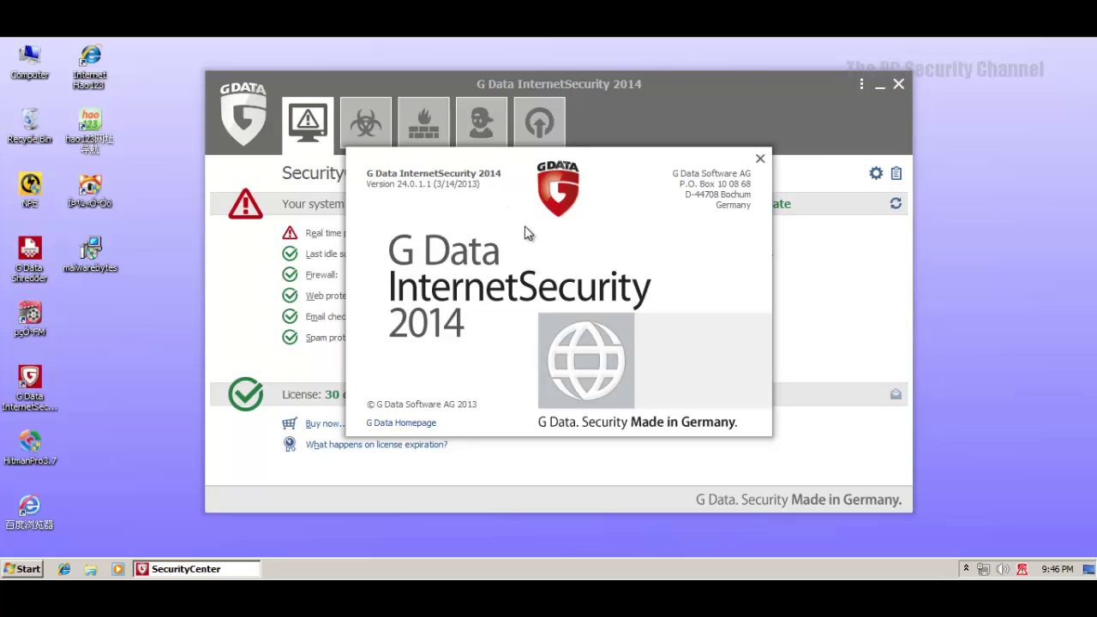
click(759, 160)
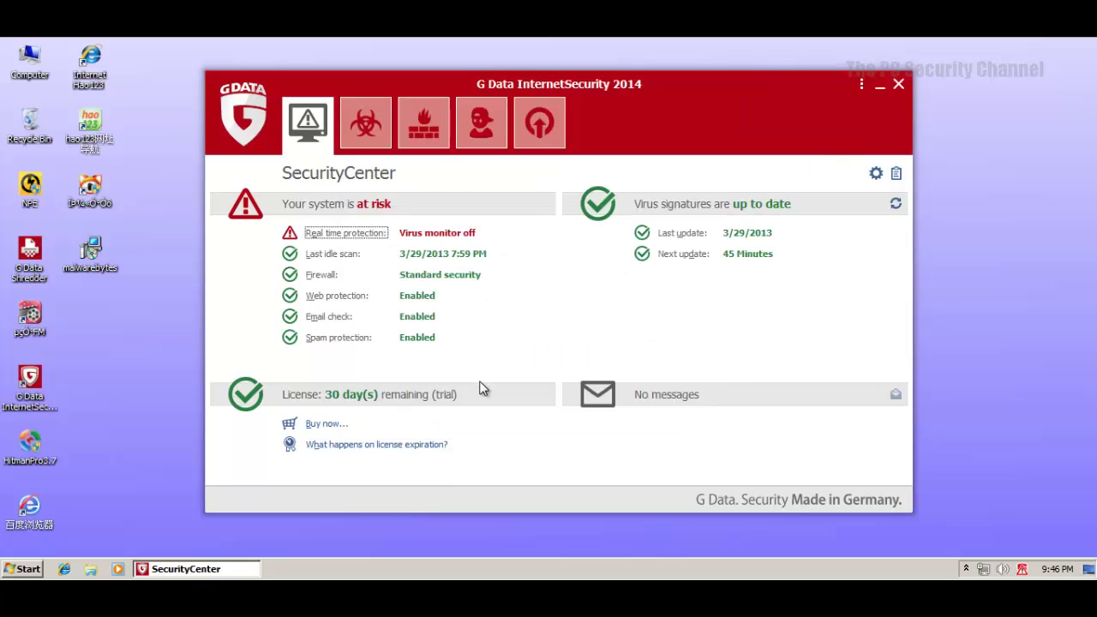